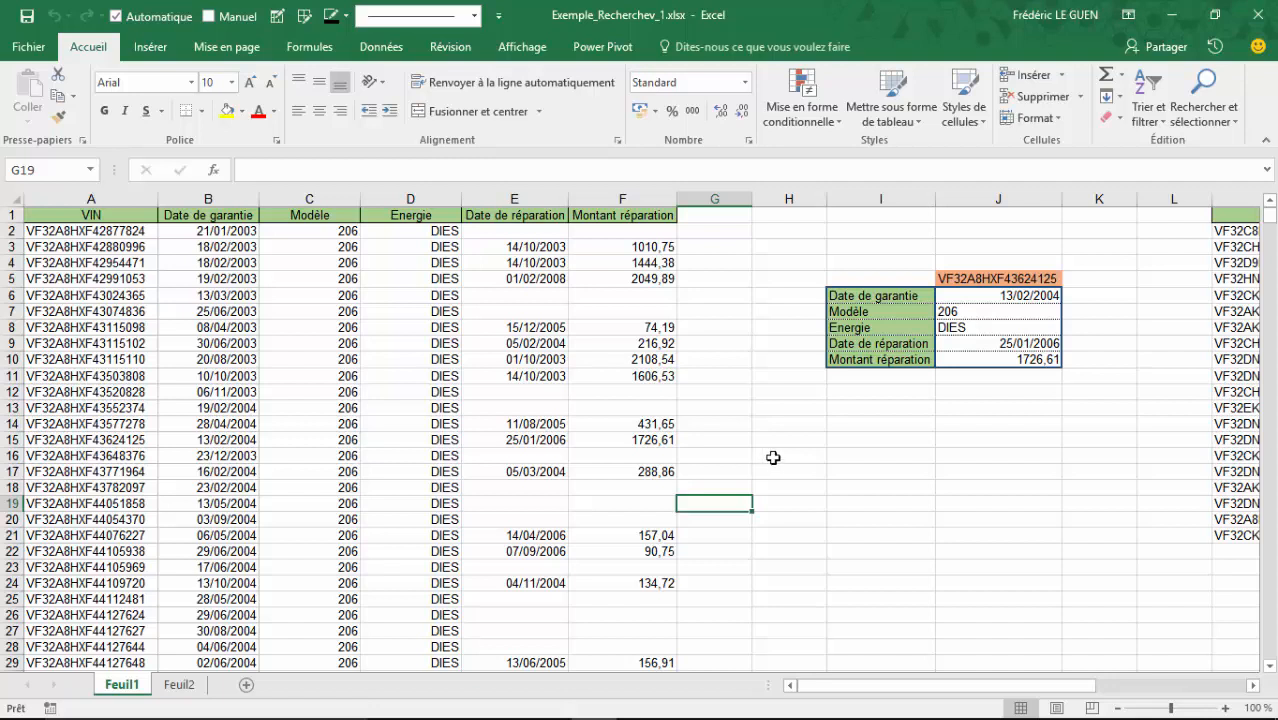
# Examine the column index in each RECHERCHEV formula from J6 to J10 of the lookup summary.
pyautogui.click(1011, 297)
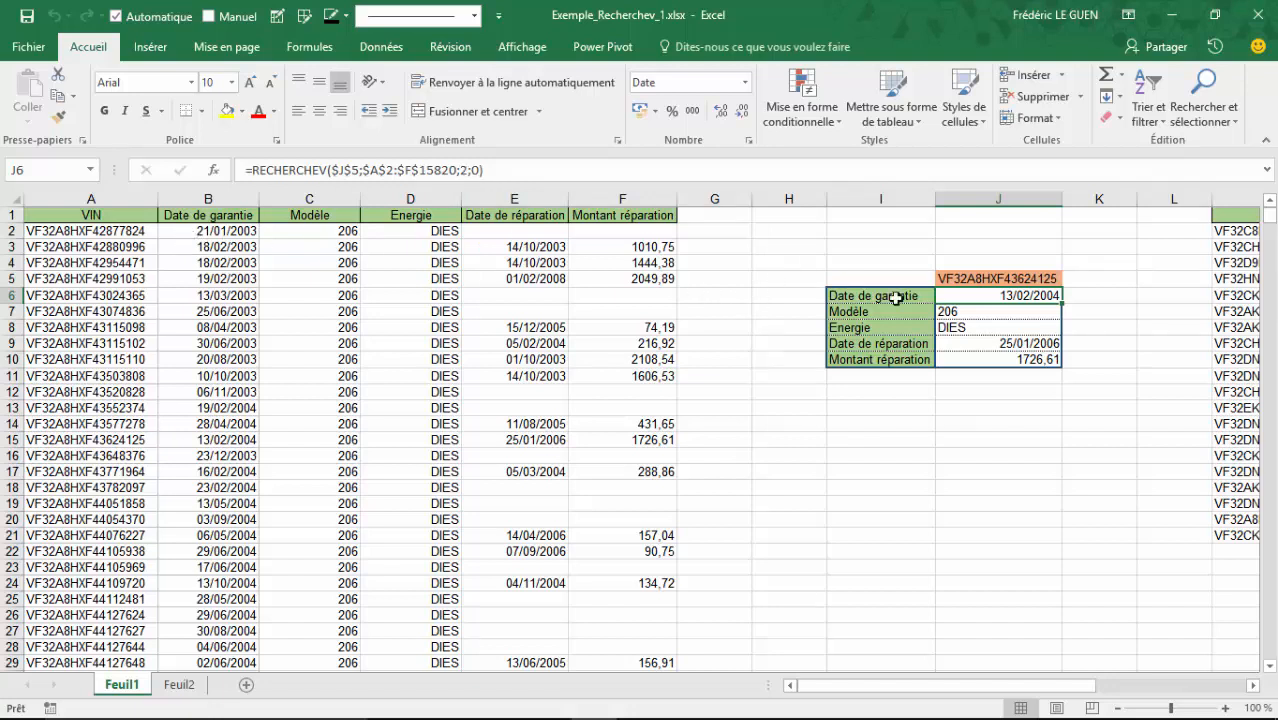
pyautogui.click(995, 312)
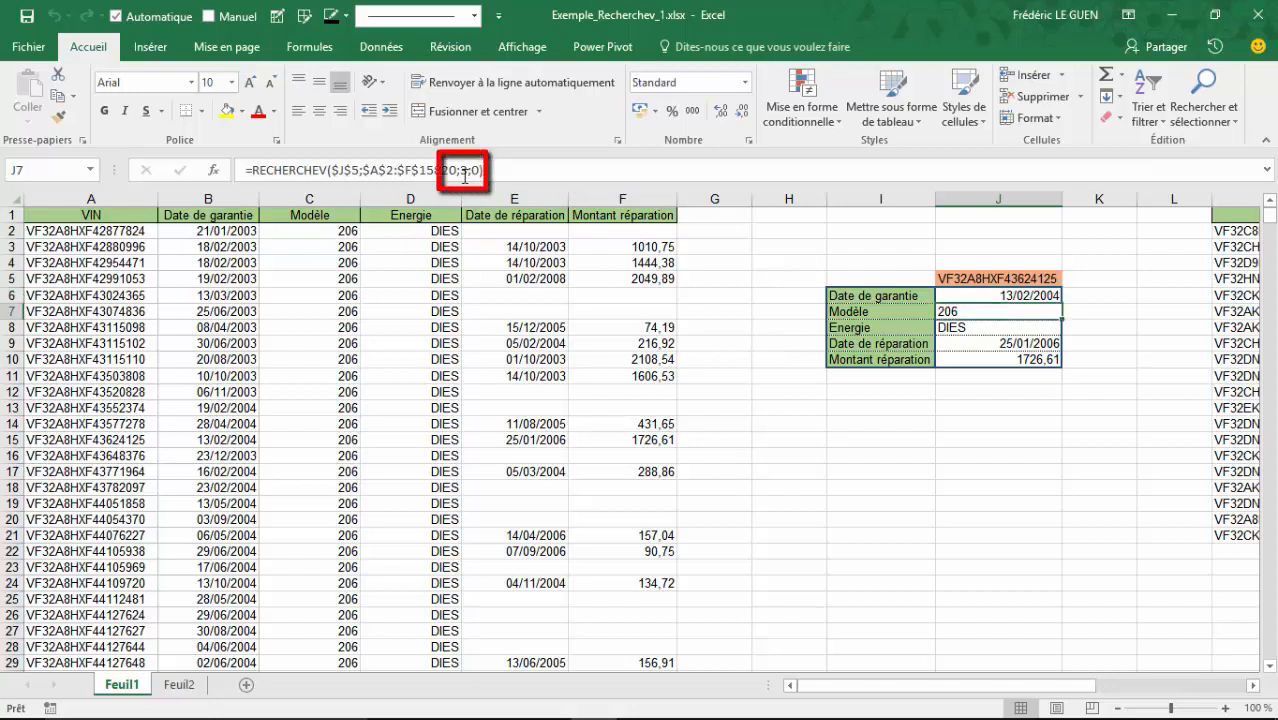
pyautogui.click(993, 331)
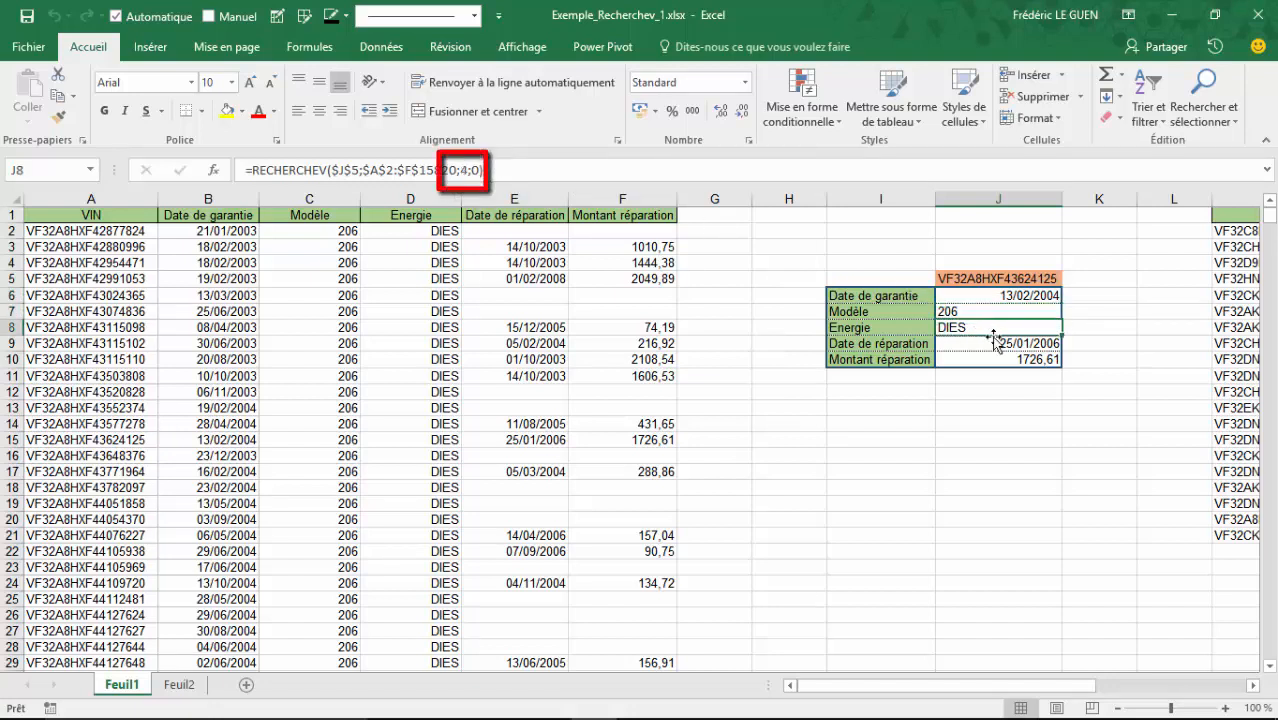
pyautogui.click(995, 341)
pyautogui.click(999, 359)
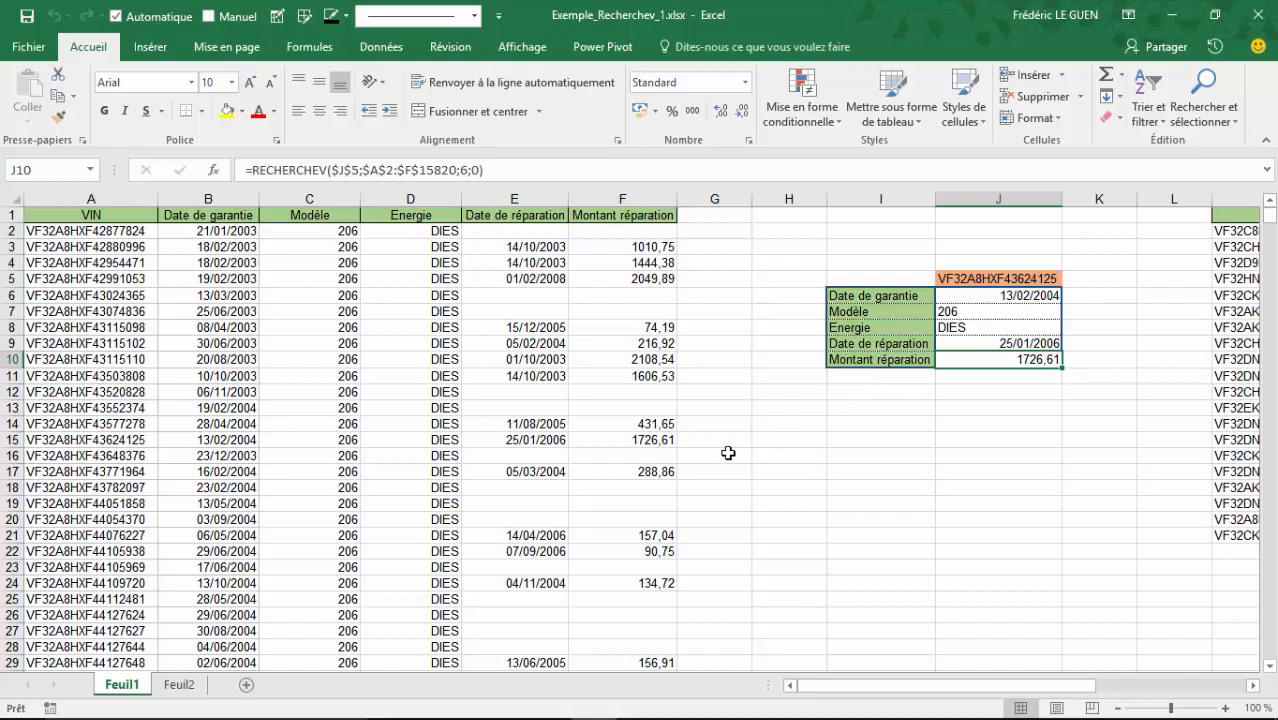
# Enter the formula =LIGNE() in cell C5 of sheet Feuil2.
pyautogui.click(196, 686)
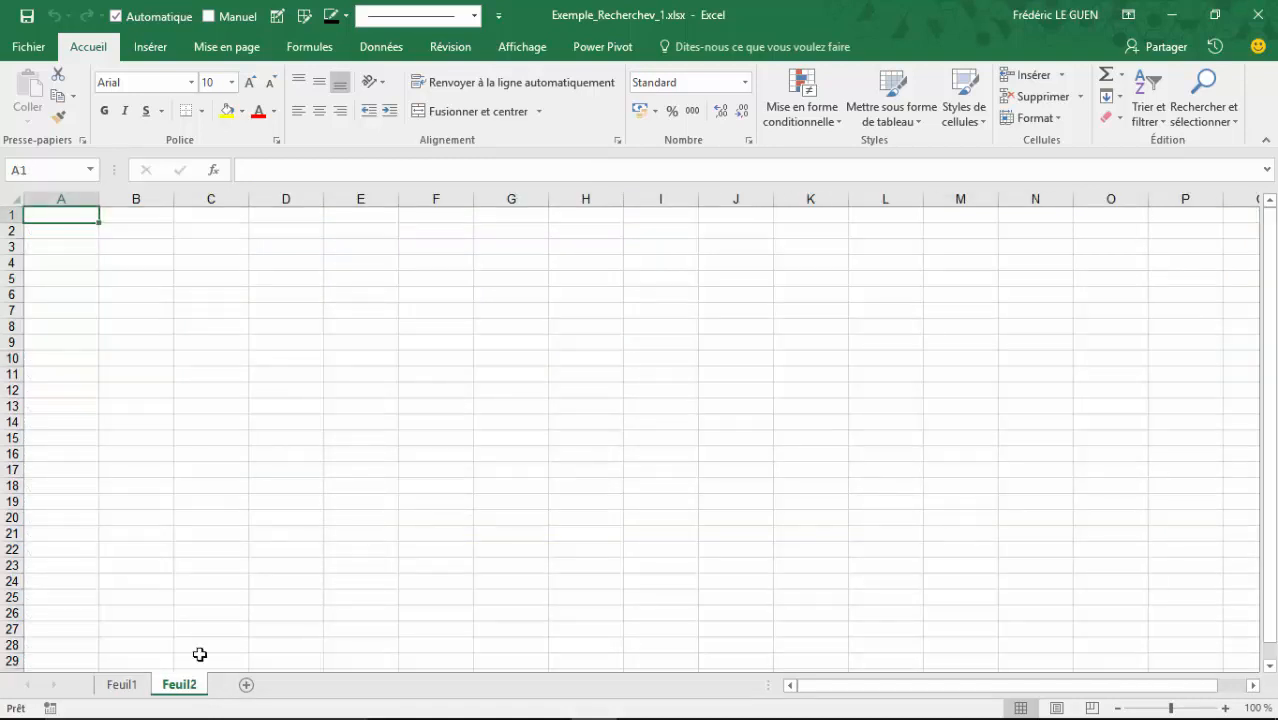
pyautogui.click(221, 283)
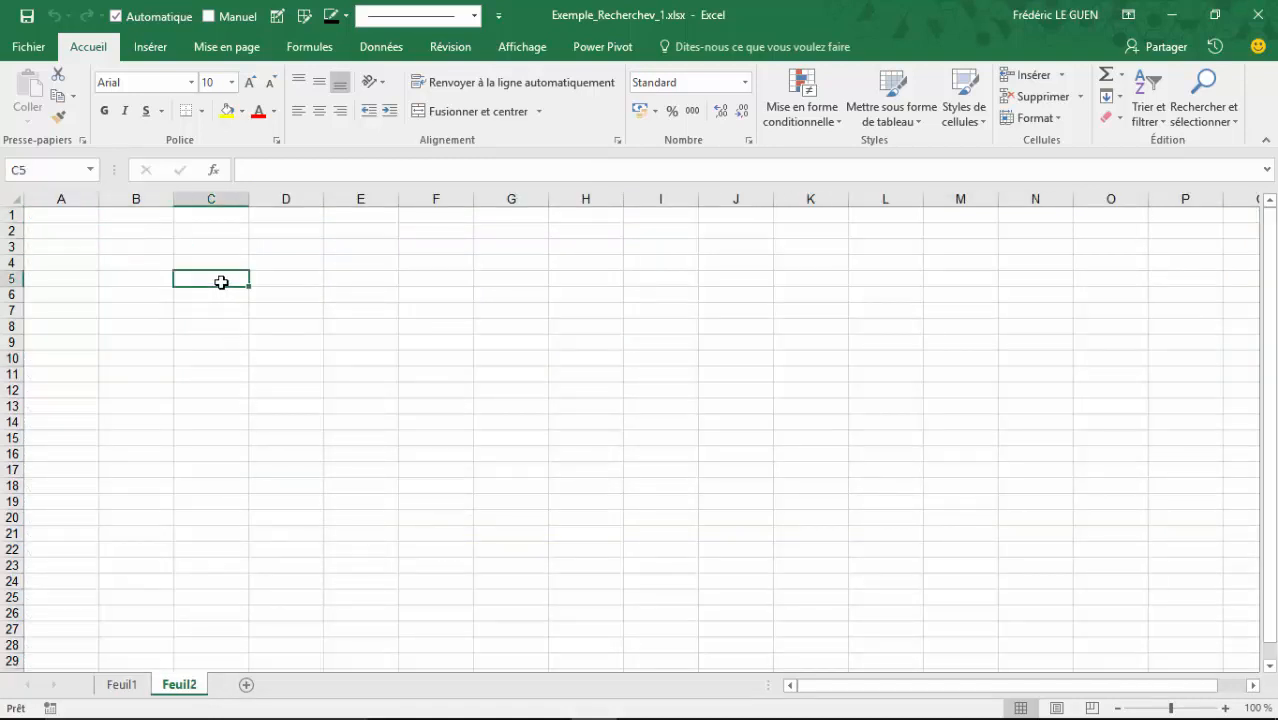
pyautogui.write('=li')
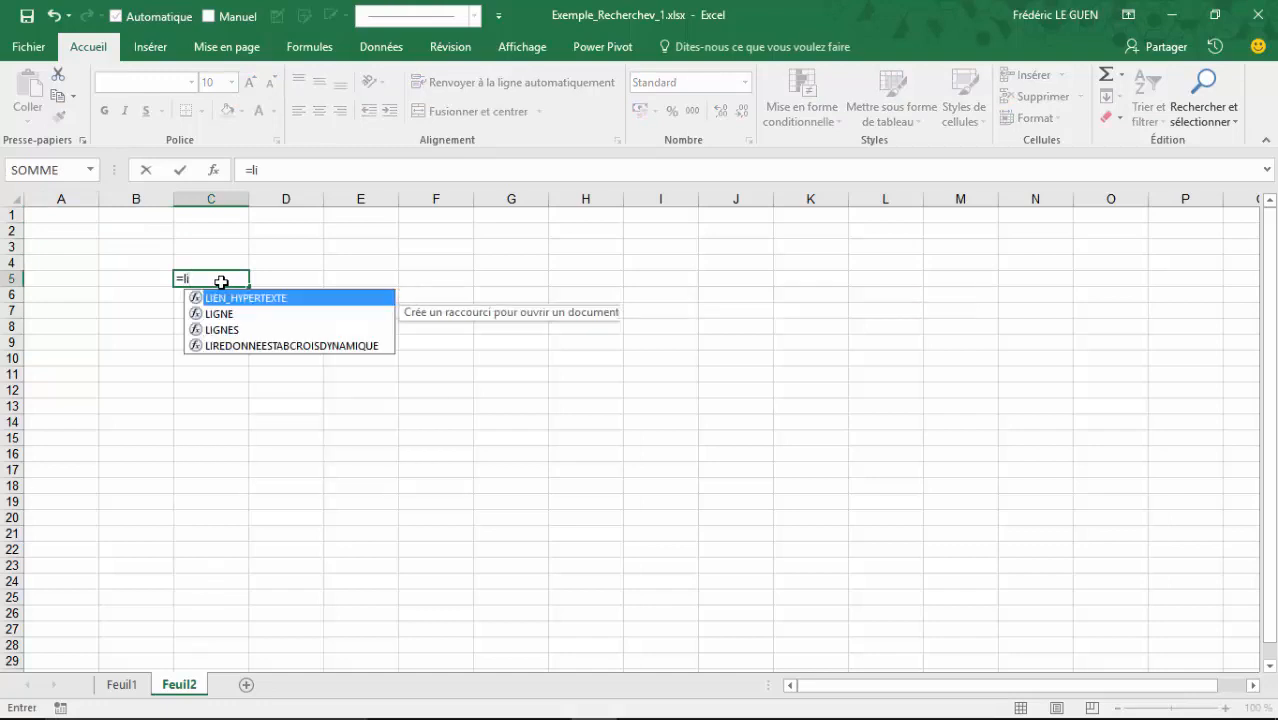
pyautogui.press('Down')
pyautogui.press('Tab')
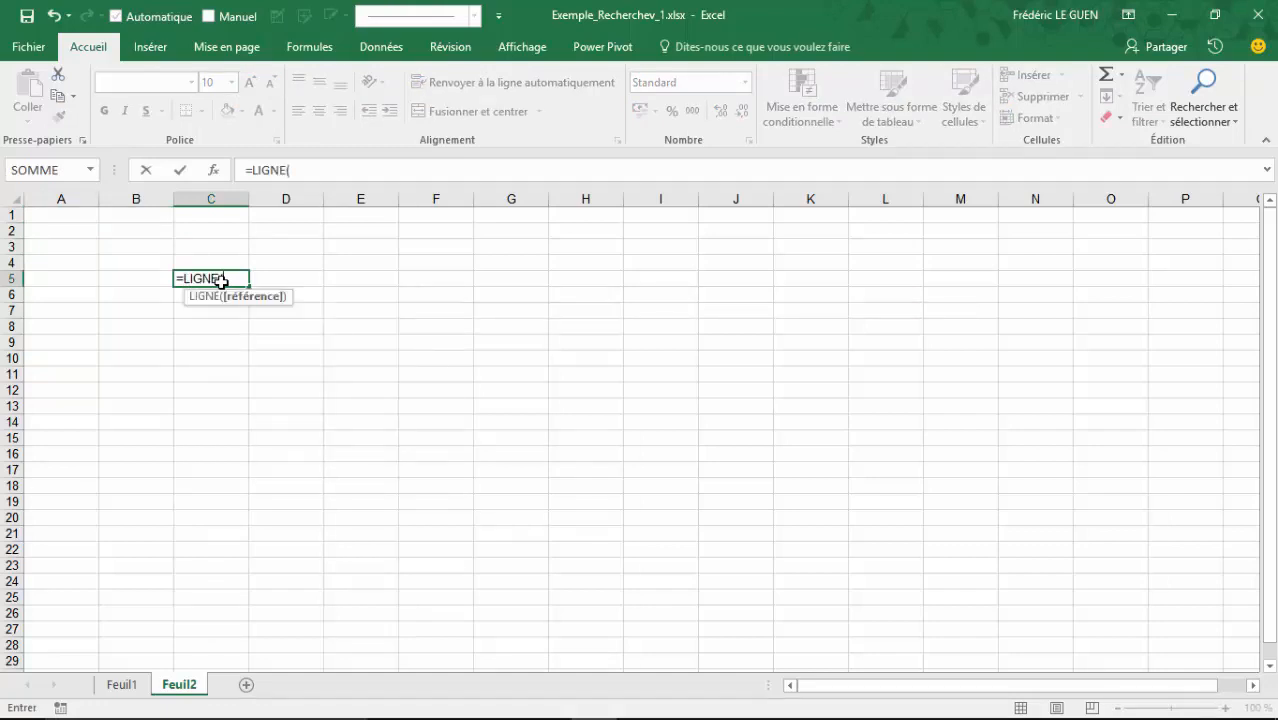
pyautogui.write(')')
pyautogui.press('Return')
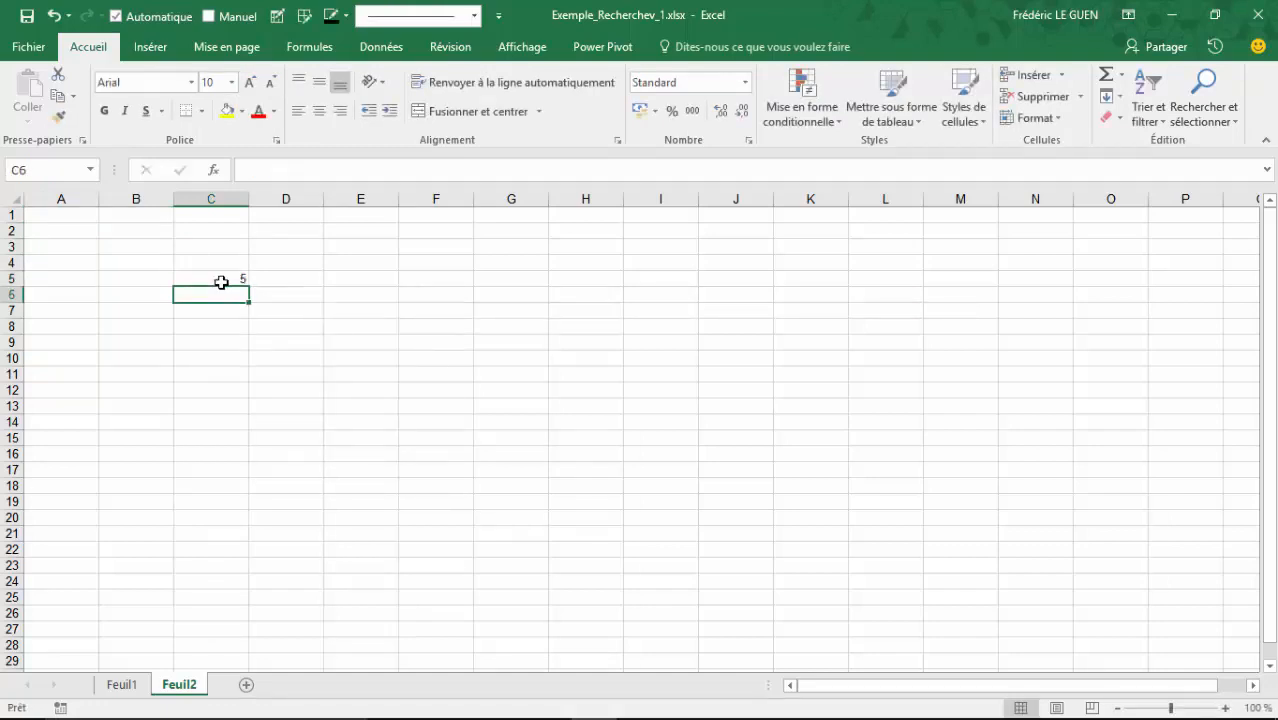
# Copy the LIGNE formula from C5 down through C13.
pyautogui.click(221, 281)
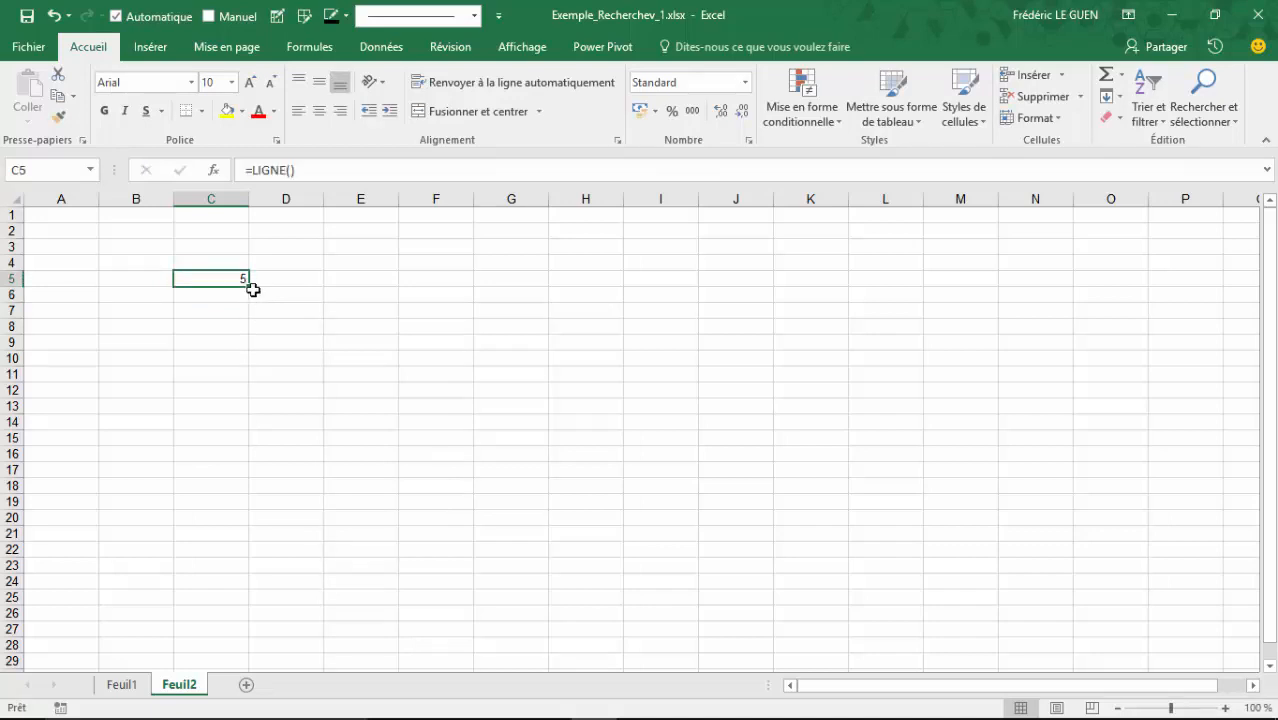
pyautogui.moveTo(249, 287); pyautogui.dragTo(234, 419)
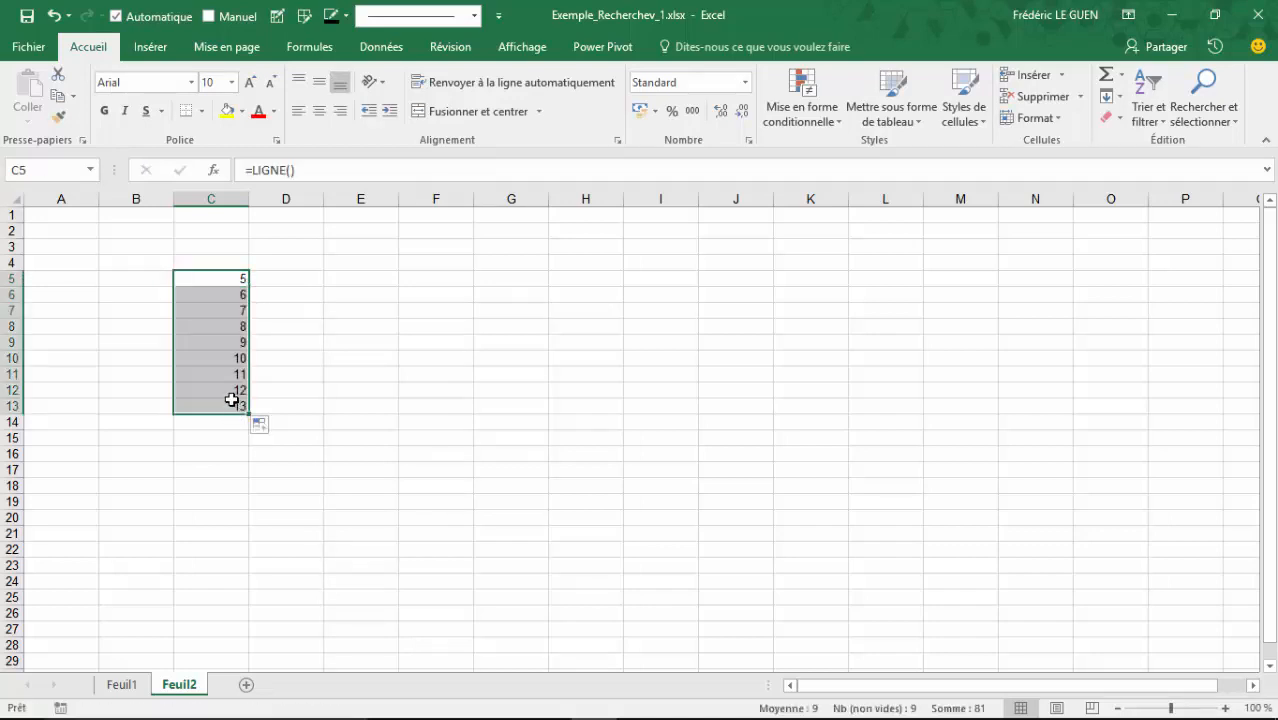
pyautogui.click(234, 407)
# Enter =COLONNE() in cell E4 and copy it across the range E4:H9.
pyautogui.click(383, 263)
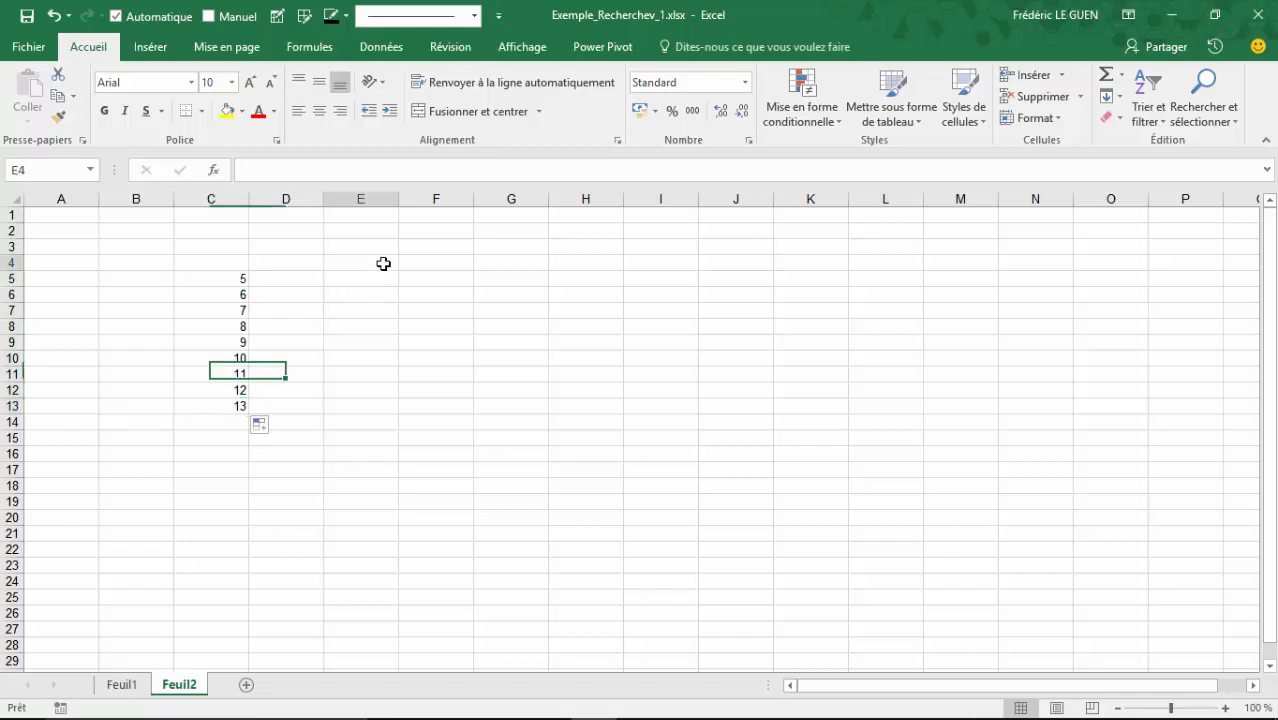
pyautogui.write('=col')
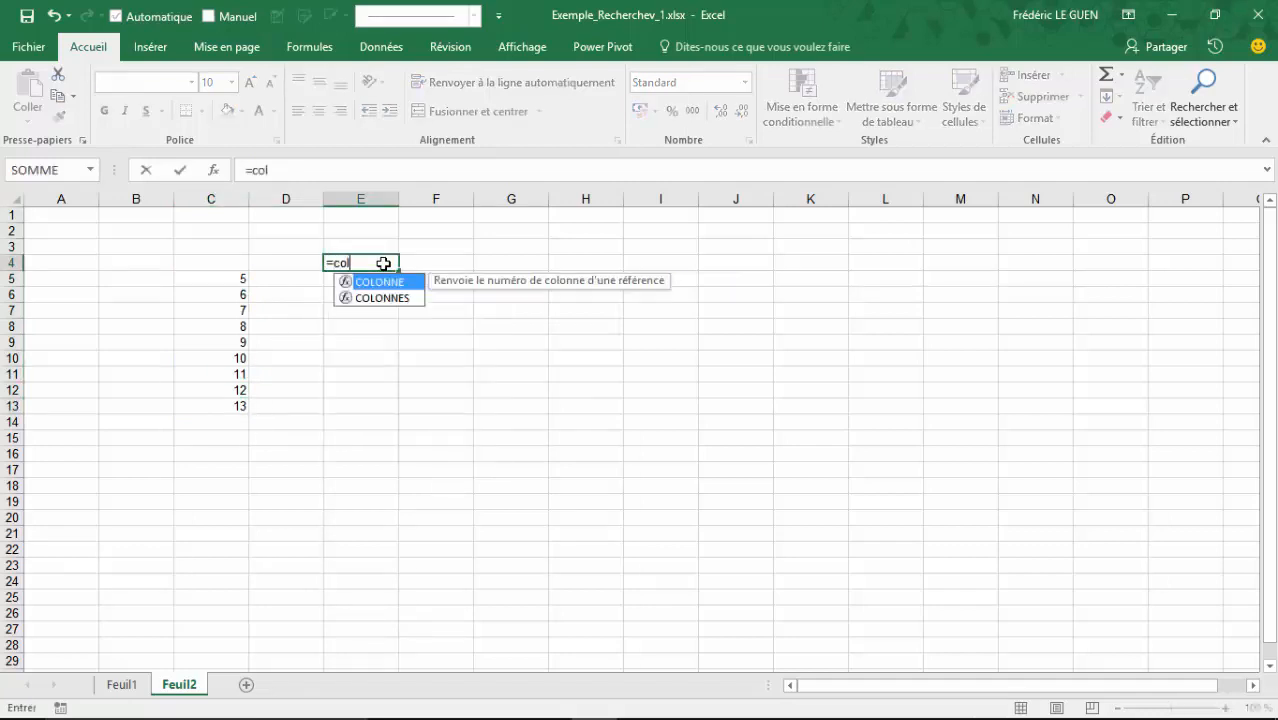
pyautogui.press('Tab')
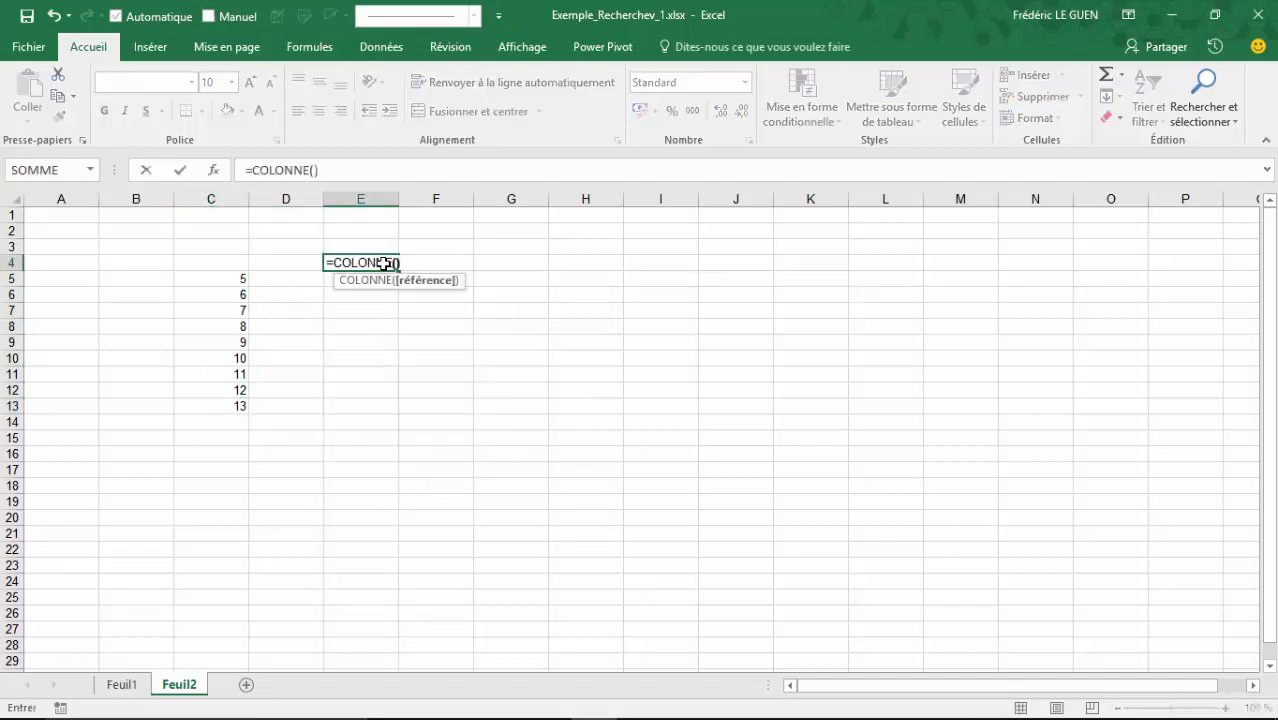
pyautogui.press('Return')
pyautogui.click(383, 263)
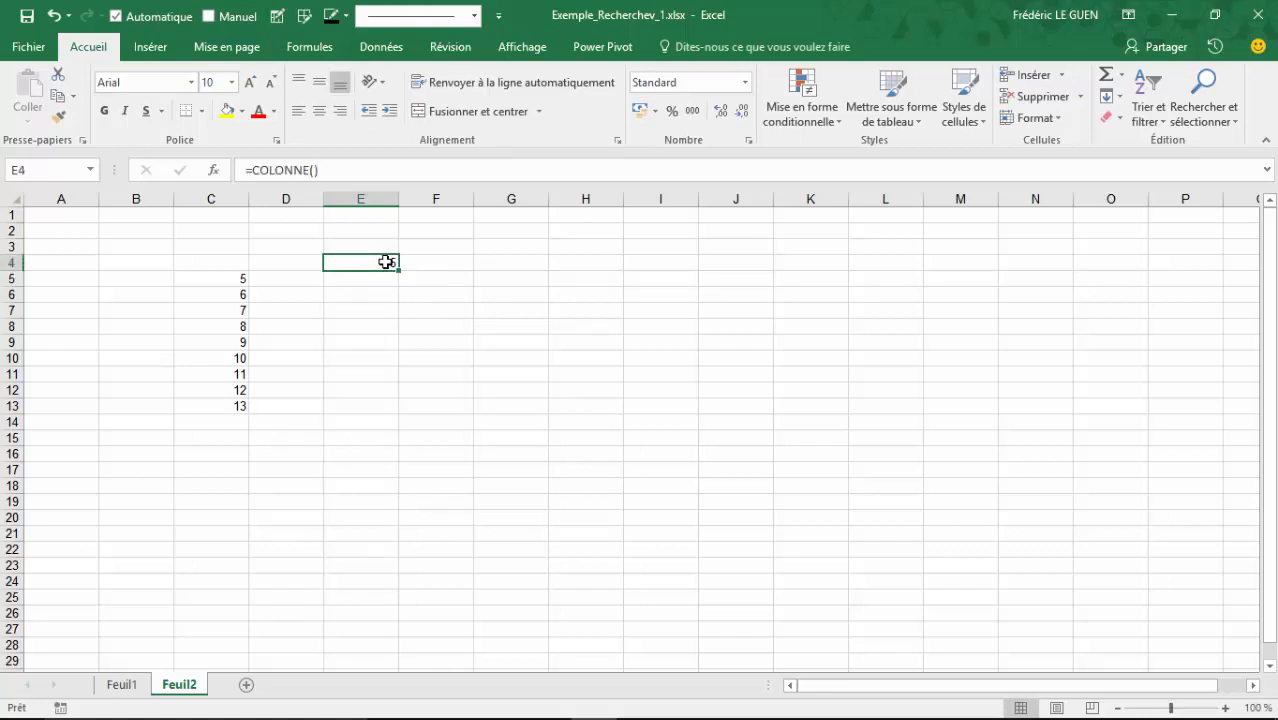
pyautogui.moveTo(399, 270); pyautogui.dragTo(608, 368)
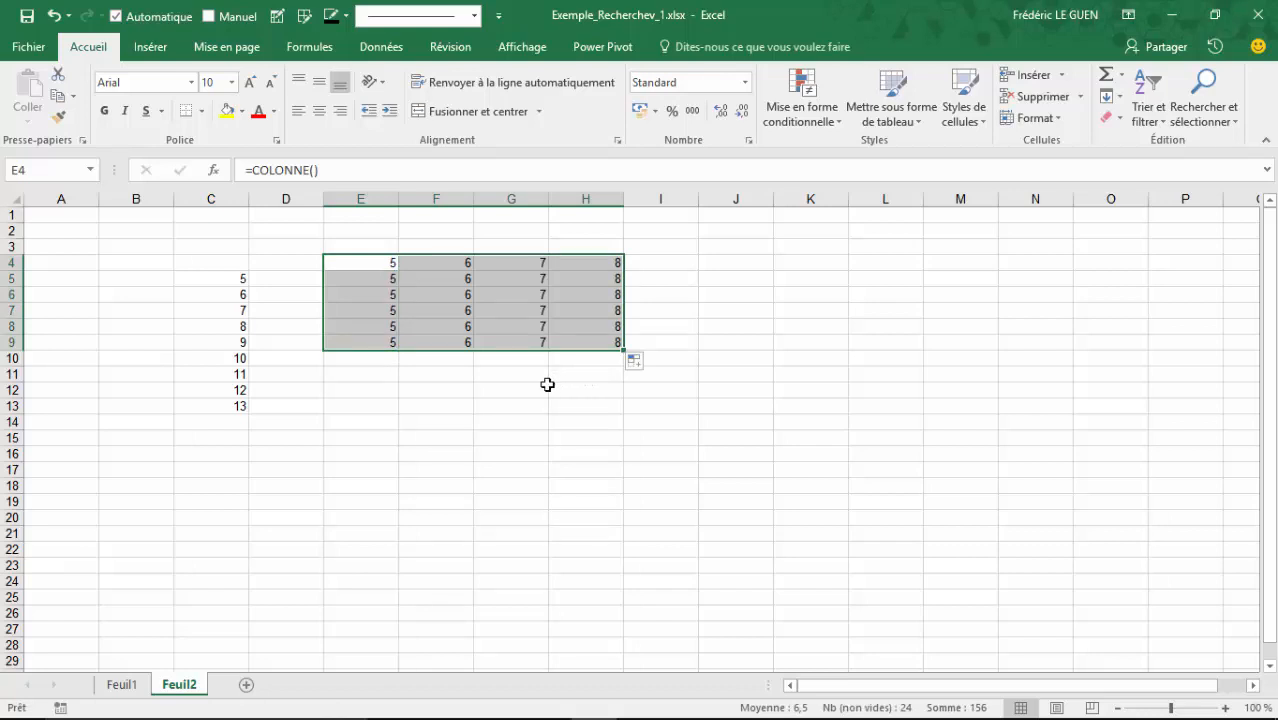
# Enter the formula =LIGNE(A6) in cell D18, referencing cell A6.
pyautogui.click(282, 487)
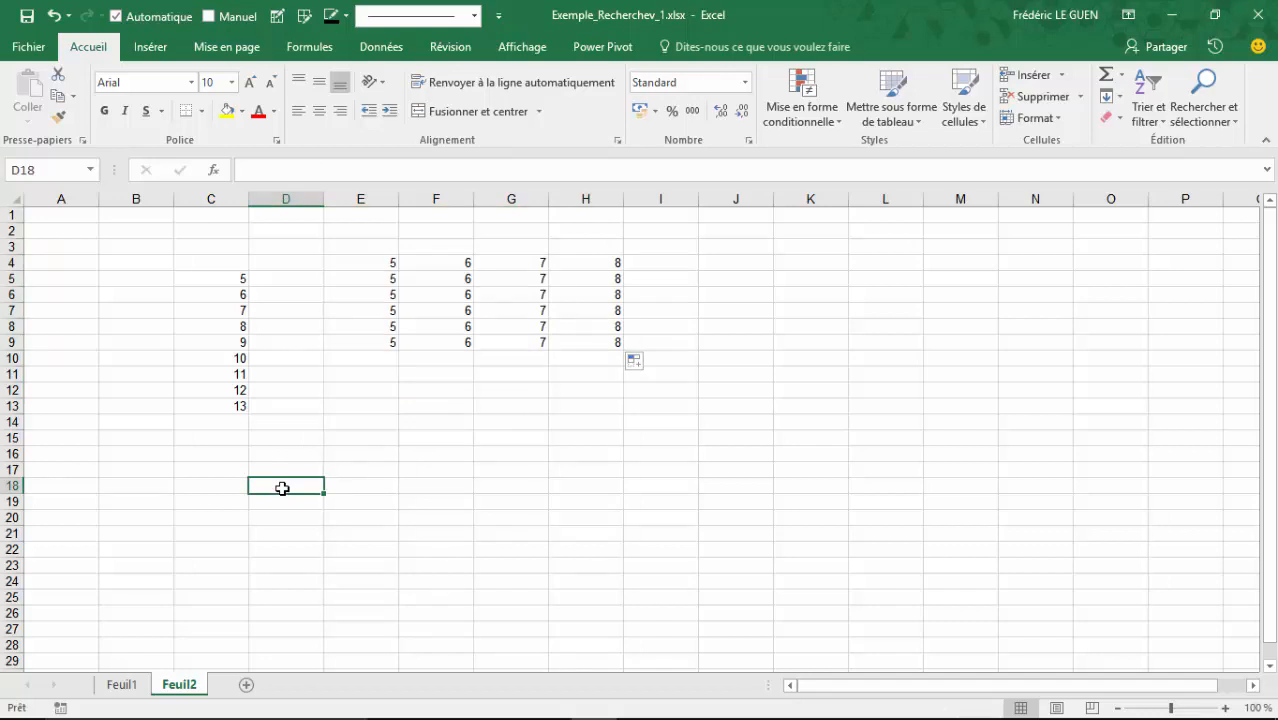
pyautogui.write('=LIGNE(')
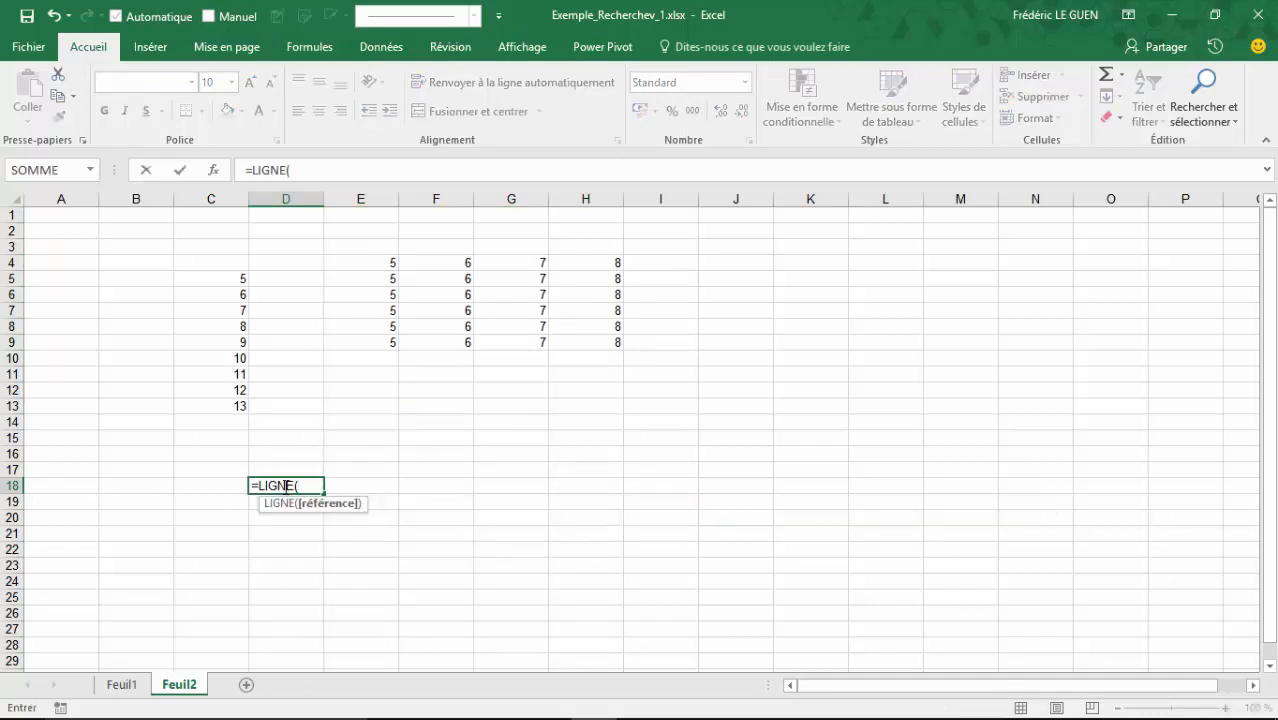
pyautogui.click(58, 293)
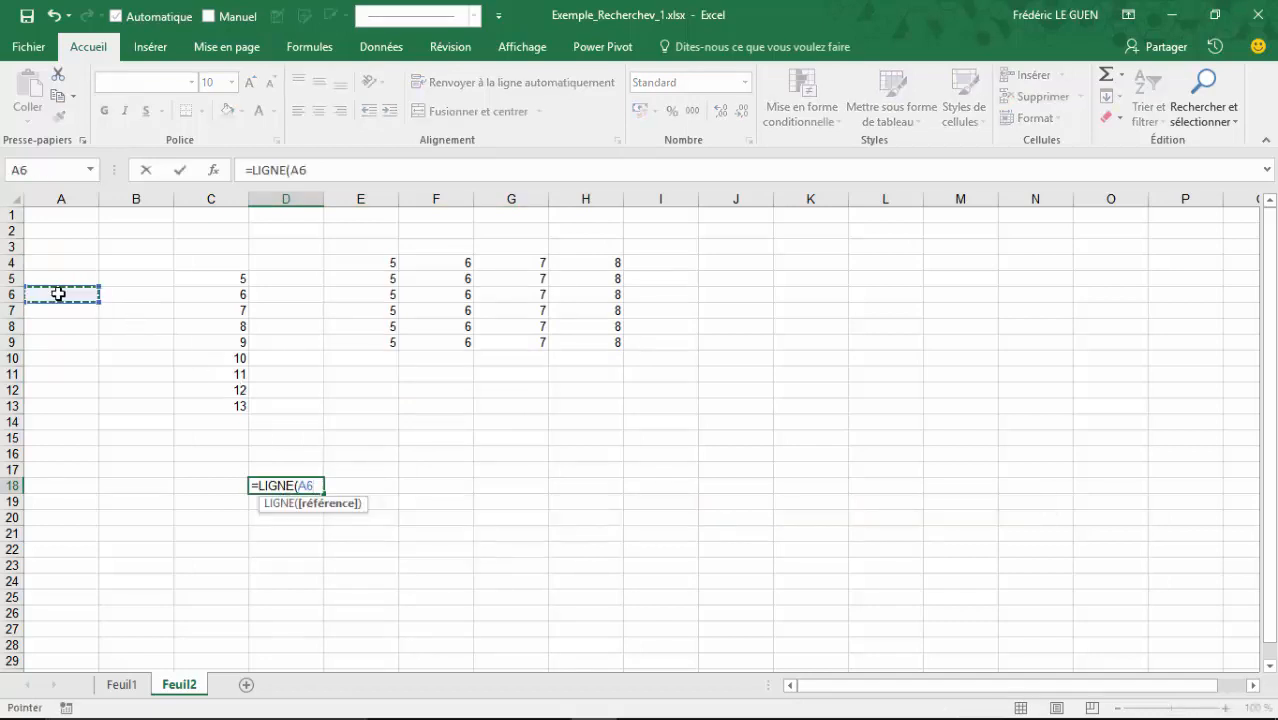
pyautogui.write(')')
pyautogui.press('Return')
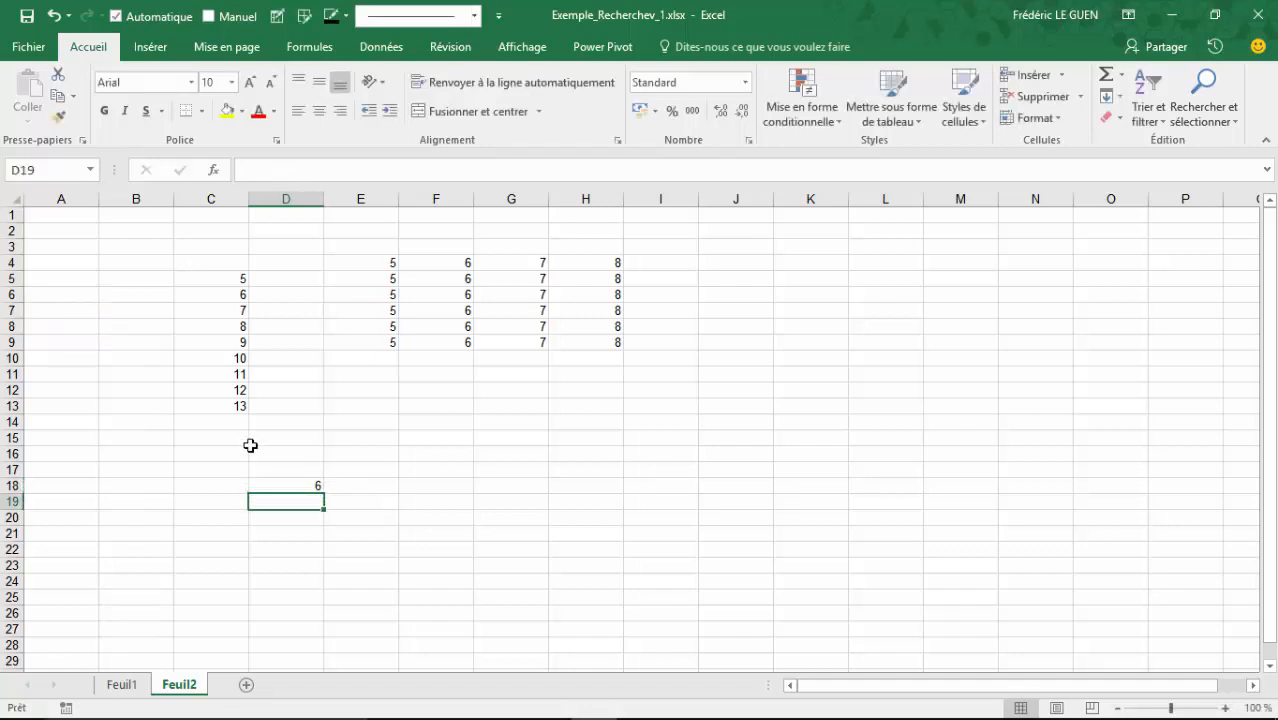
pyautogui.click(277, 485)
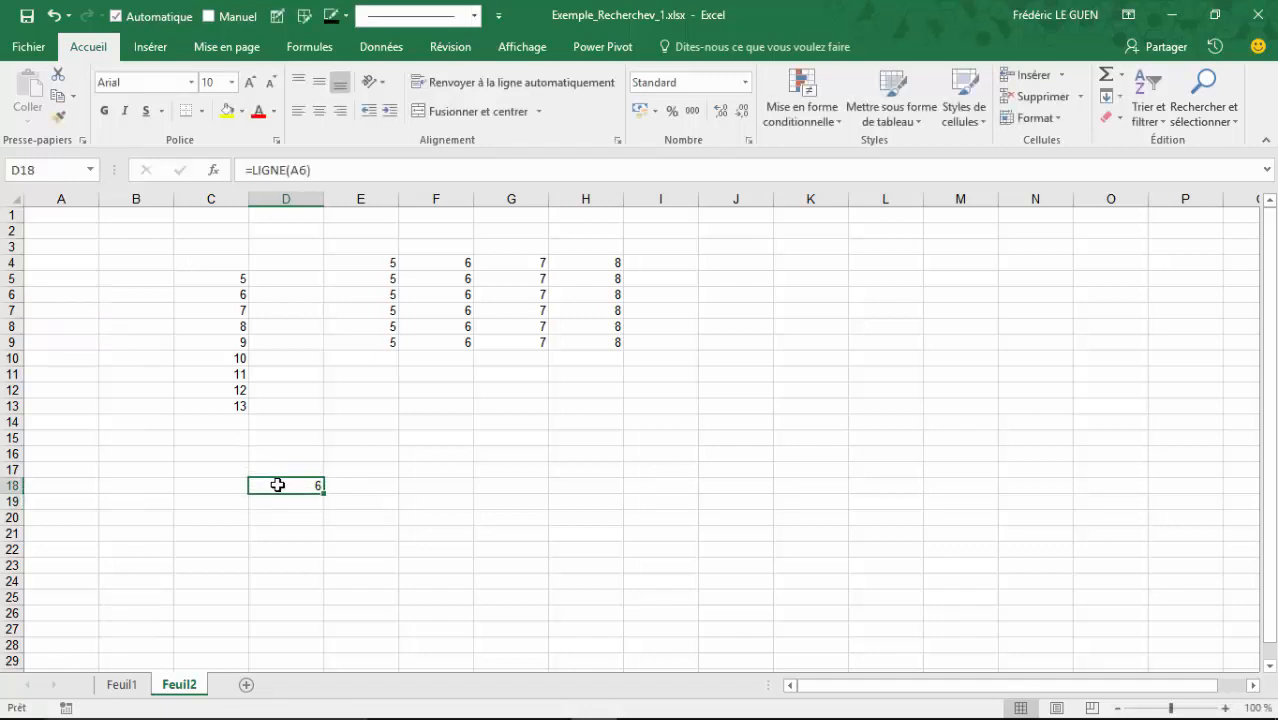
# Enter =LIGNE() without a reference in cell D16.
pyautogui.press('Up')
pyautogui.press('Up')
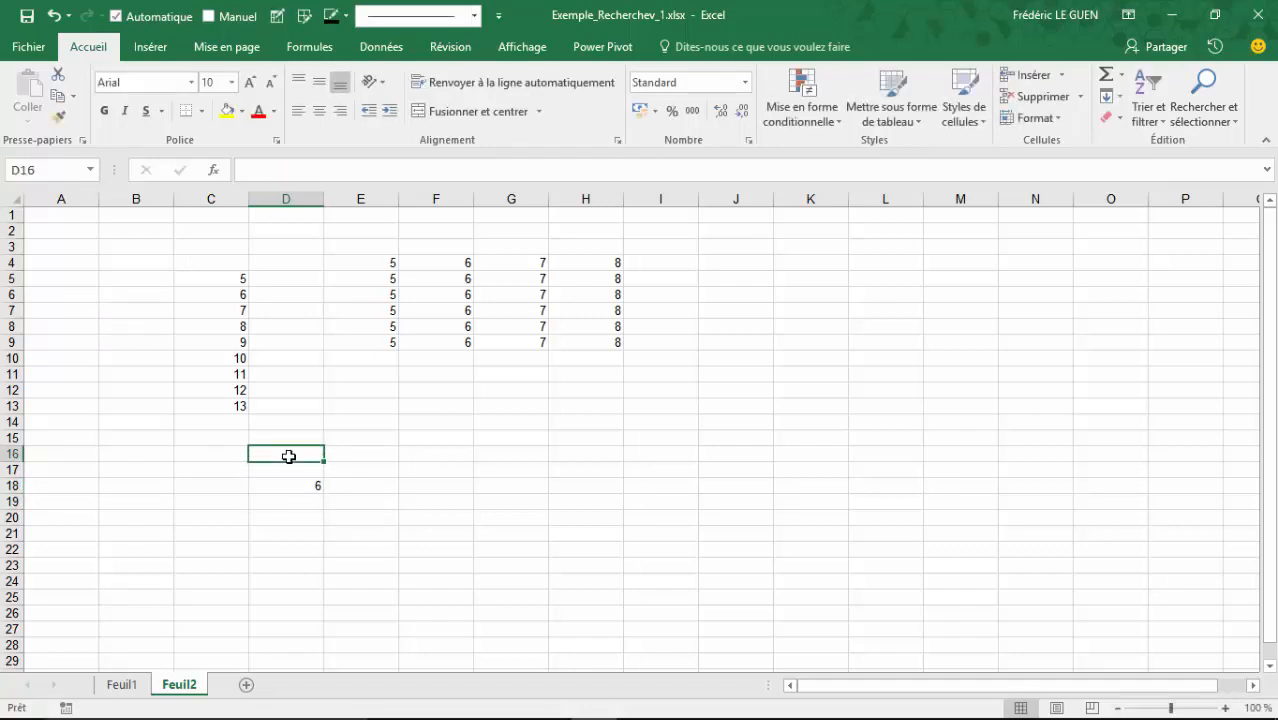
pyautogui.write('=LIGNE()')
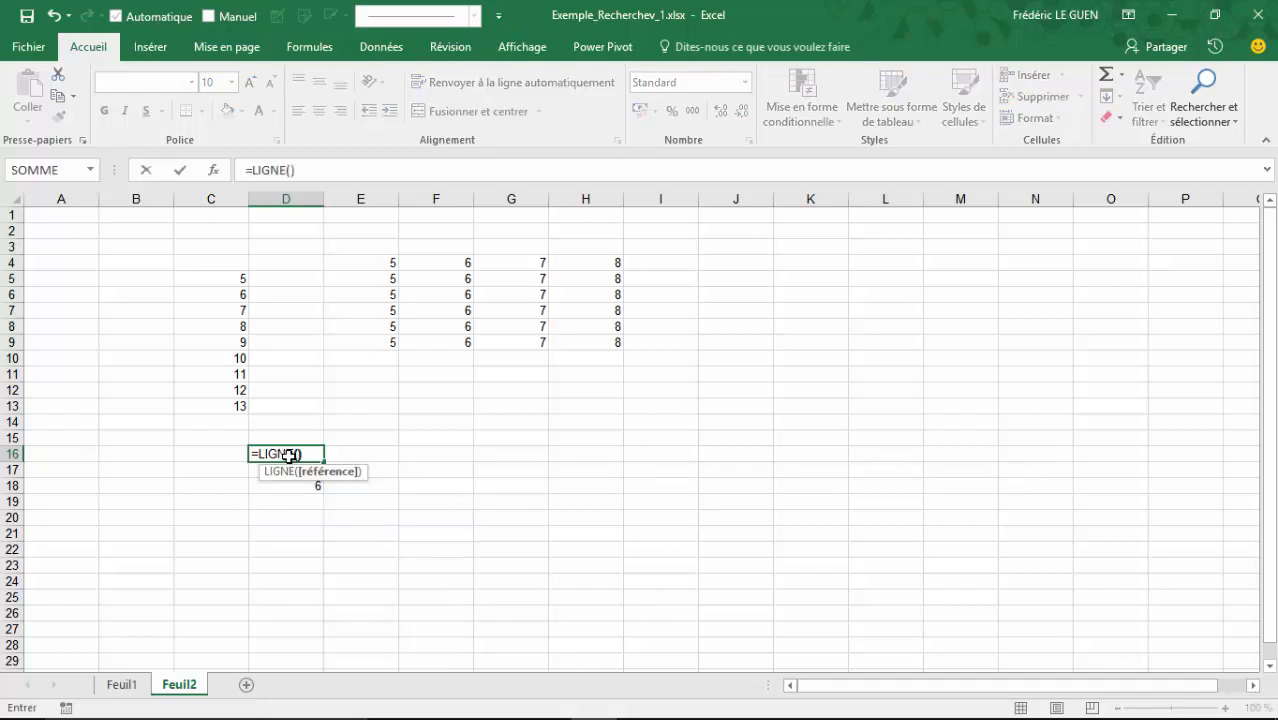
pyautogui.press('Return')
# Change the formula in D16 to =LIGNE()-10.
pyautogui.click(288, 455)
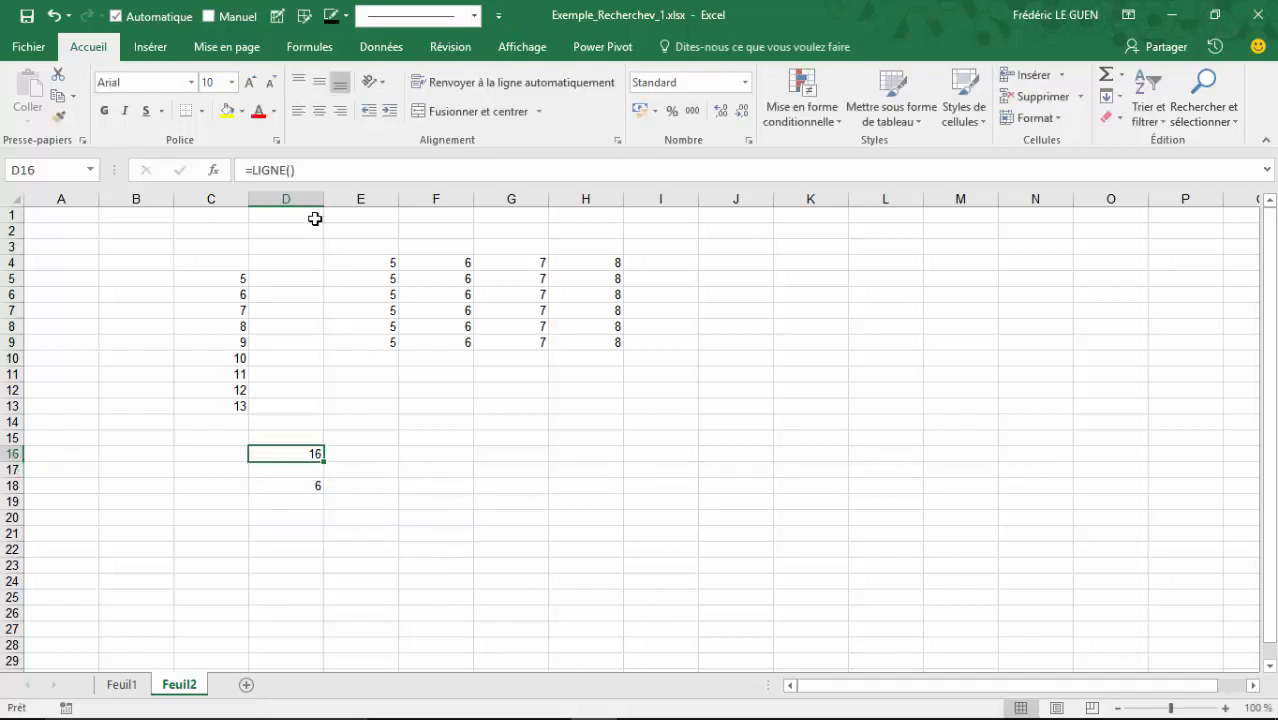
pyautogui.click(304, 172)
pyautogui.write('-10')
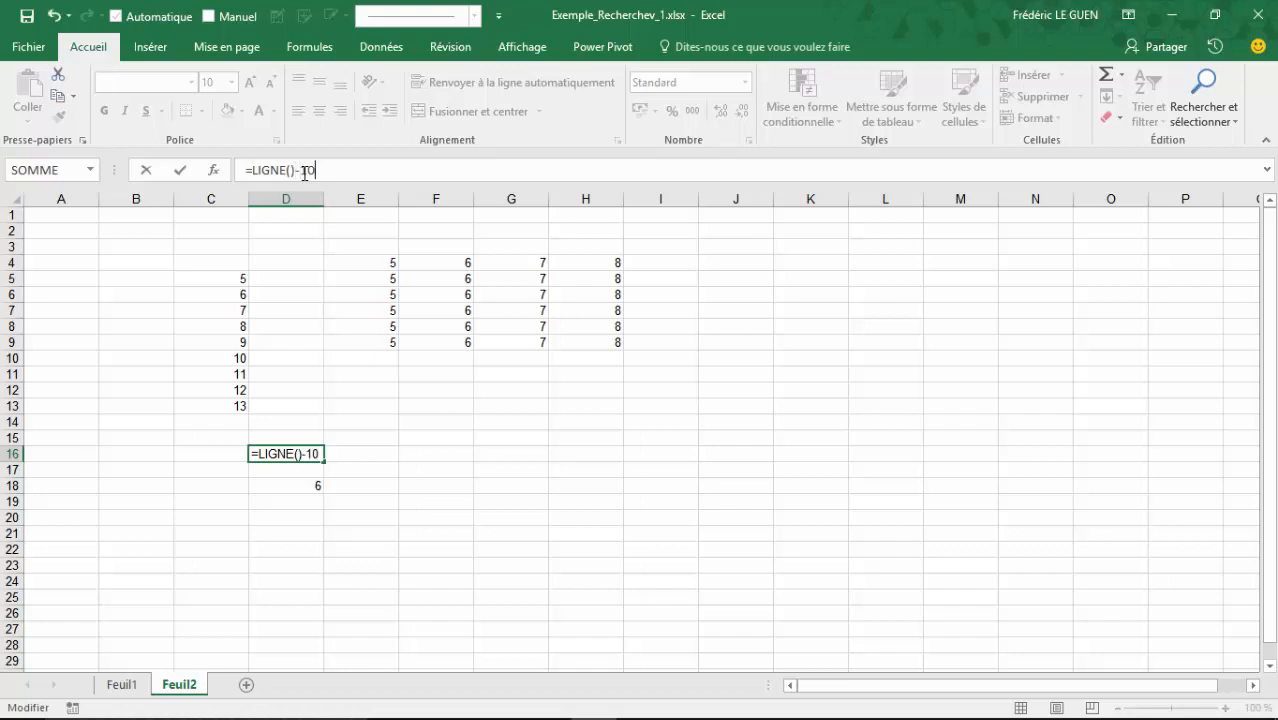
pyautogui.press('Return')
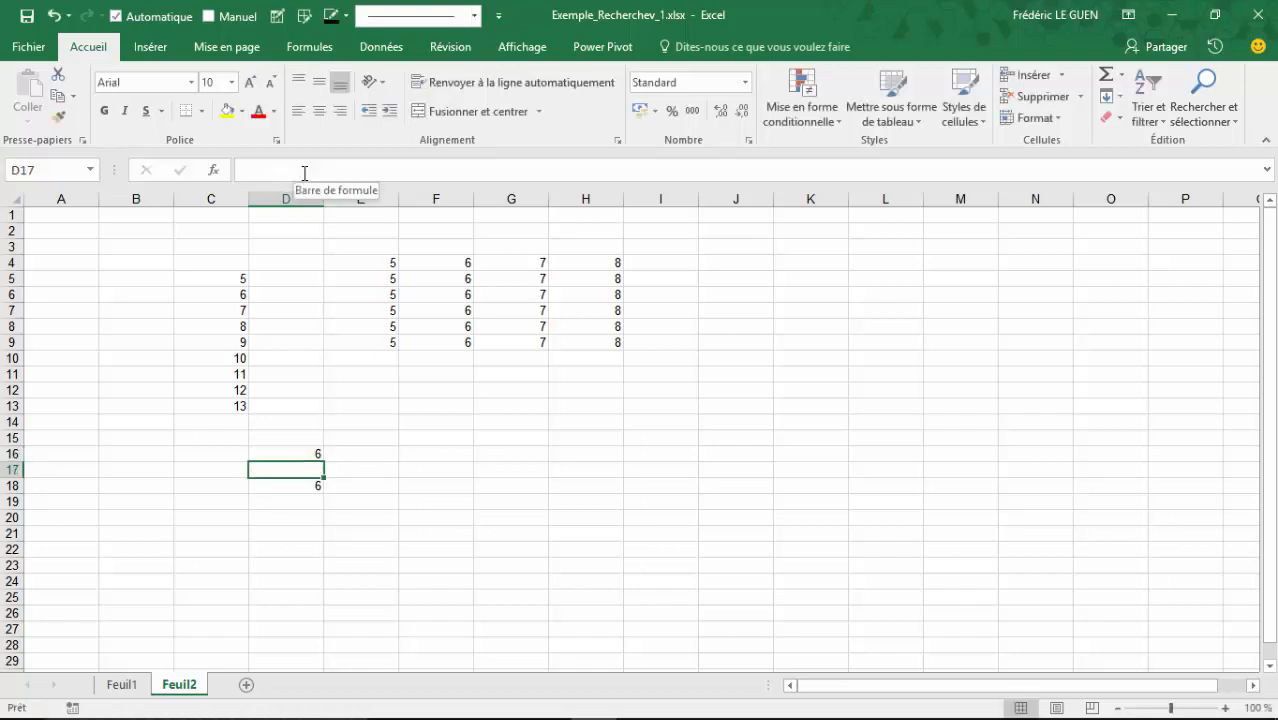
# Clear the RECHERCHEV formulas in J7:J10 on sheet Feuil1.
pyautogui.click(124, 684)
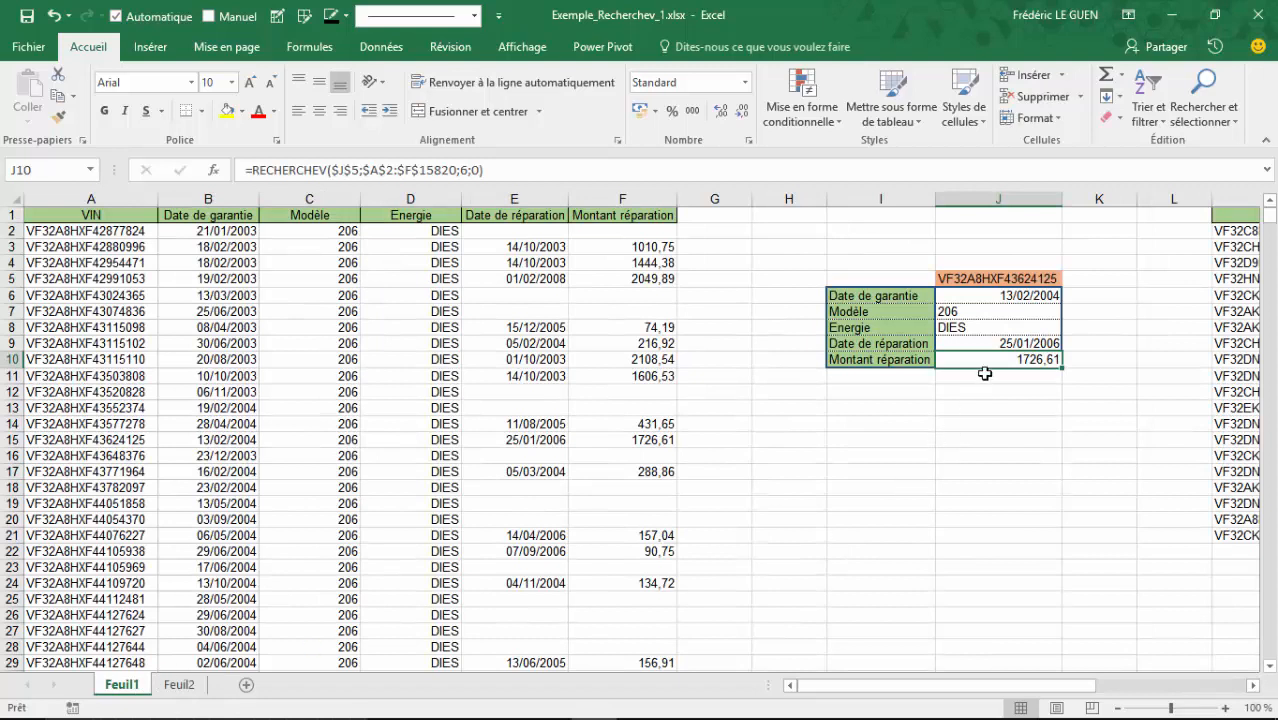
pyautogui.moveTo(1010, 314); pyautogui.dragTo(1026, 360)
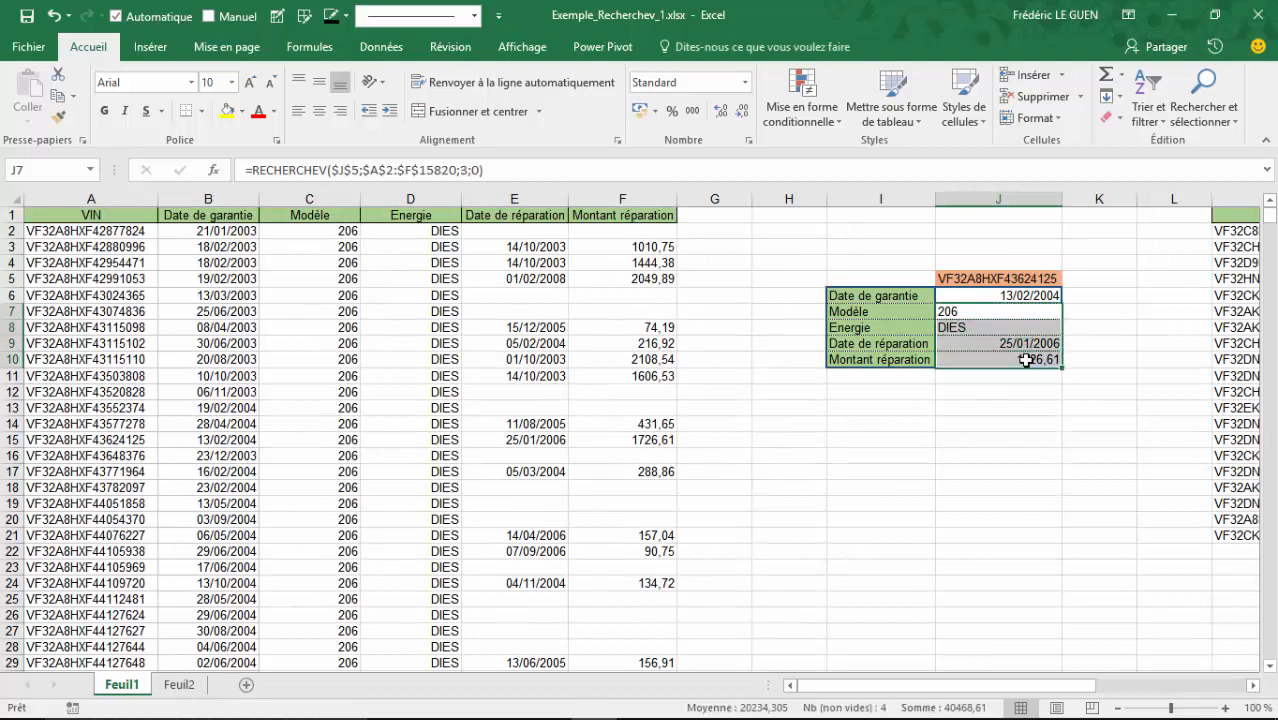
pyautogui.press('Delete')
# Copy the Date de garantie formula from J6 down to J10 and check the column index in the copies.
pyautogui.click(1032, 296)
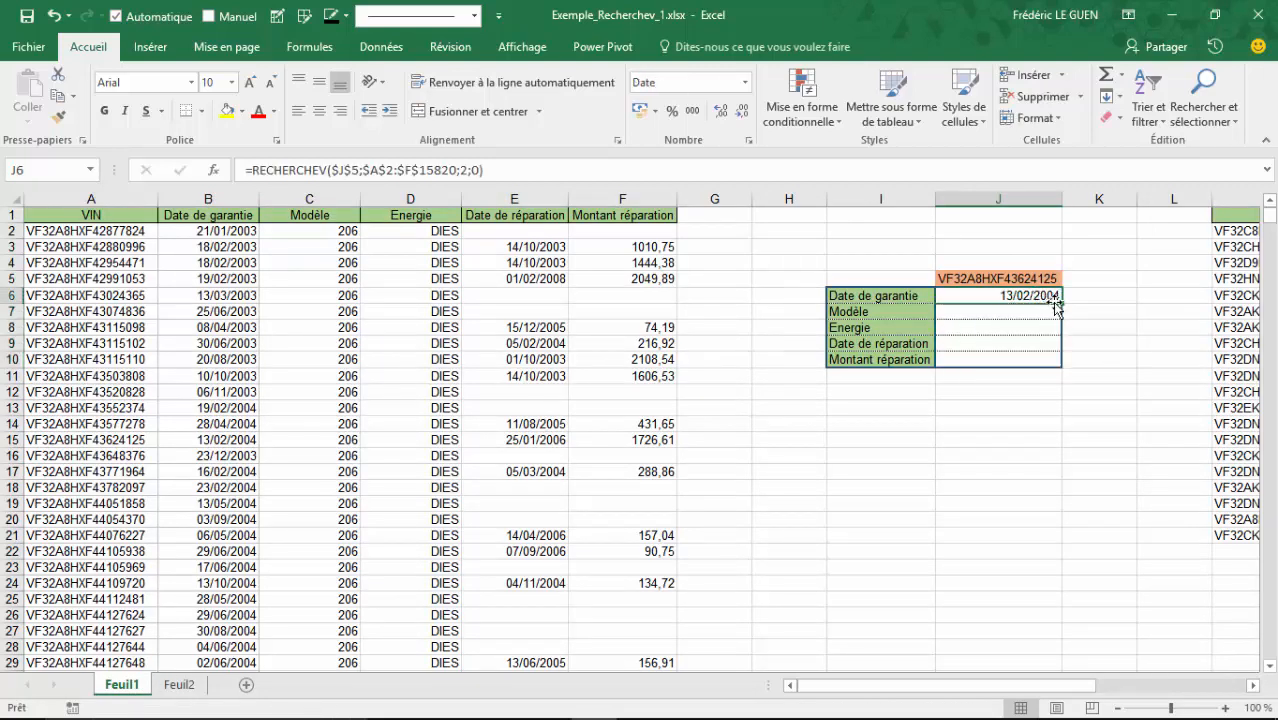
pyautogui.moveTo(1061, 302); pyautogui.dragTo(1062, 368)
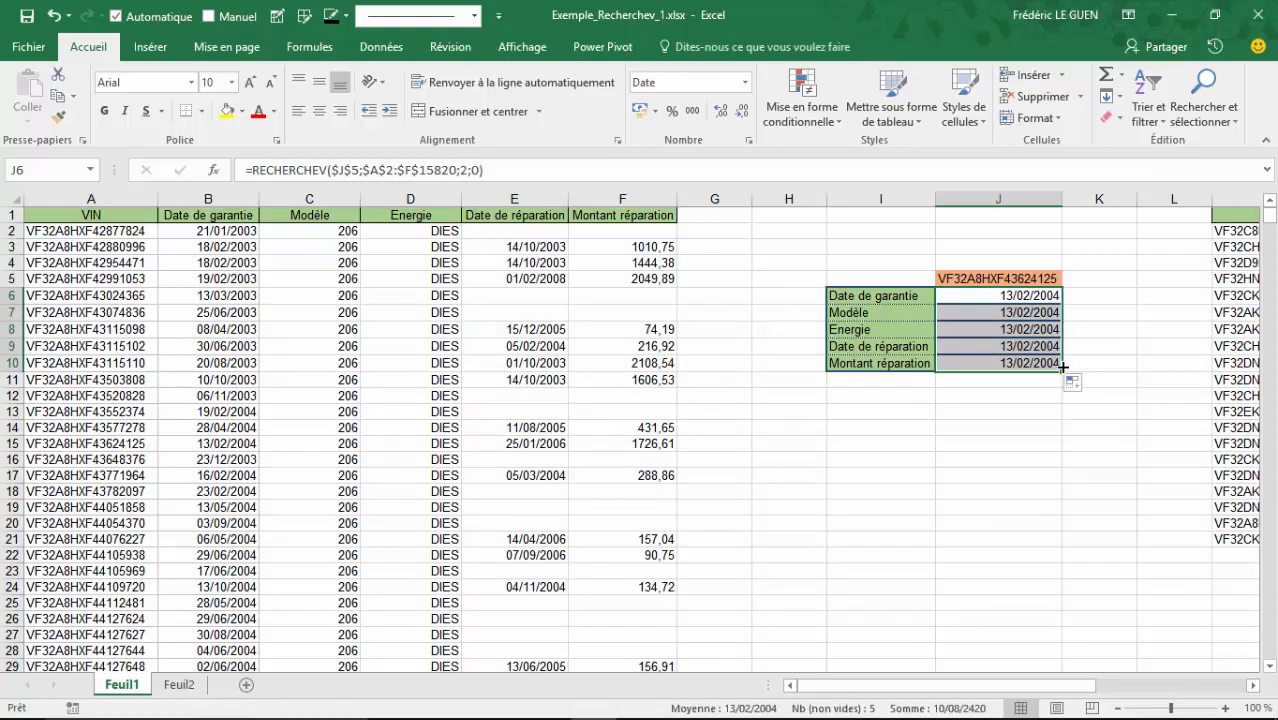
pyautogui.click(1034, 328)
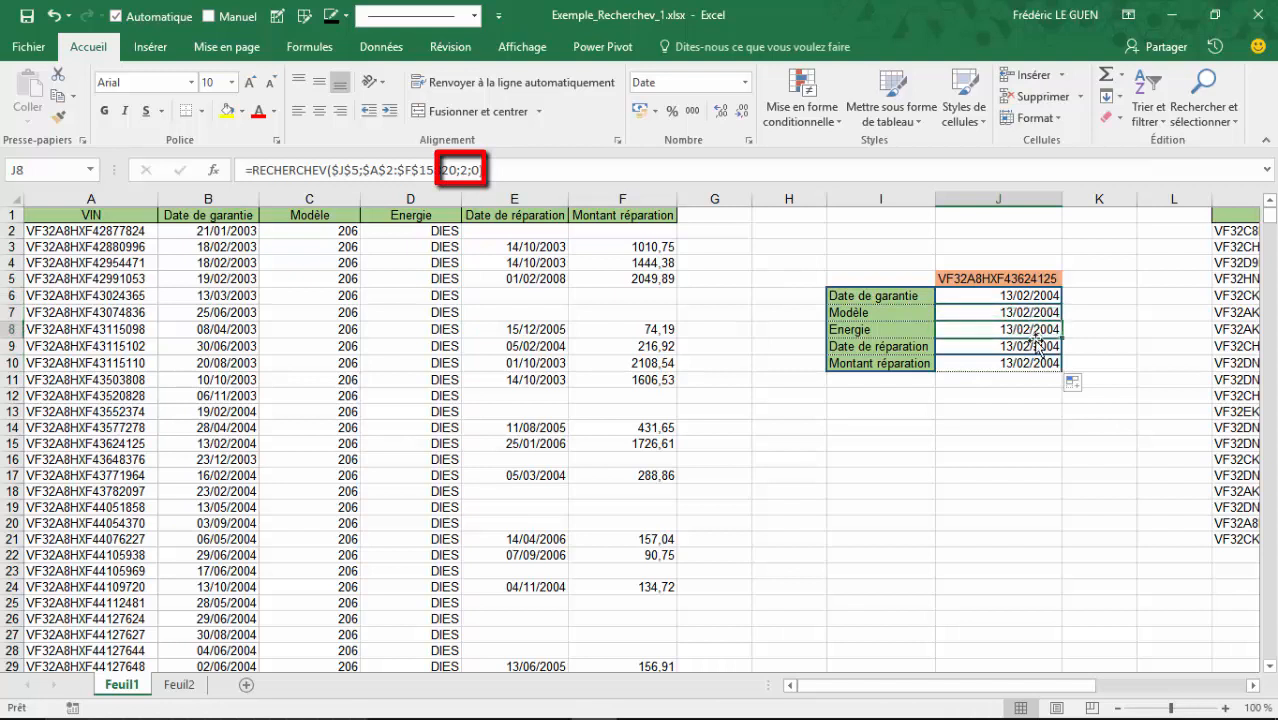
pyautogui.click(1036, 347)
# Replace the column index 2 in the RECHERCHEV formula of J6 with LIGNE().
pyautogui.click(1039, 296)
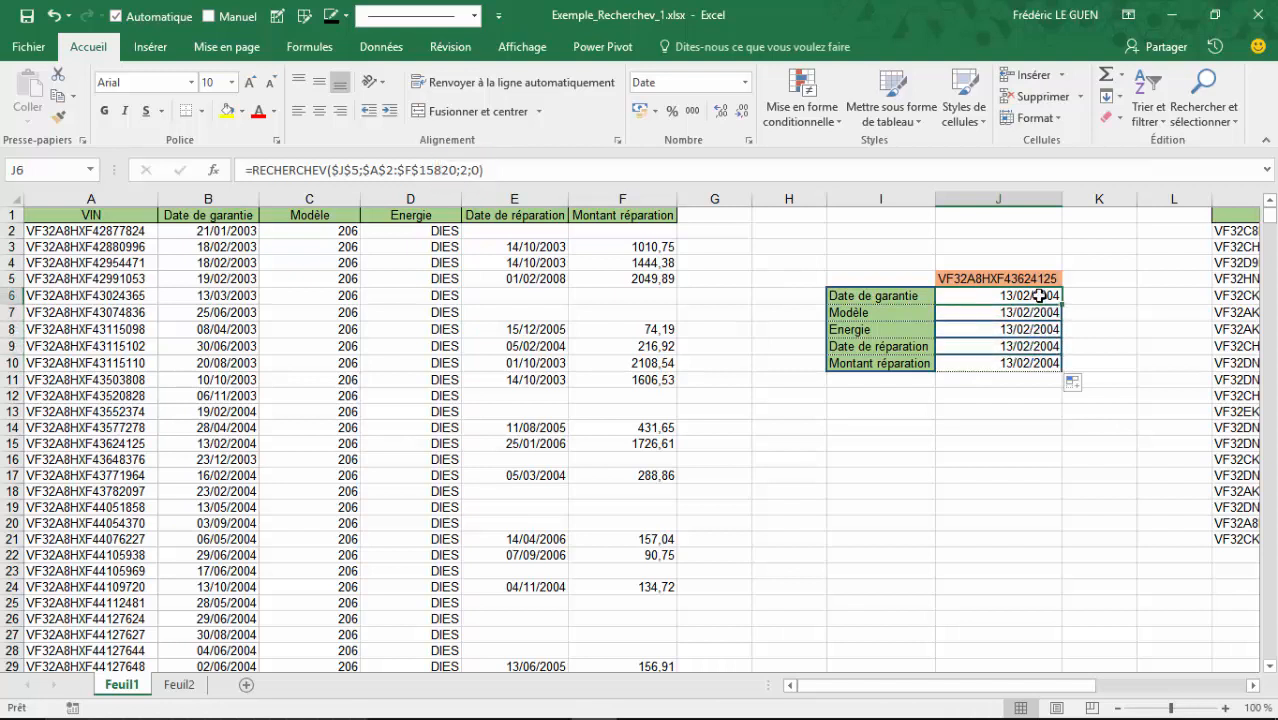
pyautogui.click(467, 172)
pyautogui.doubleClick(463, 171)
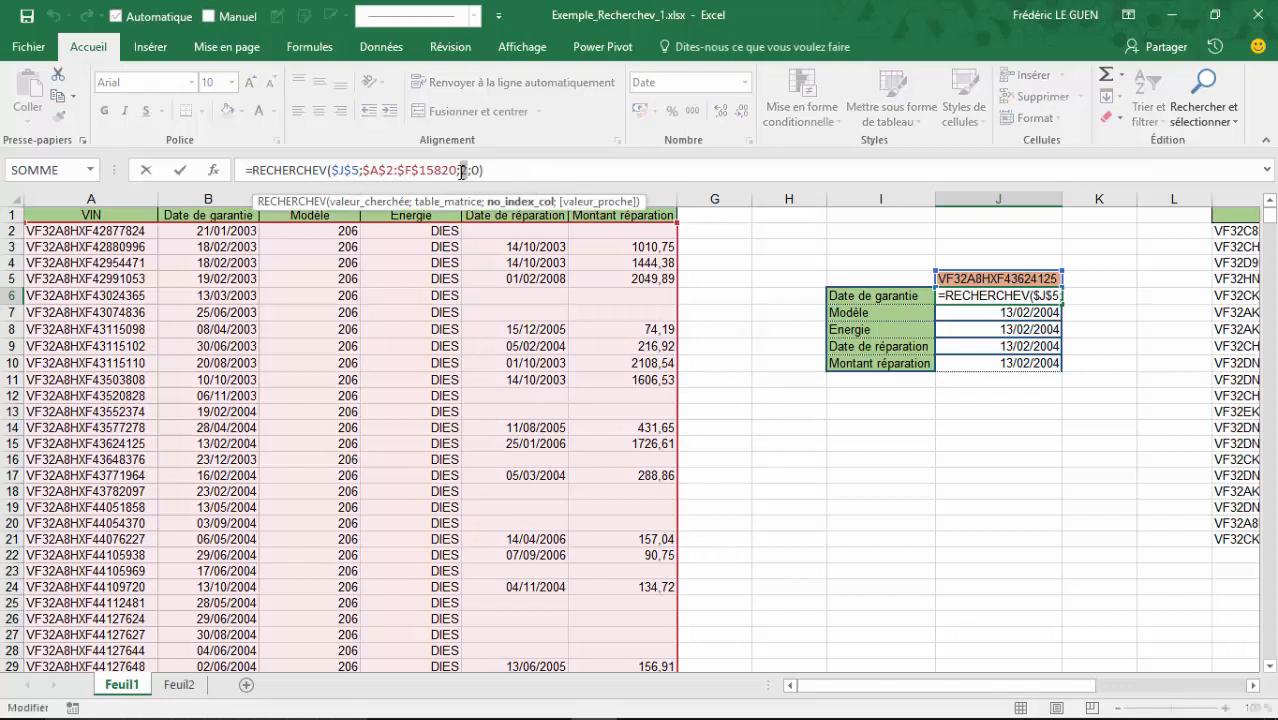
pyautogui.write('Li')
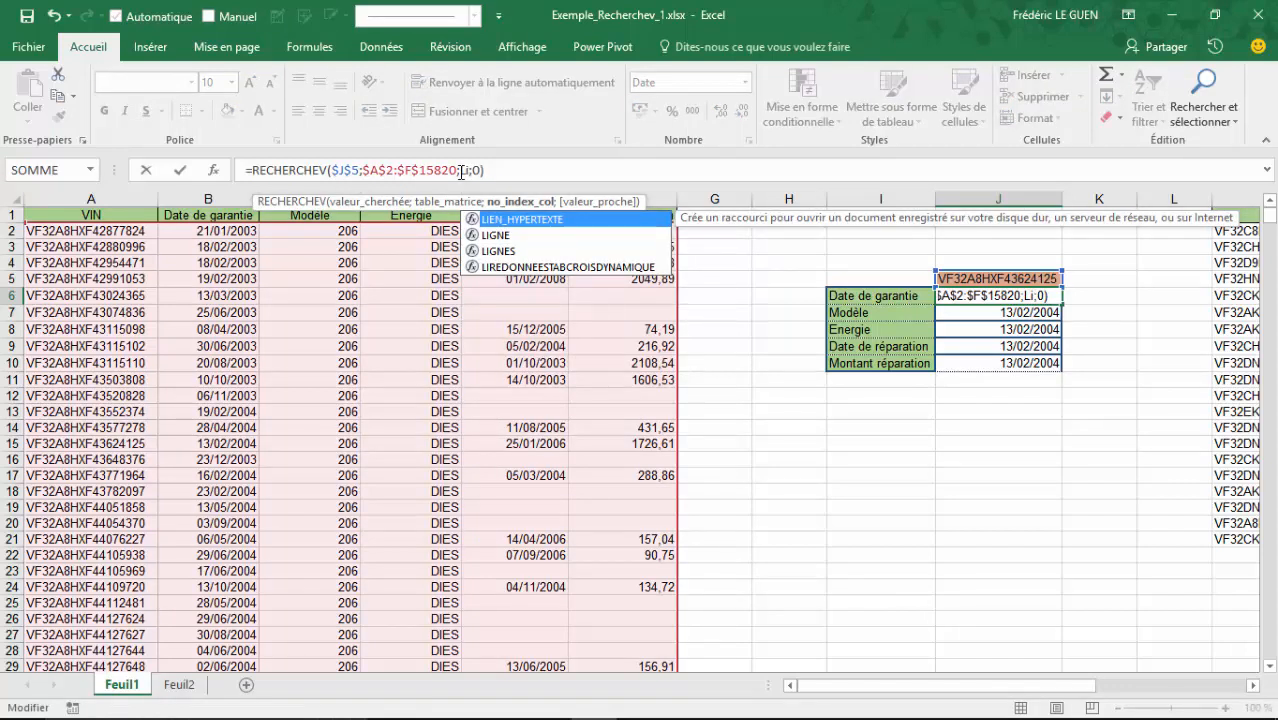
pyautogui.press('Down')
pyautogui.press('Tab')
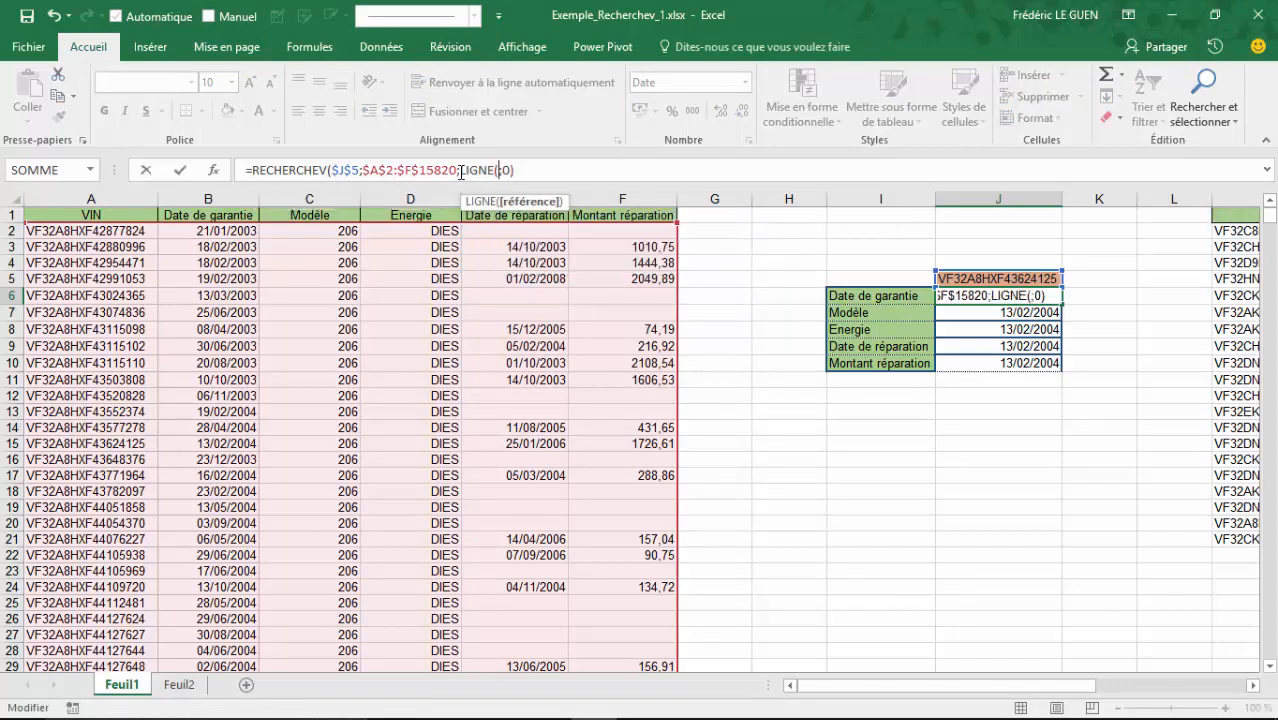
pyautogui.write(')')
pyautogui.press('Return')
# Format J6 as Standard and change the column index in its formula to LIGNE()-4.
pyautogui.press('Up')
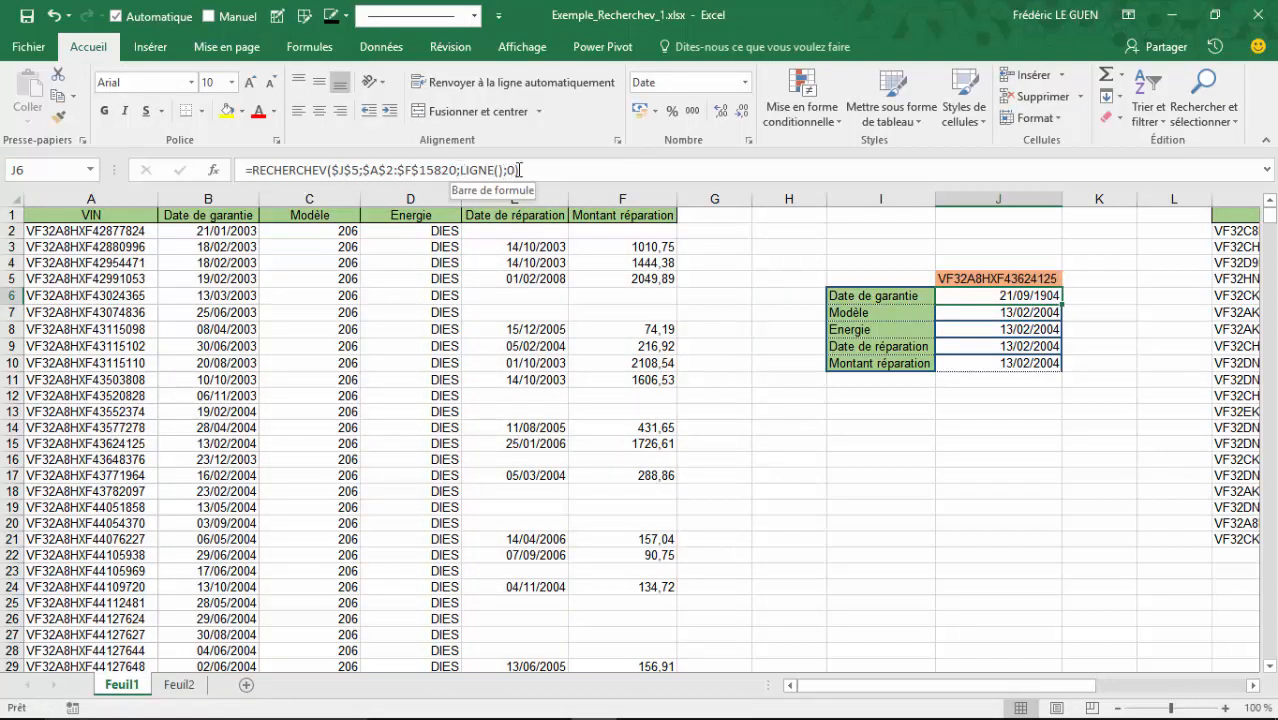
pyautogui.click(744, 82)
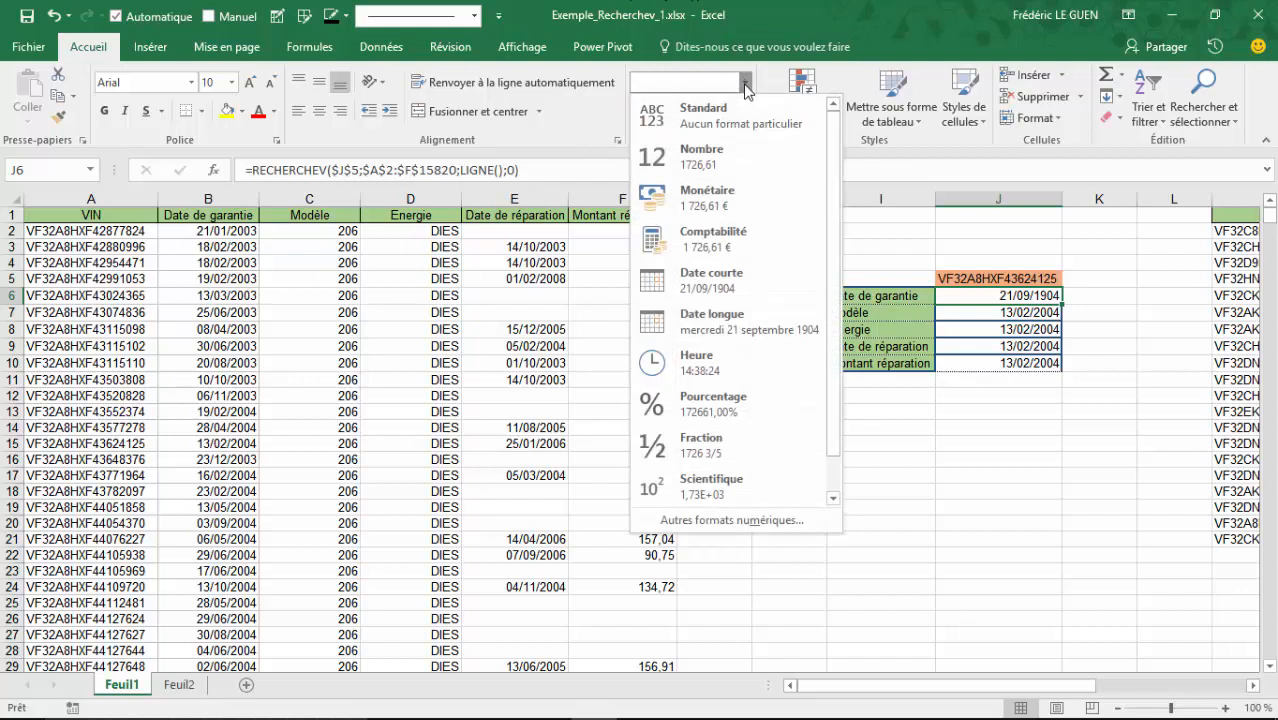
pyautogui.click(736, 119)
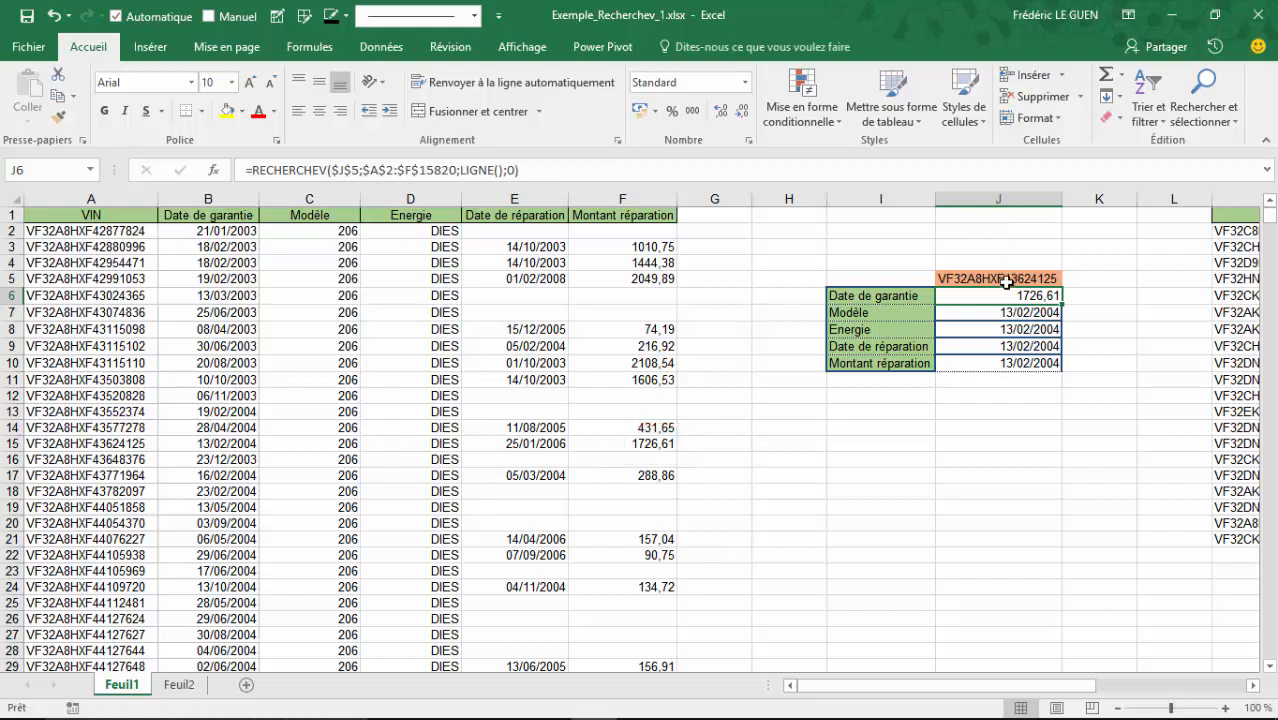
pyautogui.click(503, 169)
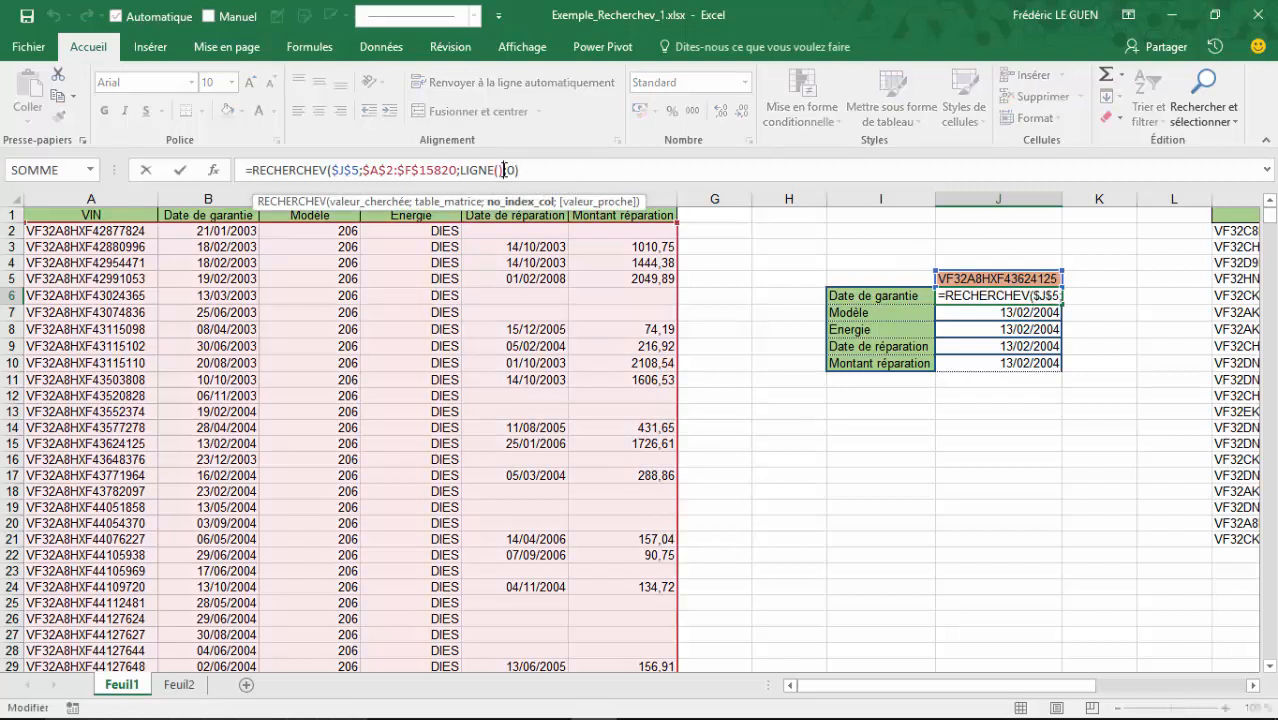
pyautogui.write('-4')
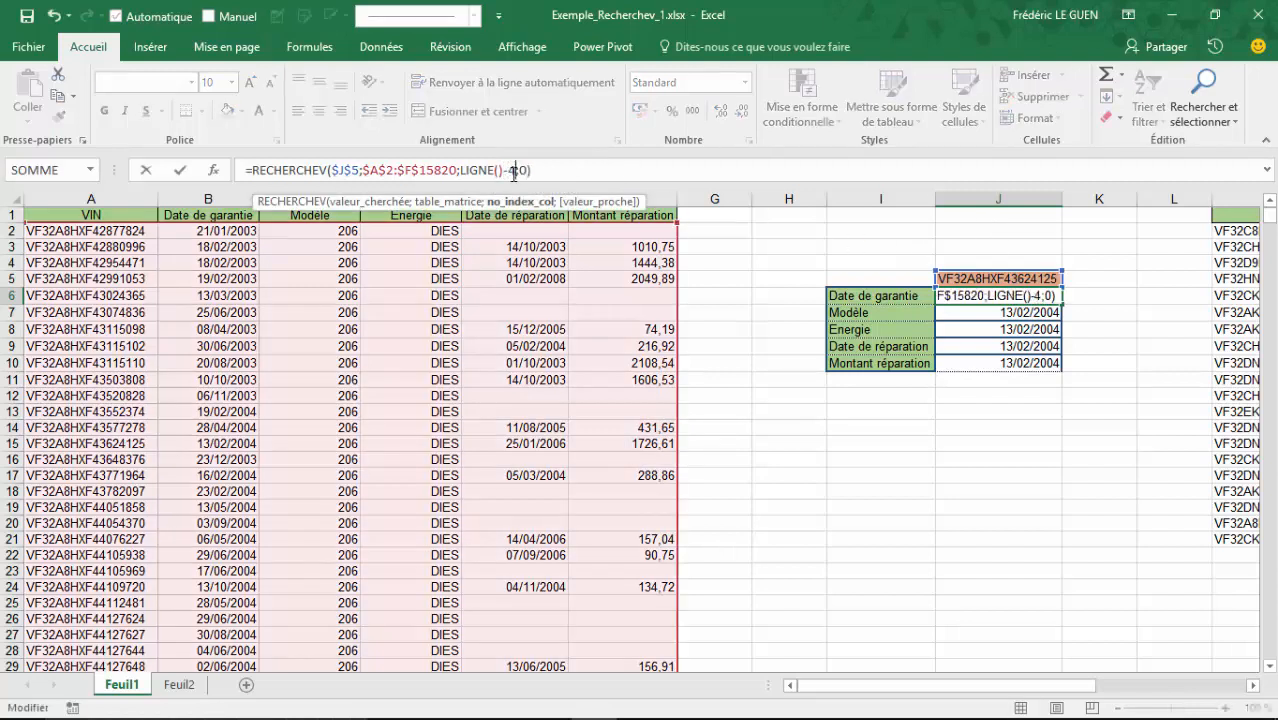
pyautogui.press('Return')
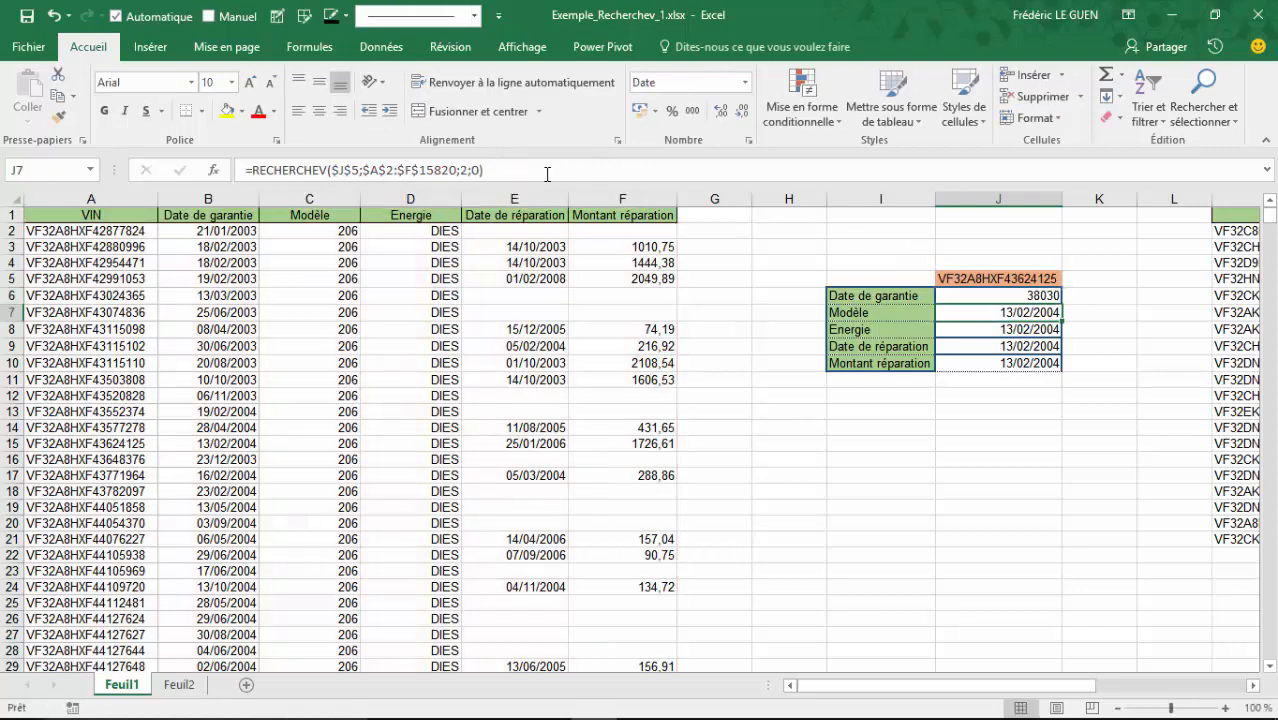
# Apply the Date courte number format to the Date de garantie result in J6.
pyautogui.click(968, 296)
pyautogui.click(744, 82)
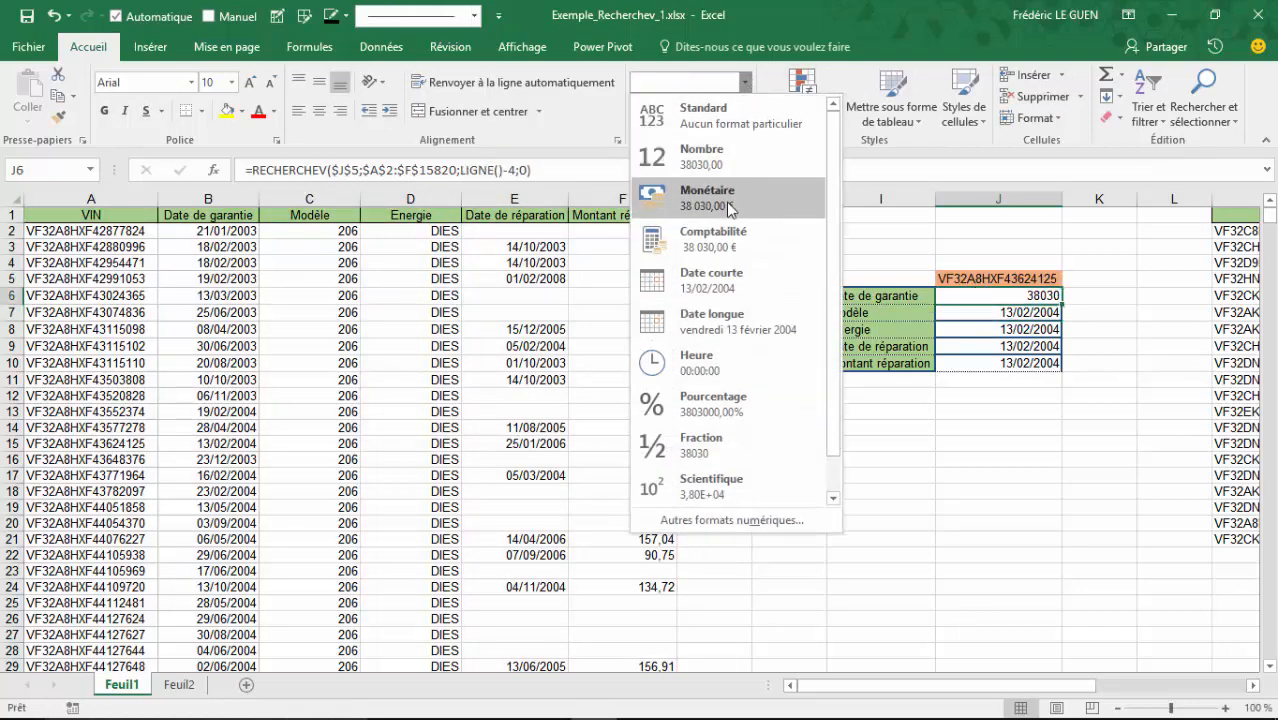
pyautogui.click(711, 276)
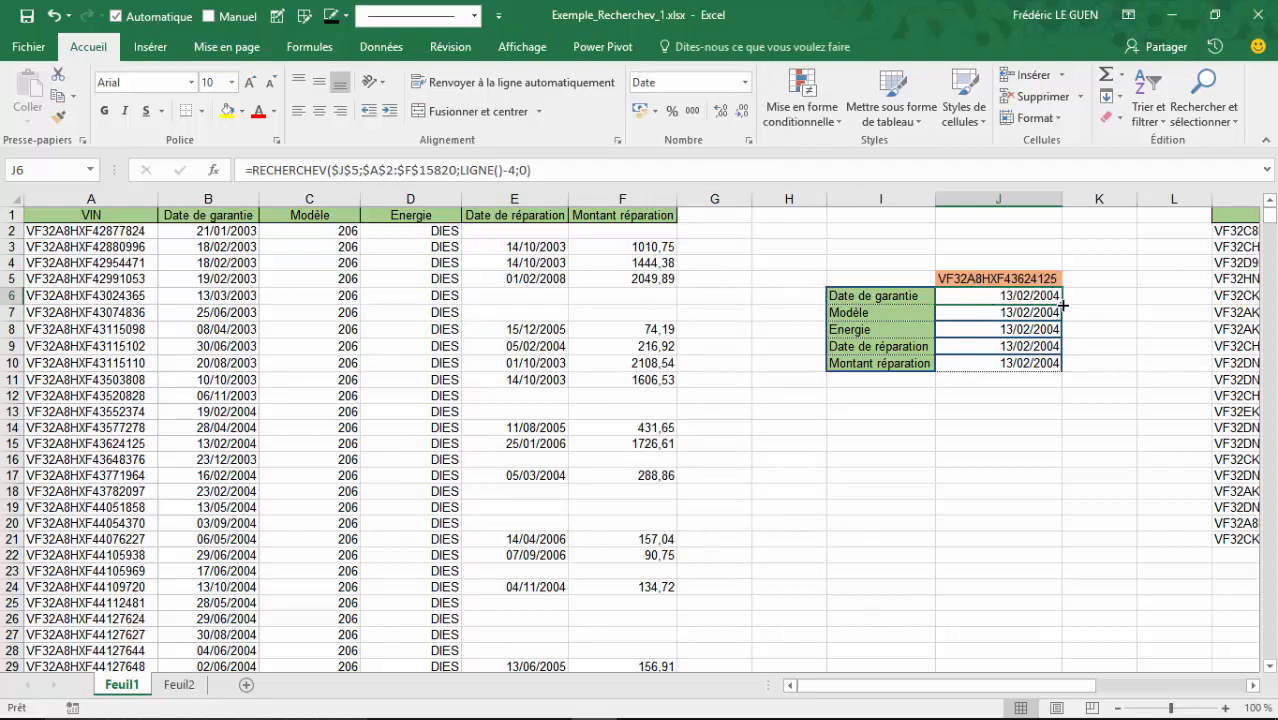
# Copy the J6 formula down to J10 and format the Montant réparation result in J10 as Standard.
pyautogui.moveTo(1062, 304); pyautogui.dragTo(1062, 378)
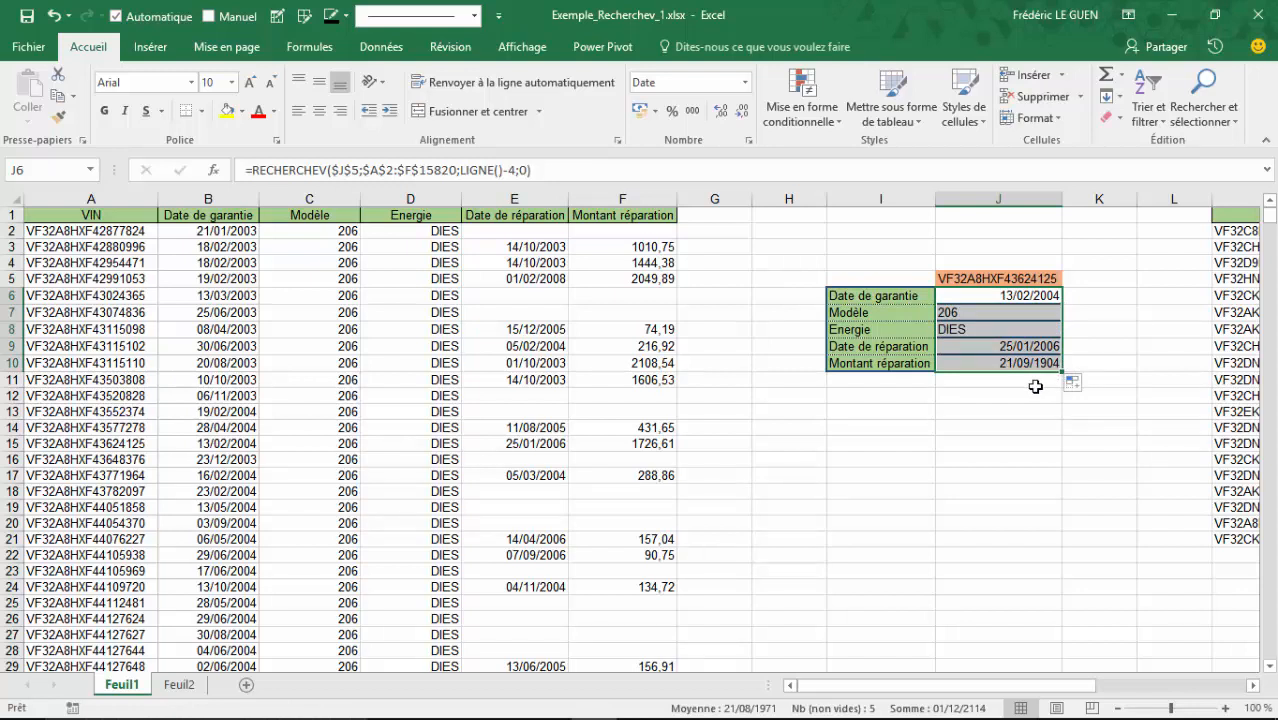
pyautogui.click(1000, 363)
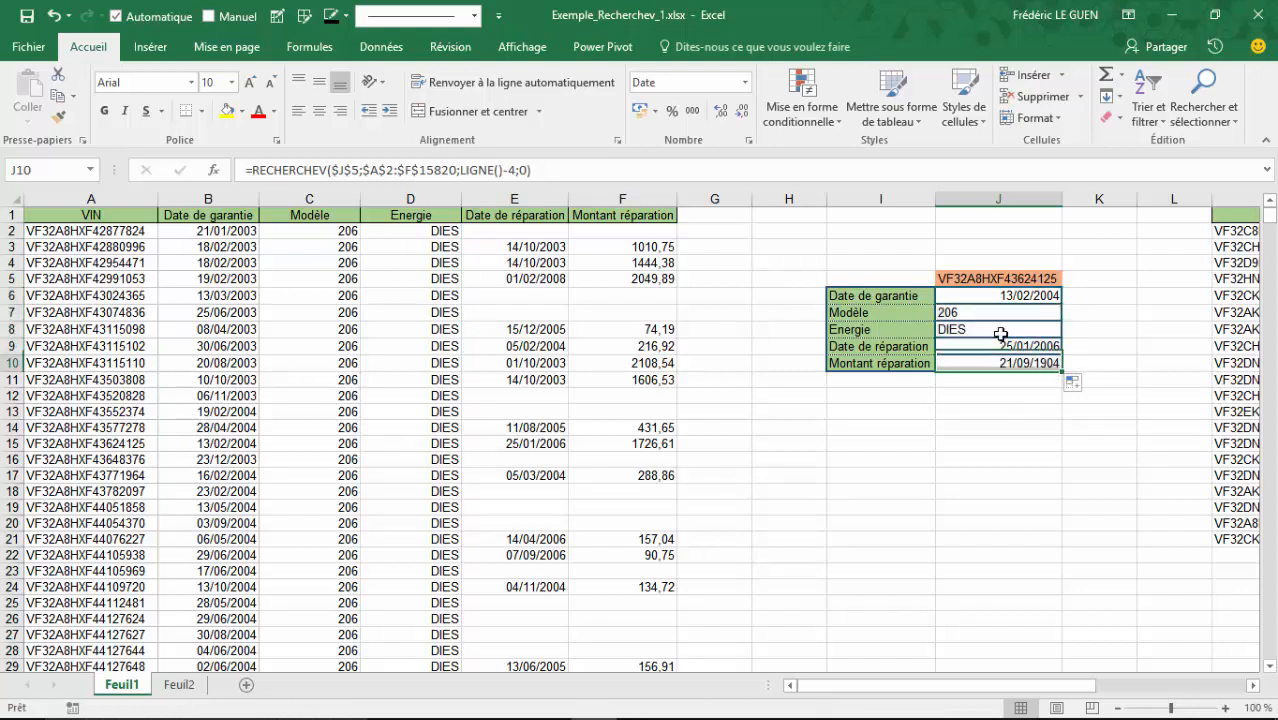
pyautogui.click(744, 82)
pyautogui.click(742, 108)
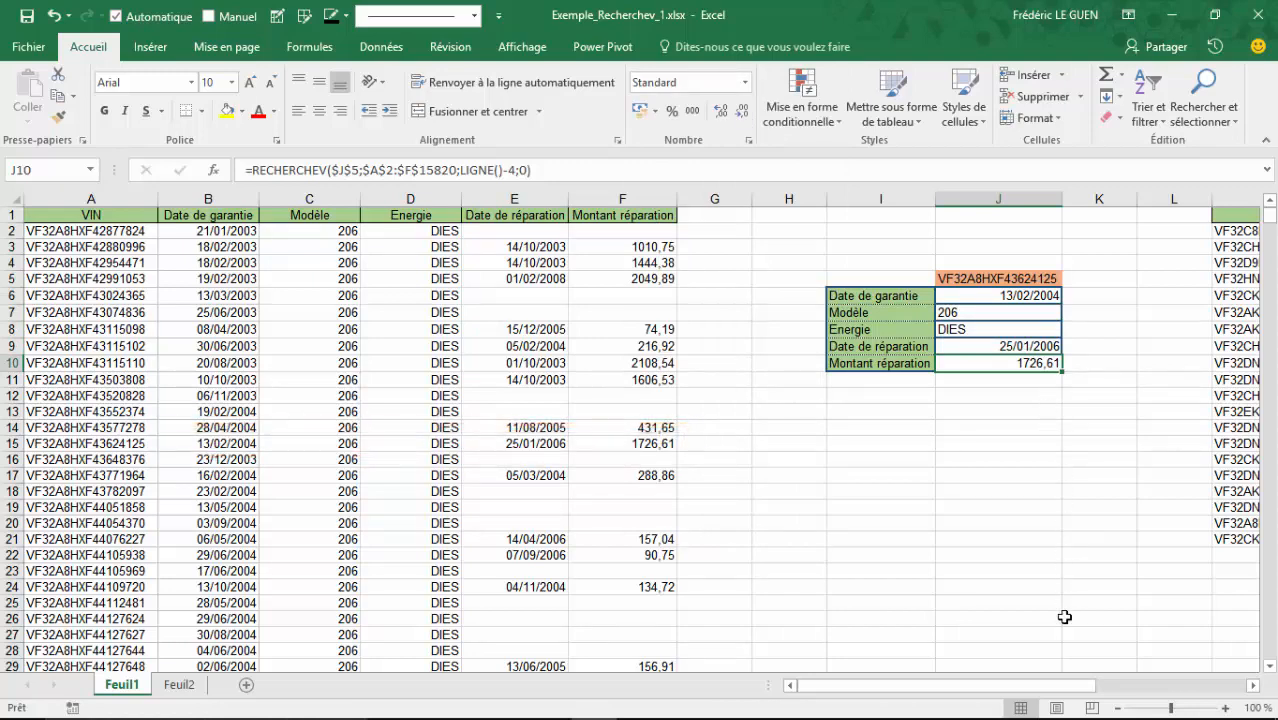
# Copy the text of the J6 formula and paste it into N2 under Date de garantie in the VIN table.
pyautogui.moveTo(1054, 686); pyautogui.dragTo(1150, 688)
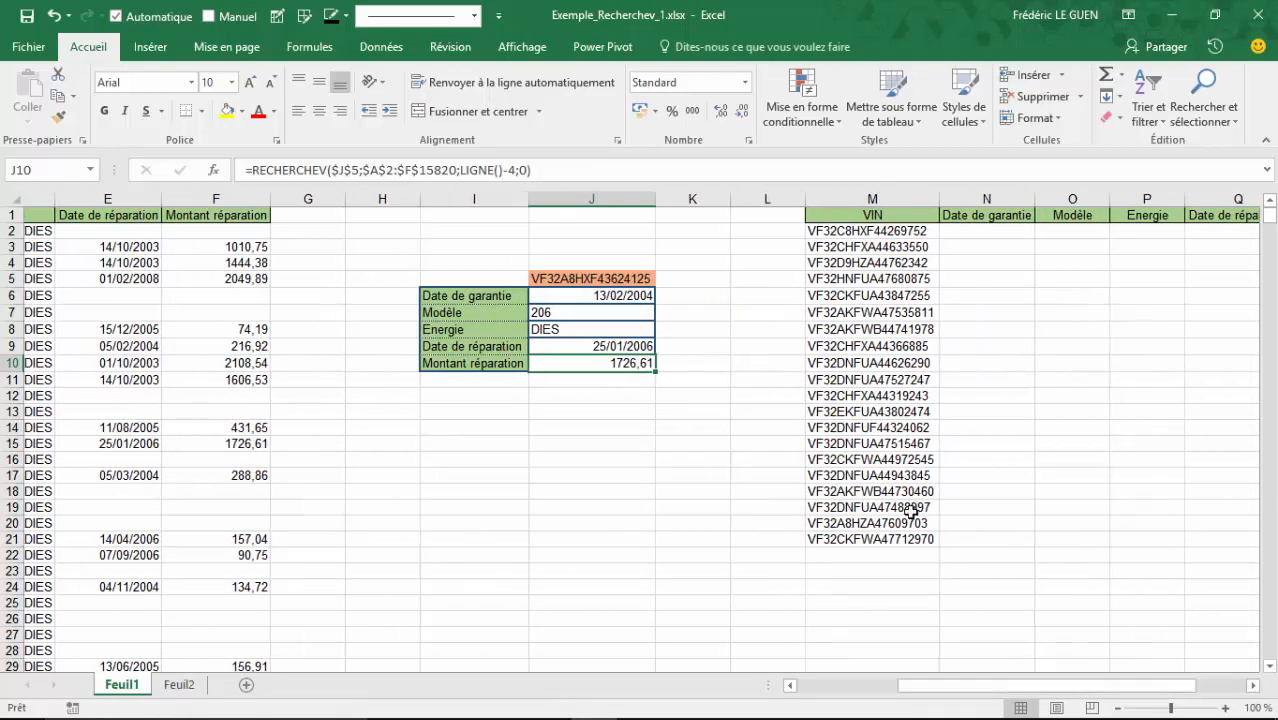
pyautogui.click(550, 296)
pyautogui.moveTo(533, 170); pyautogui.dragTo(213, 170)
pyautogui.hotkey('ctrl', 'c')
pyautogui.press('Escape')
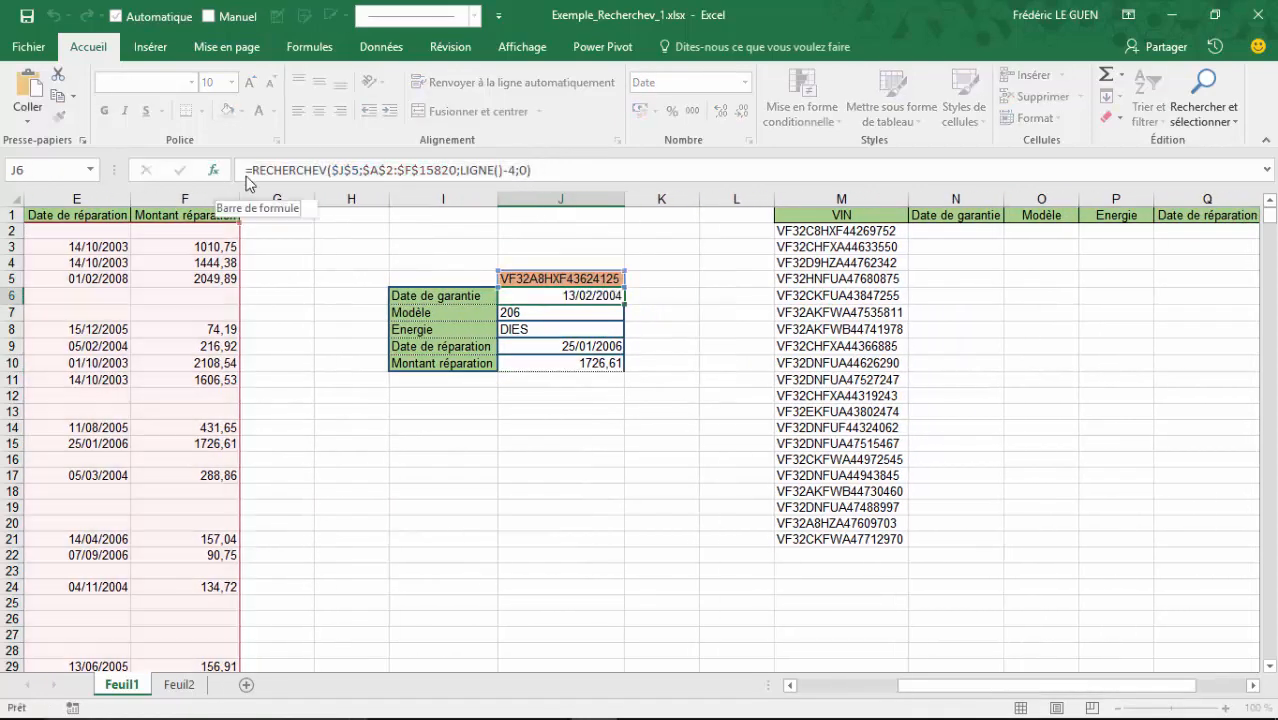
pyautogui.click(968, 231)
pyautogui.click(856, 171)
pyautogui.hotkey('ctrl', 'v')
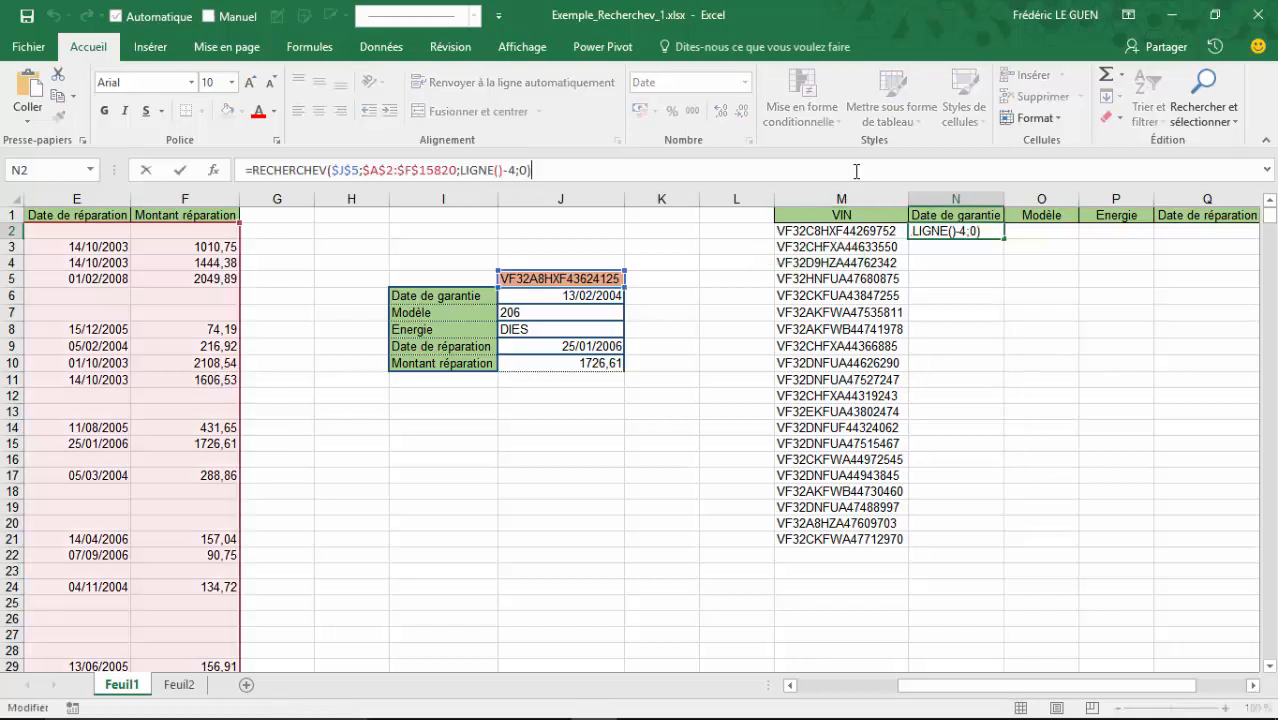
pyautogui.hotkey('ctrl', 'Return')
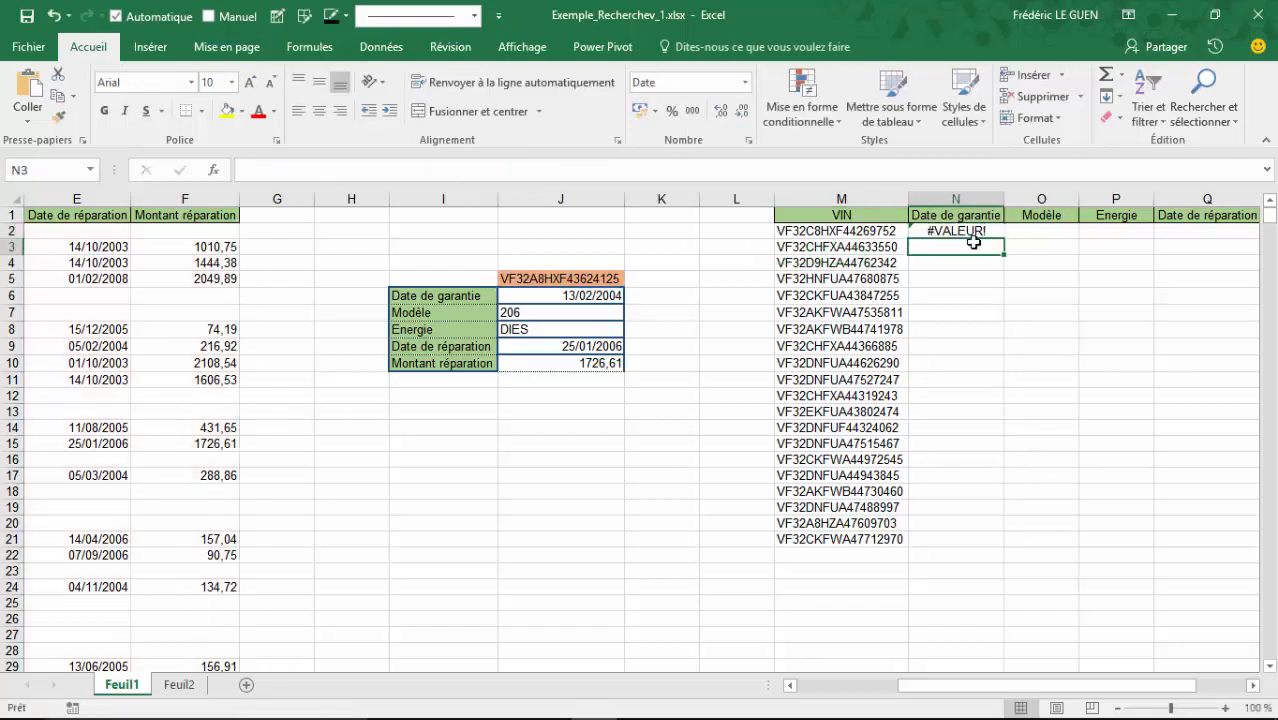
# Replace the lookup value $J$5 in the N2 formula with the mixed reference $M2.
pyautogui.doubleClick(335, 170)
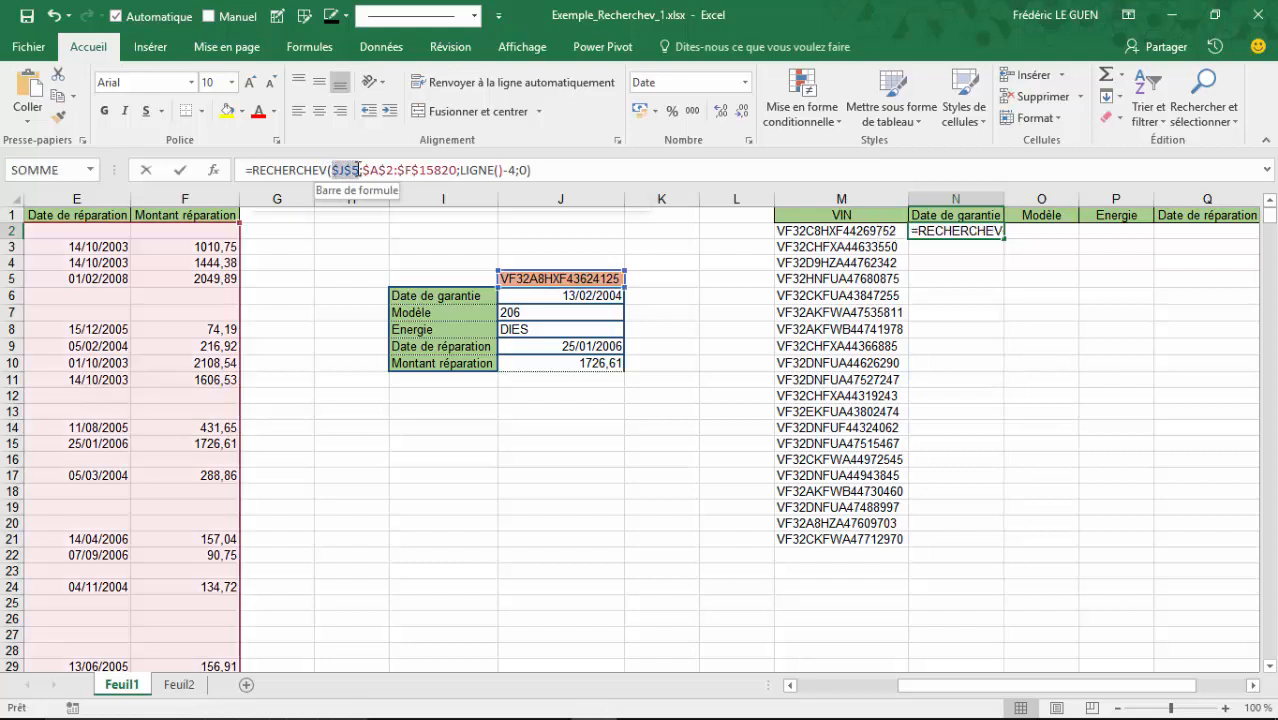
pyautogui.click(850, 230)
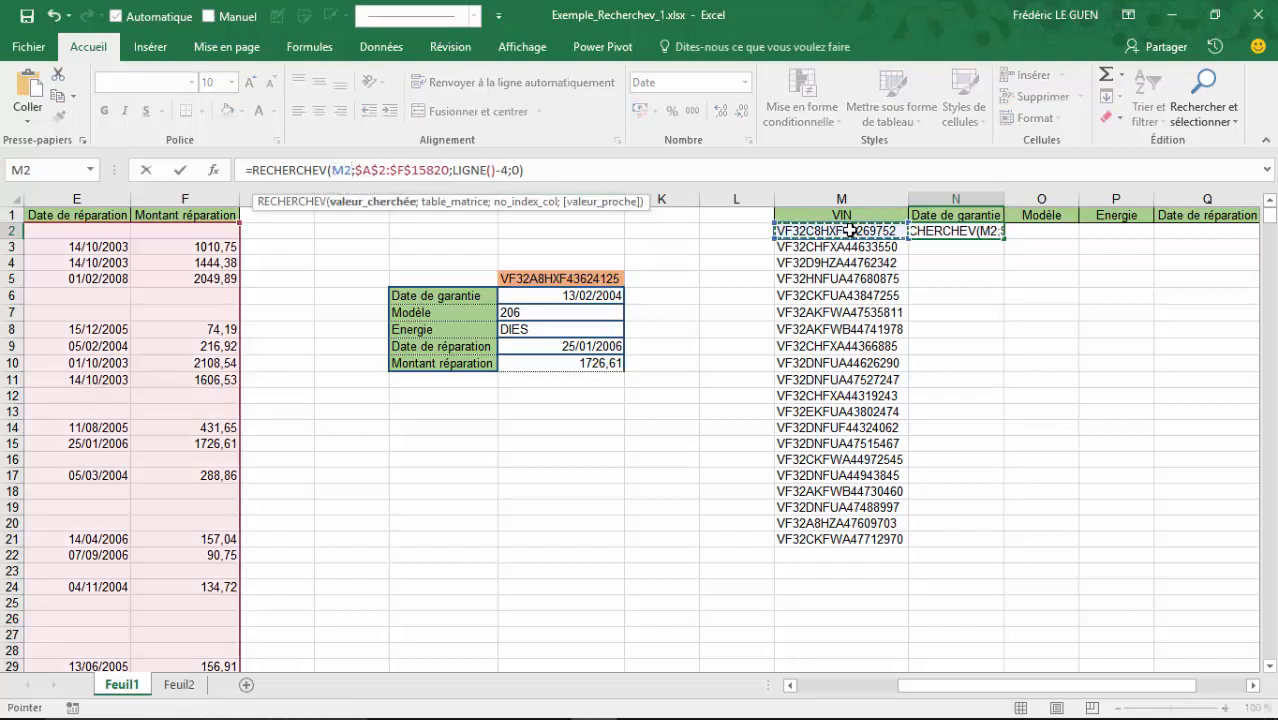
pyautogui.press('F4')
pyautogui.press('F4')
pyautogui.press('F4')
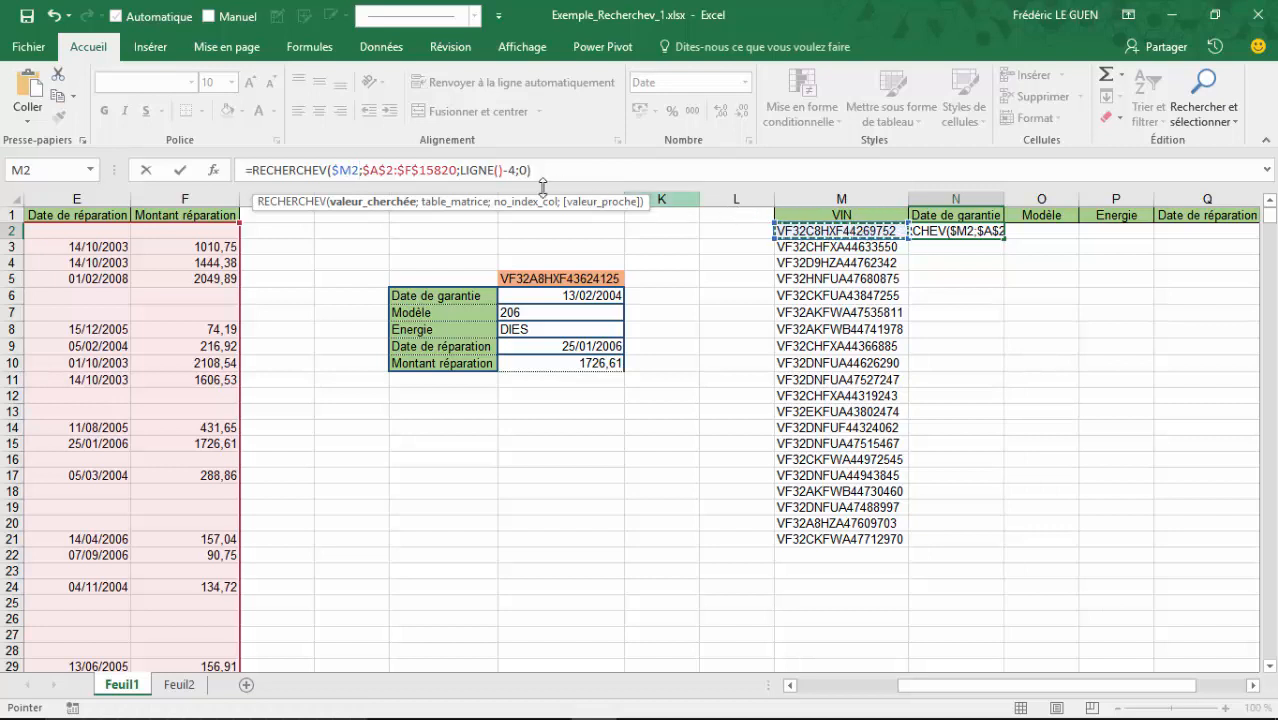
pyautogui.press('Return')
# Replace LIGNE()-4 in the N2 formula with COLONNE() as the column index.
pyautogui.click(930, 232)
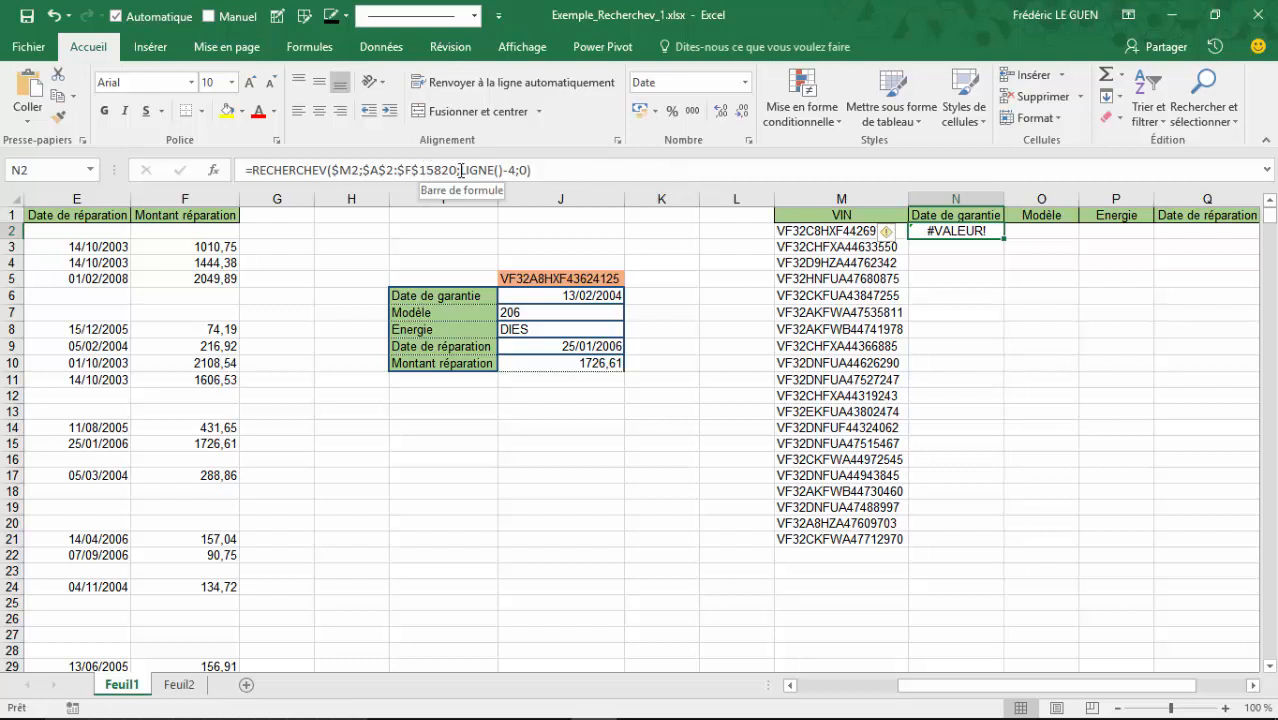
pyautogui.moveTo(461, 170); pyautogui.dragTo(516, 170)
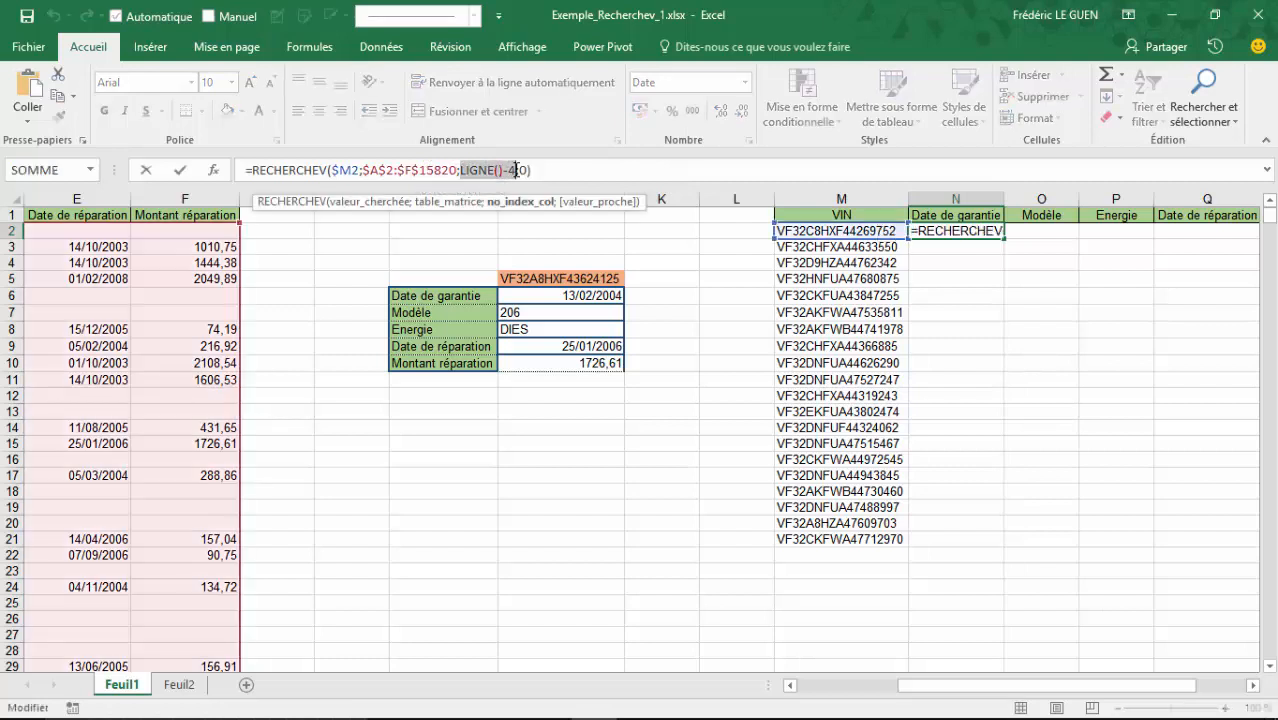
pyautogui.write('col')
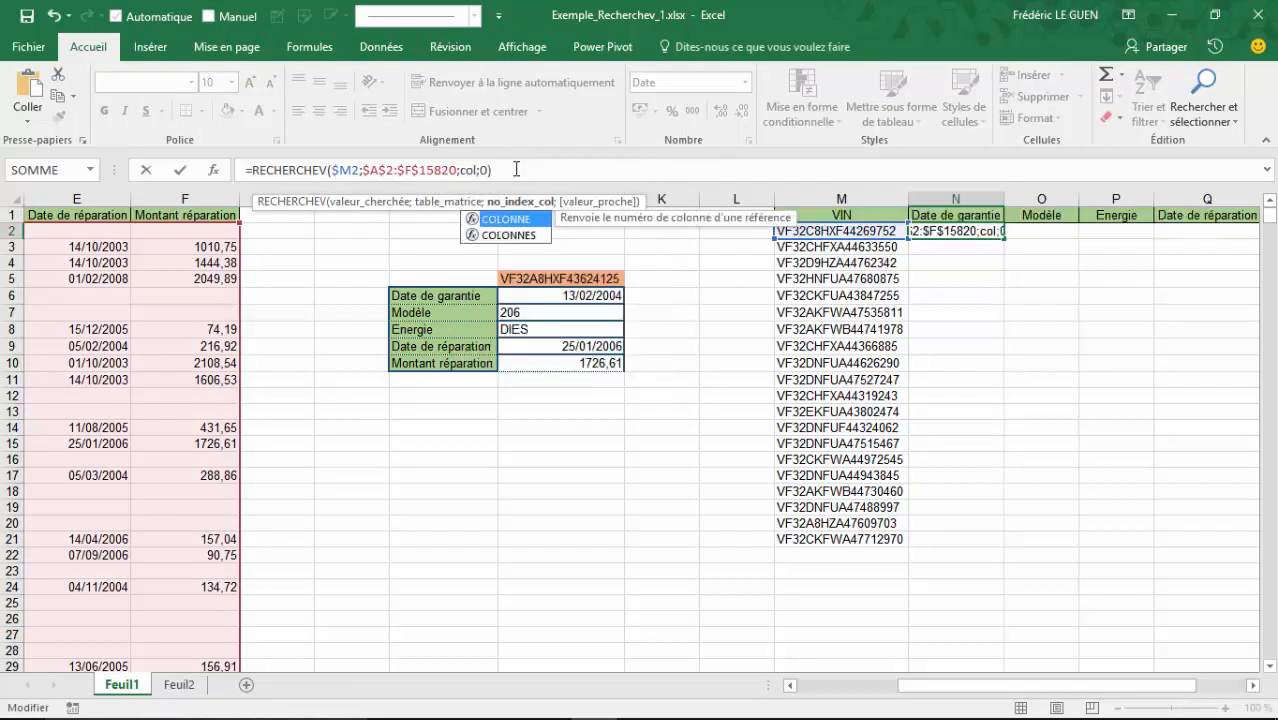
pyautogui.press('Tab')
pyautogui.write(')')
pyautogui.press('Return')
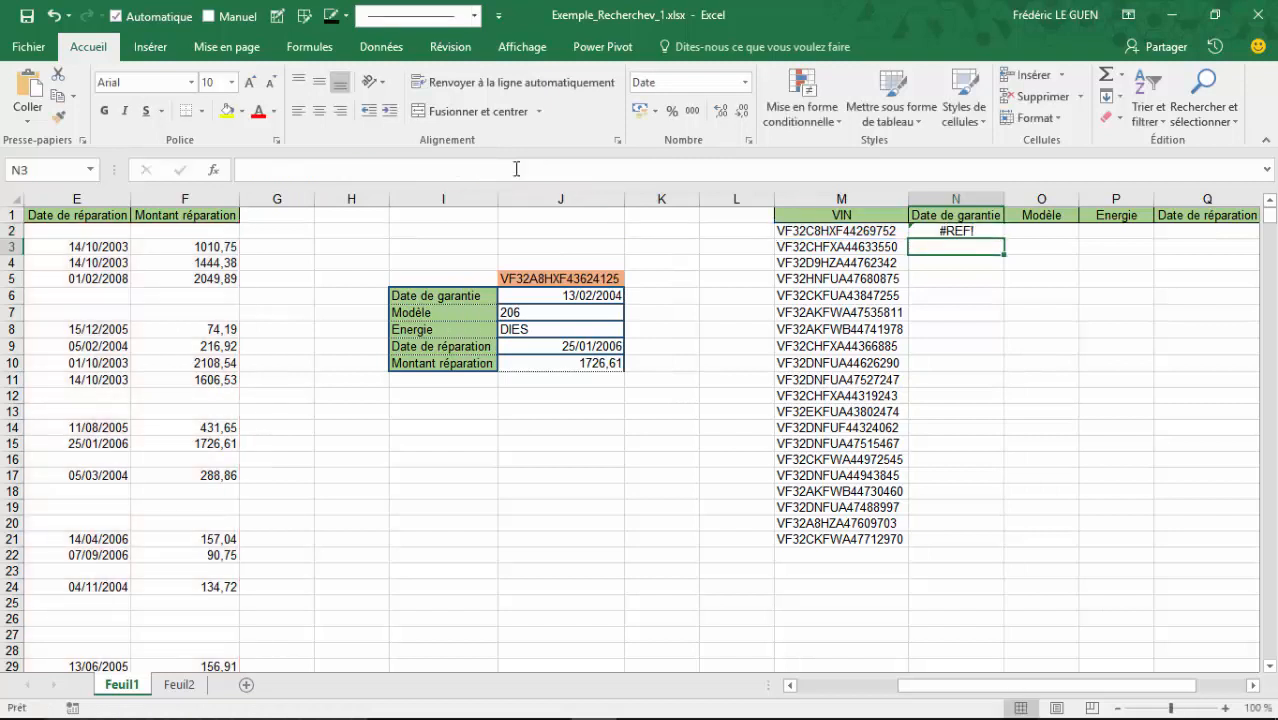
# Evaluate only the COLONNE() argument inside the N2 formula and discard the evaluation.
pyautogui.press('Up')
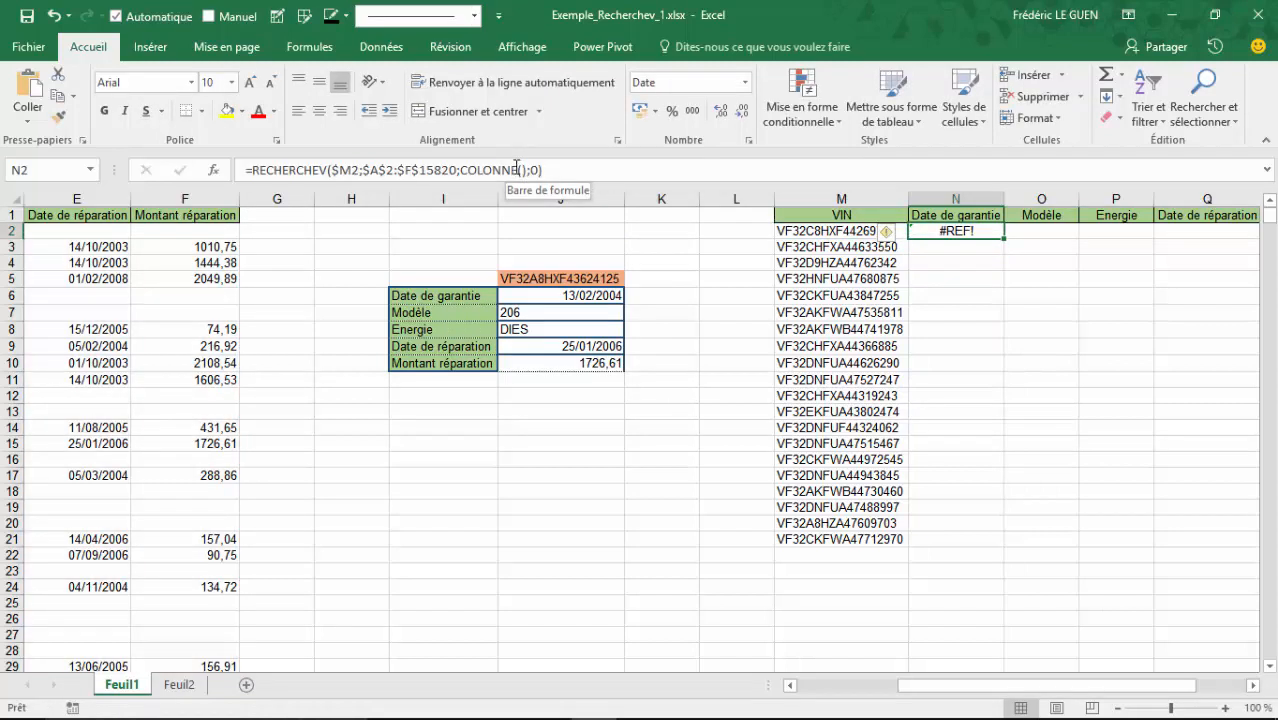
pyautogui.moveTo(463, 170); pyautogui.dragTo(527, 172)
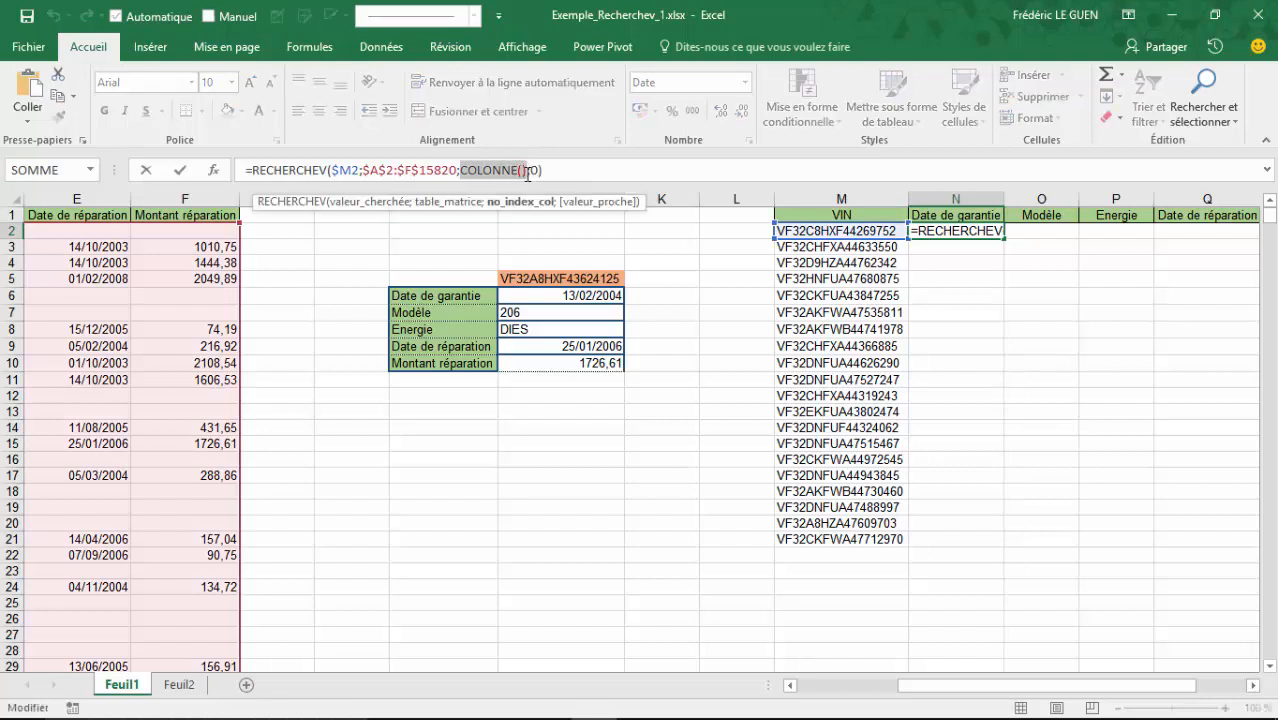
pyautogui.press('F9')
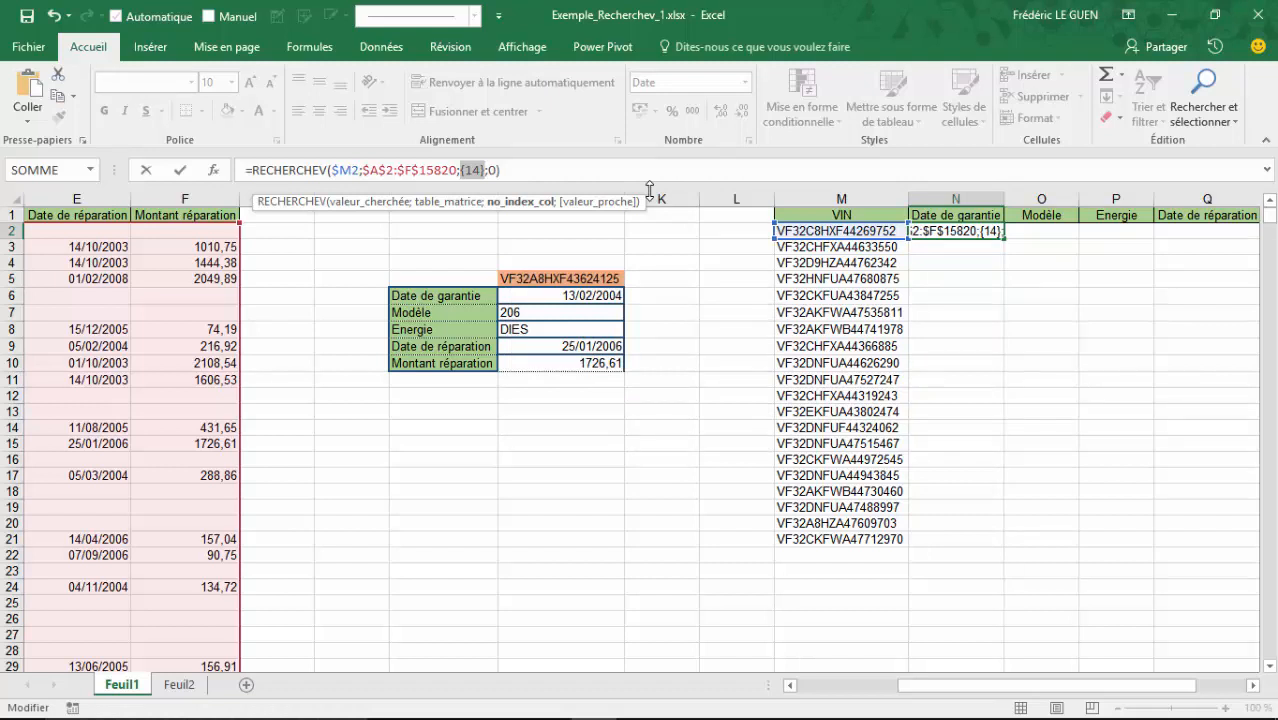
pyautogui.press('Escape')
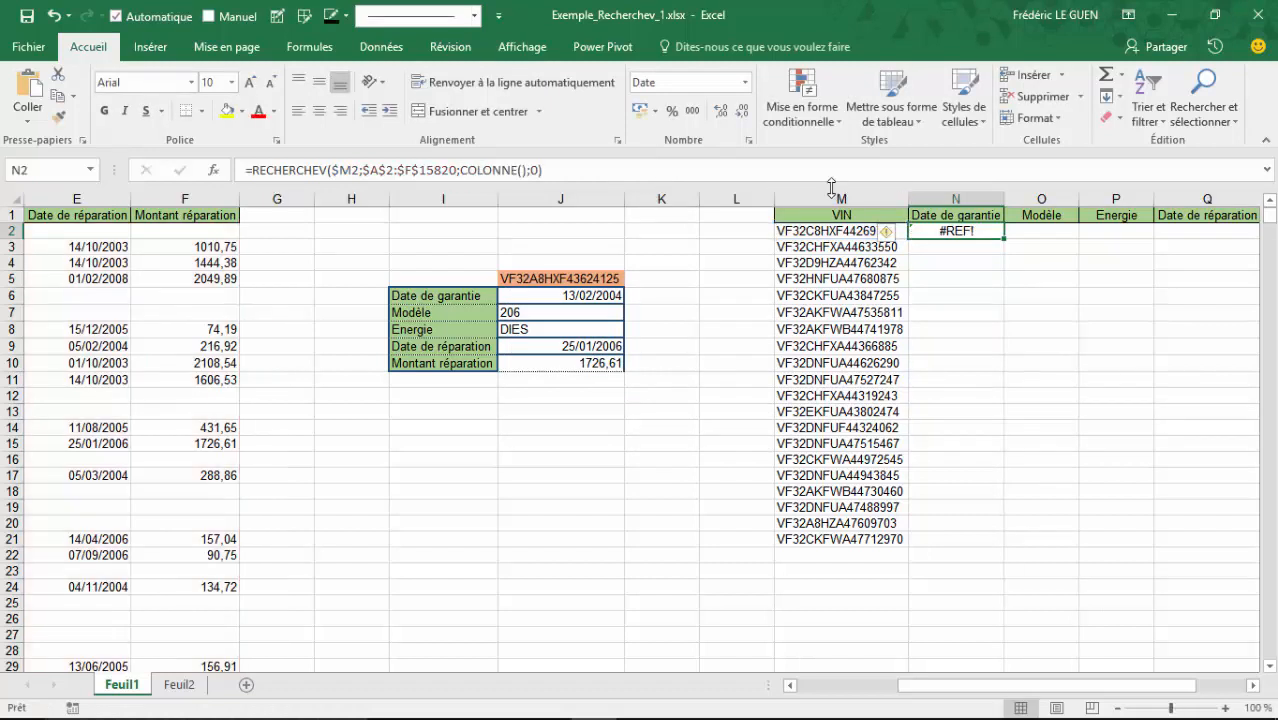
# Change the column index in the N2 formula to COLONNE()-12.
pyautogui.click(537, 170)
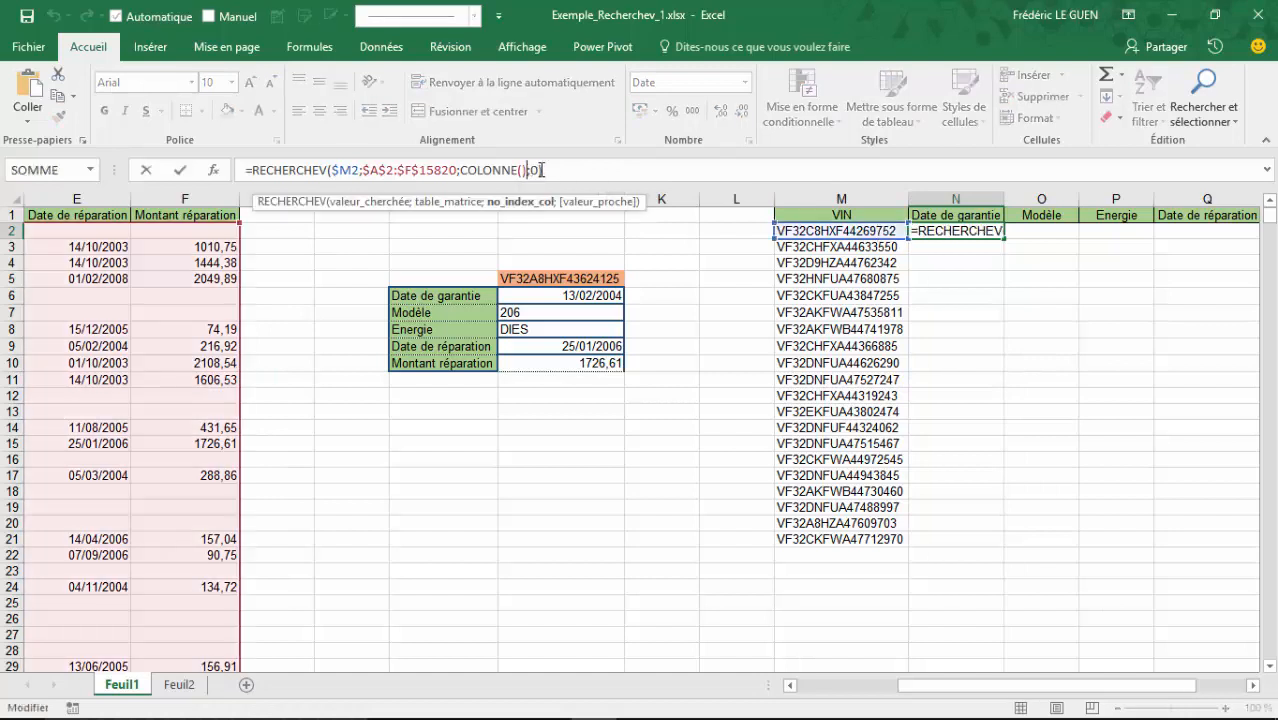
pyautogui.write('-12')
pyautogui.press('Return')
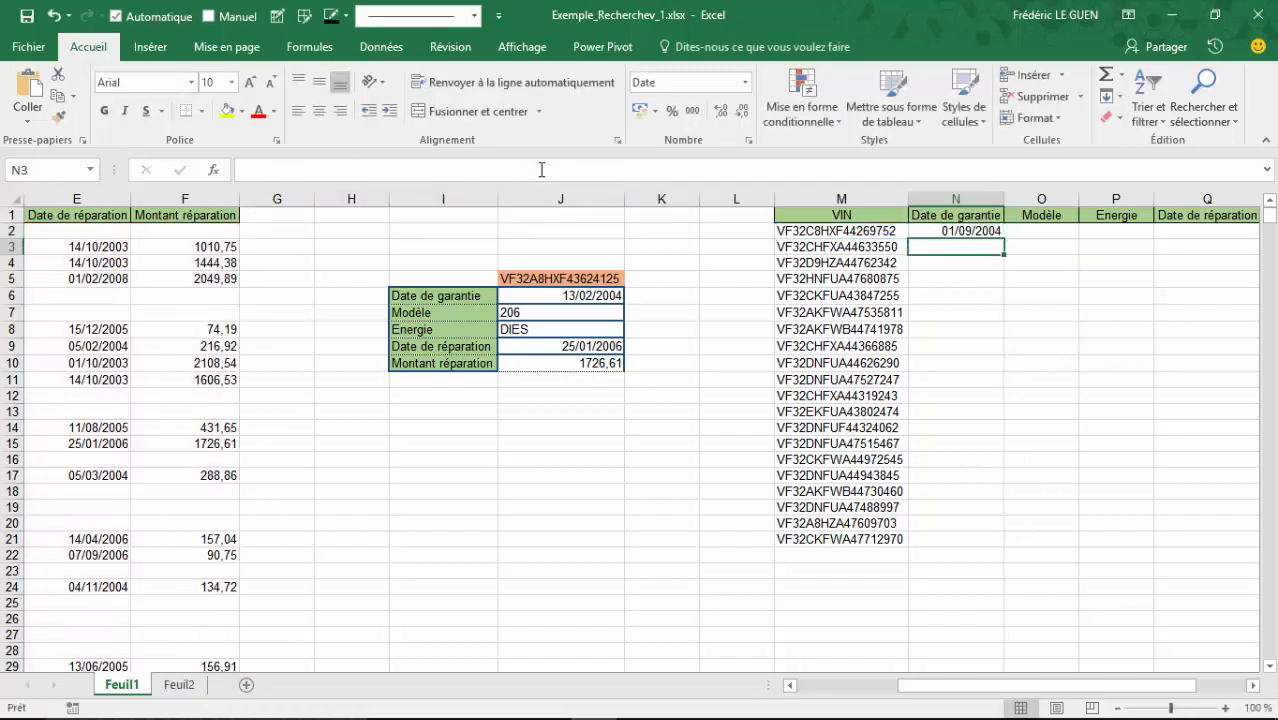
# Copy the N2 formula down to row 21 and across to the Montant réparation column, filling N2:R21.
pyautogui.press('Up')
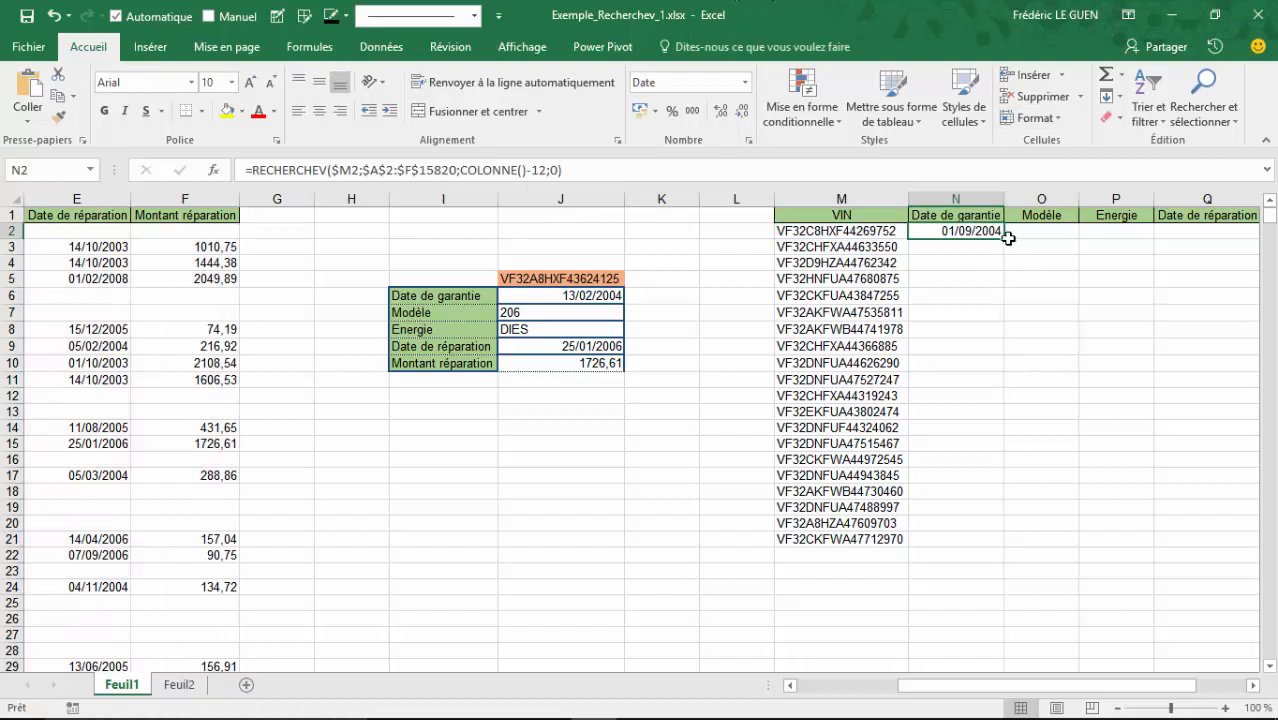
pyautogui.moveTo(1003, 238); pyautogui.dragTo(993, 547)
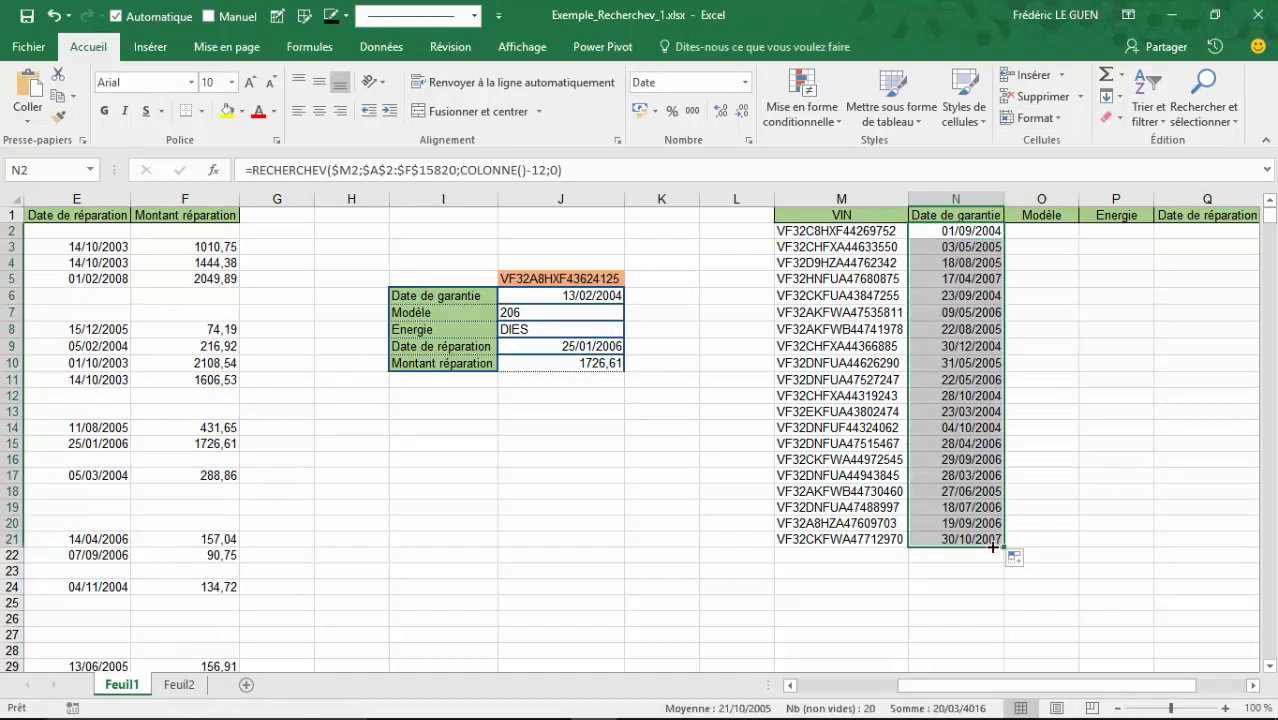
pyautogui.moveTo(1006, 548); pyautogui.dragTo(1195, 545)
pyautogui.moveTo(1167, 545); pyautogui.dragTo(1165, 548)
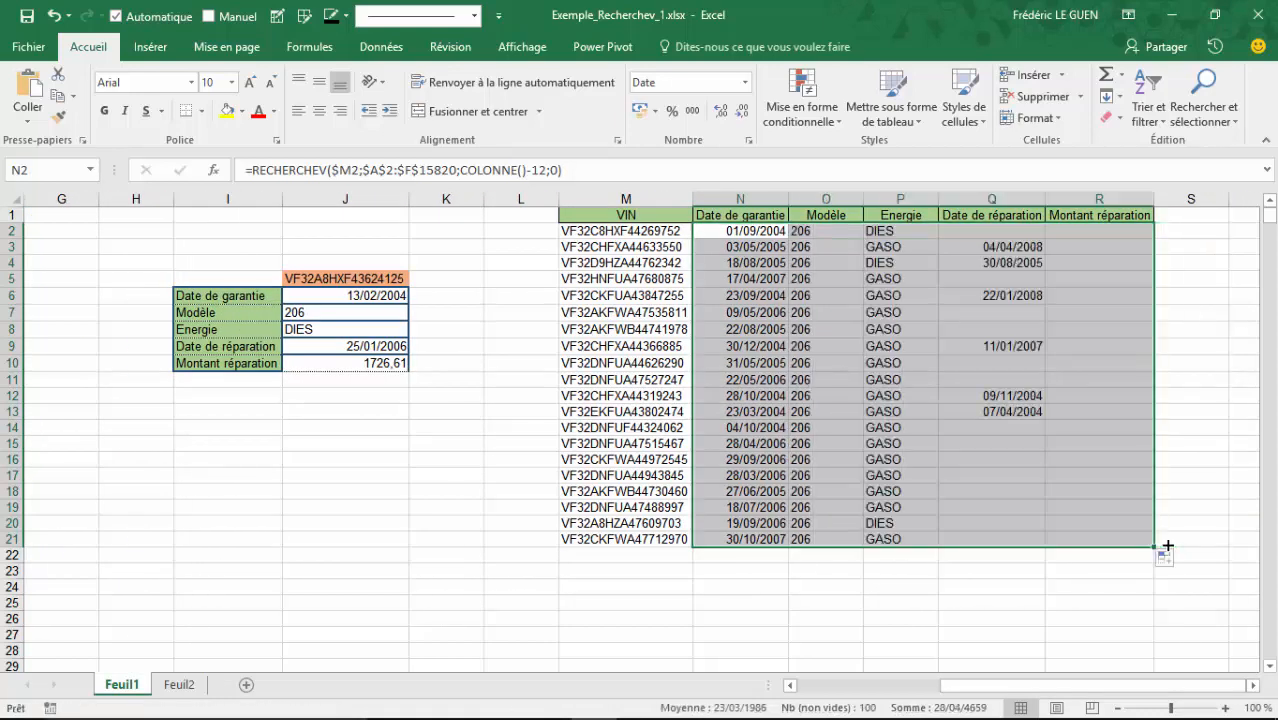
# Set the number format of the Montant réparation values in R2:R21 to Standard.
pyautogui.moveTo(1119, 228); pyautogui.dragTo(1090, 538)
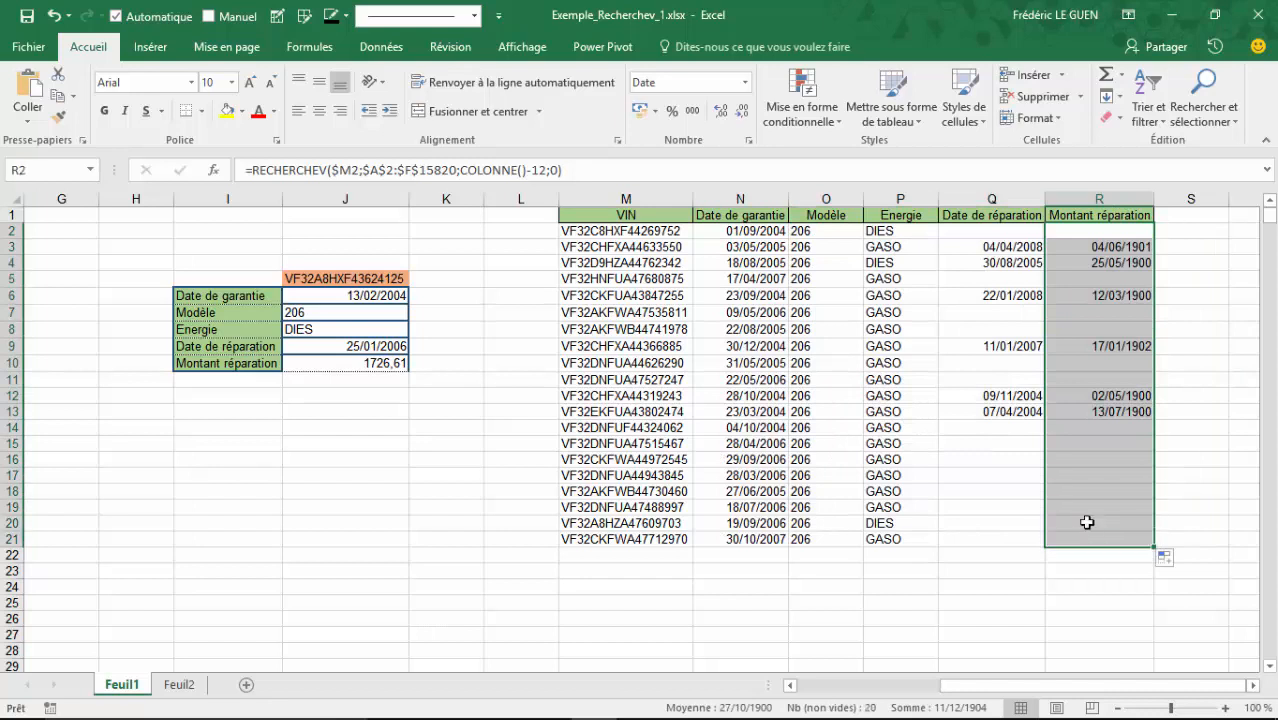
pyautogui.click(744, 82)
pyautogui.click(770, 104)
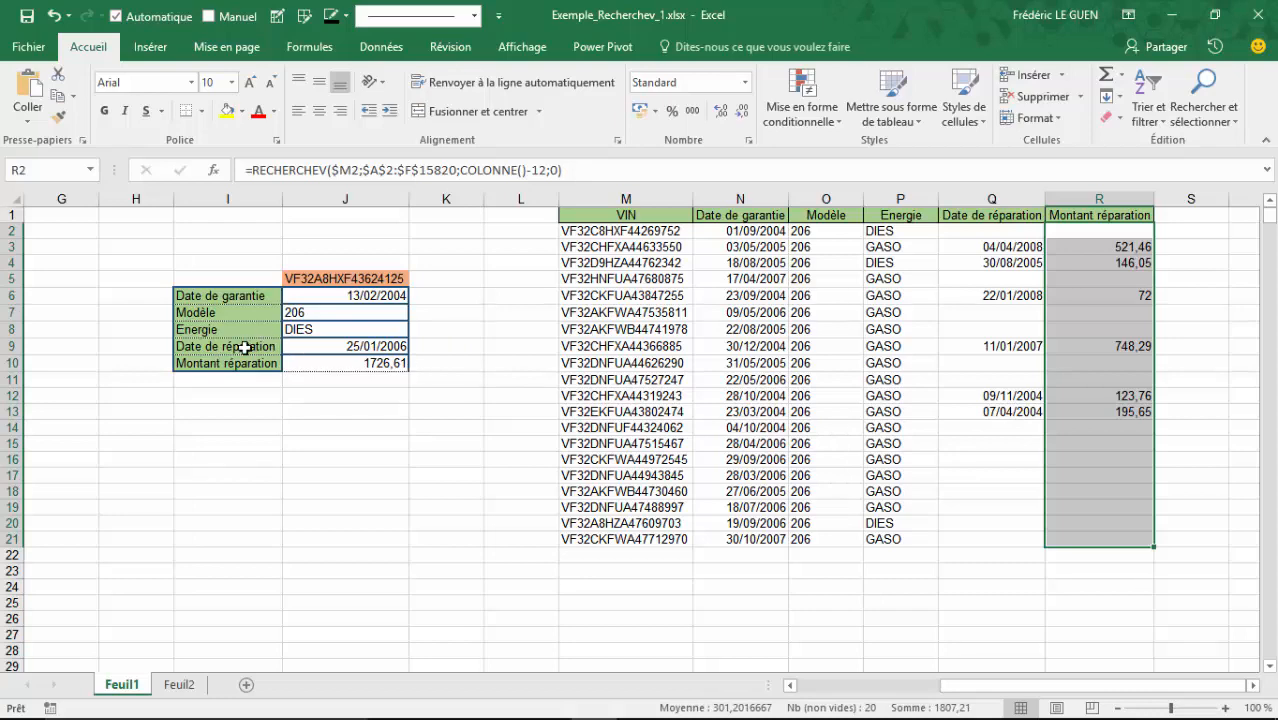
# Insert an empty column before the Modèle column in the source data table.
pyautogui.moveTo(970, 686); pyautogui.dragTo(803, 686)
pyautogui.click(340, 200)
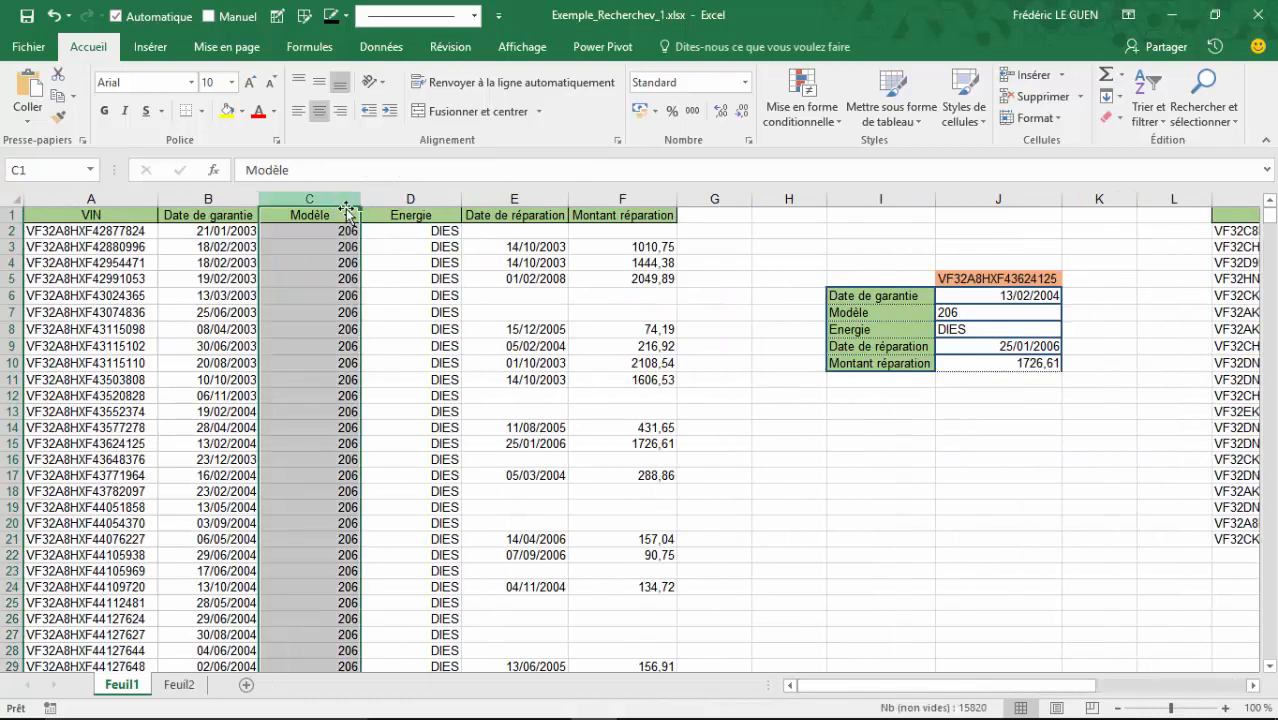
pyautogui.hotkey('ctrl', '+')
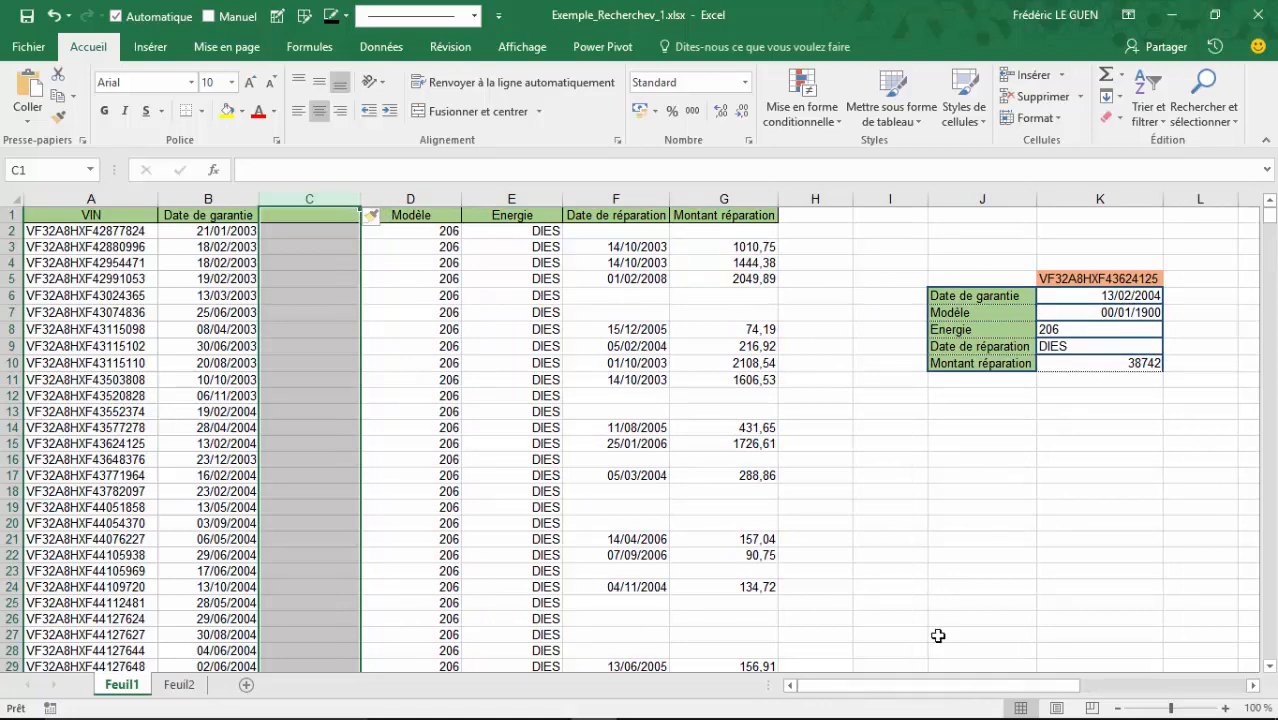
# Start an EQUIV formula in N24 with the Energie header Q1 as its Valeur_cherchée, using the function arguments dialog.
pyautogui.moveTo(903, 697); pyautogui.dragTo(1083, 697)
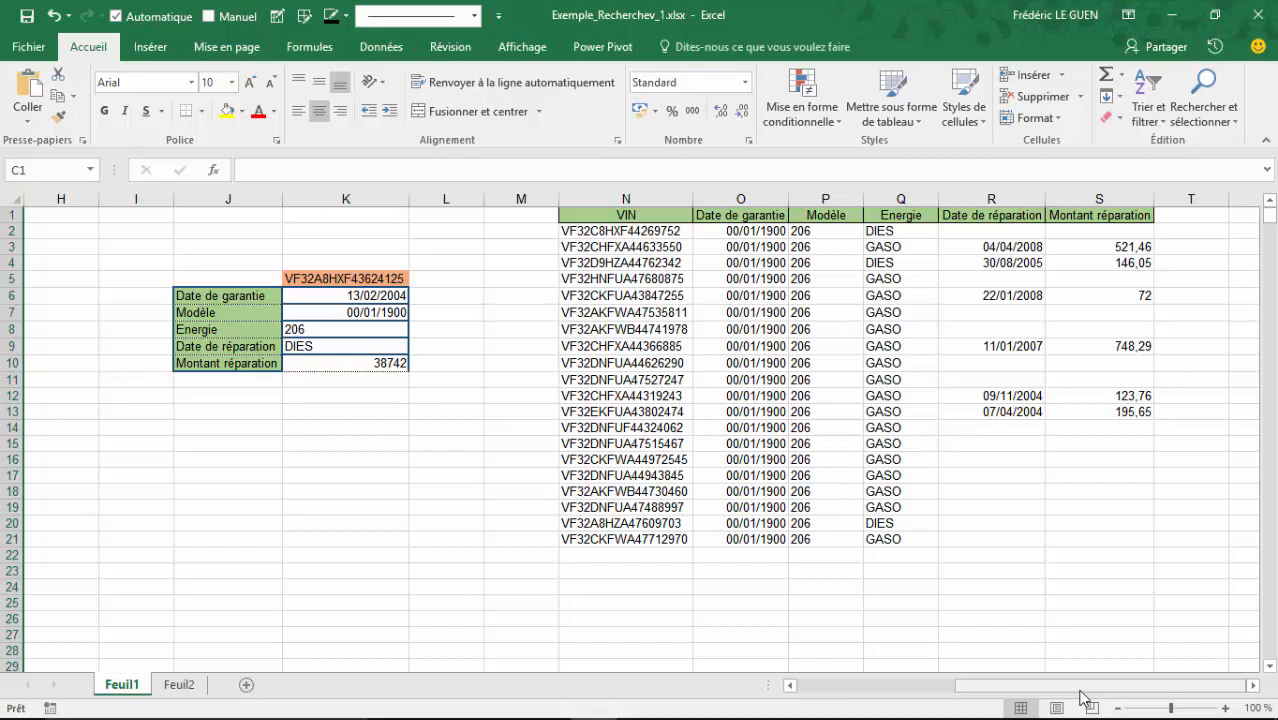
pyautogui.click(610, 587)
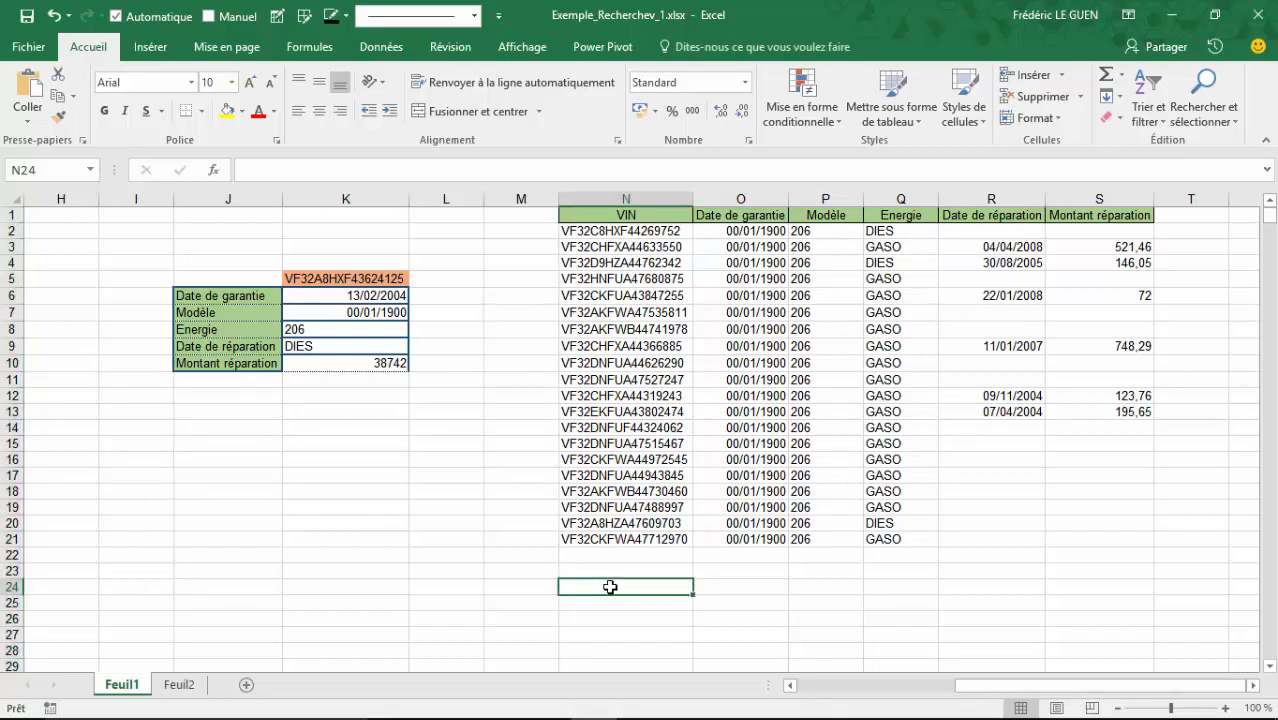
pyautogui.write('=eq')
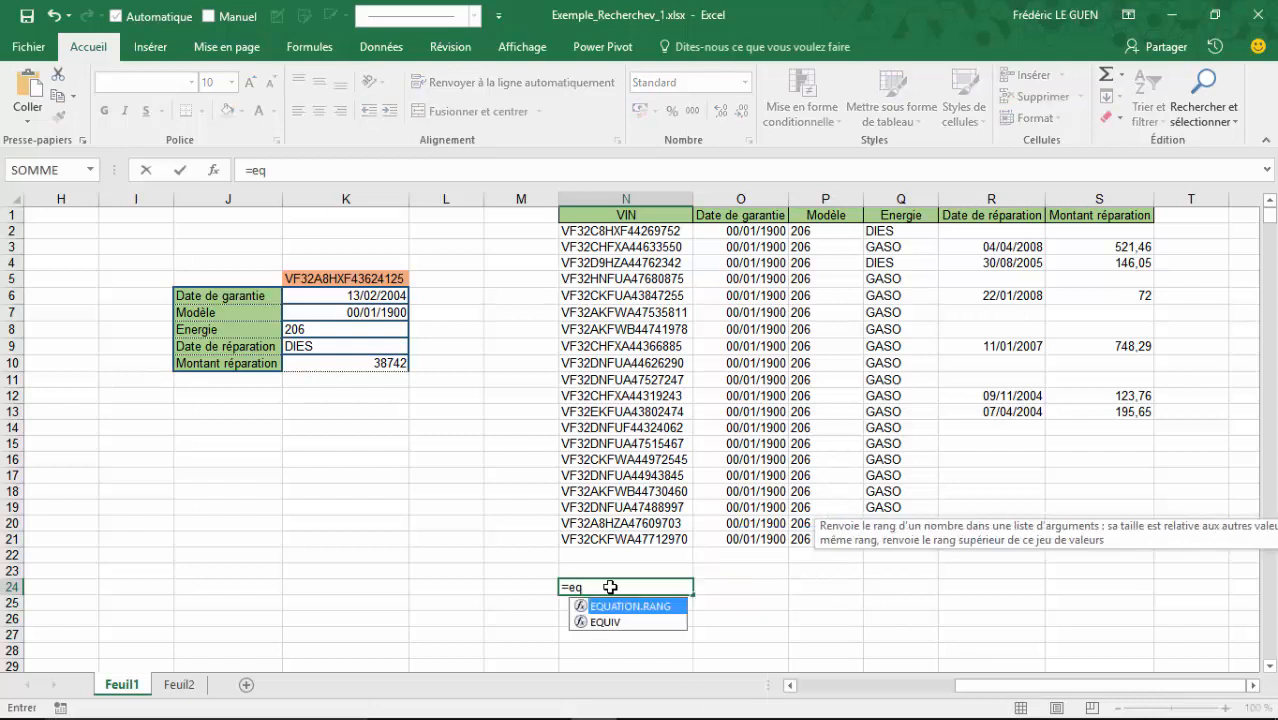
pyautogui.press('Down')
pyautogui.press('Tab')
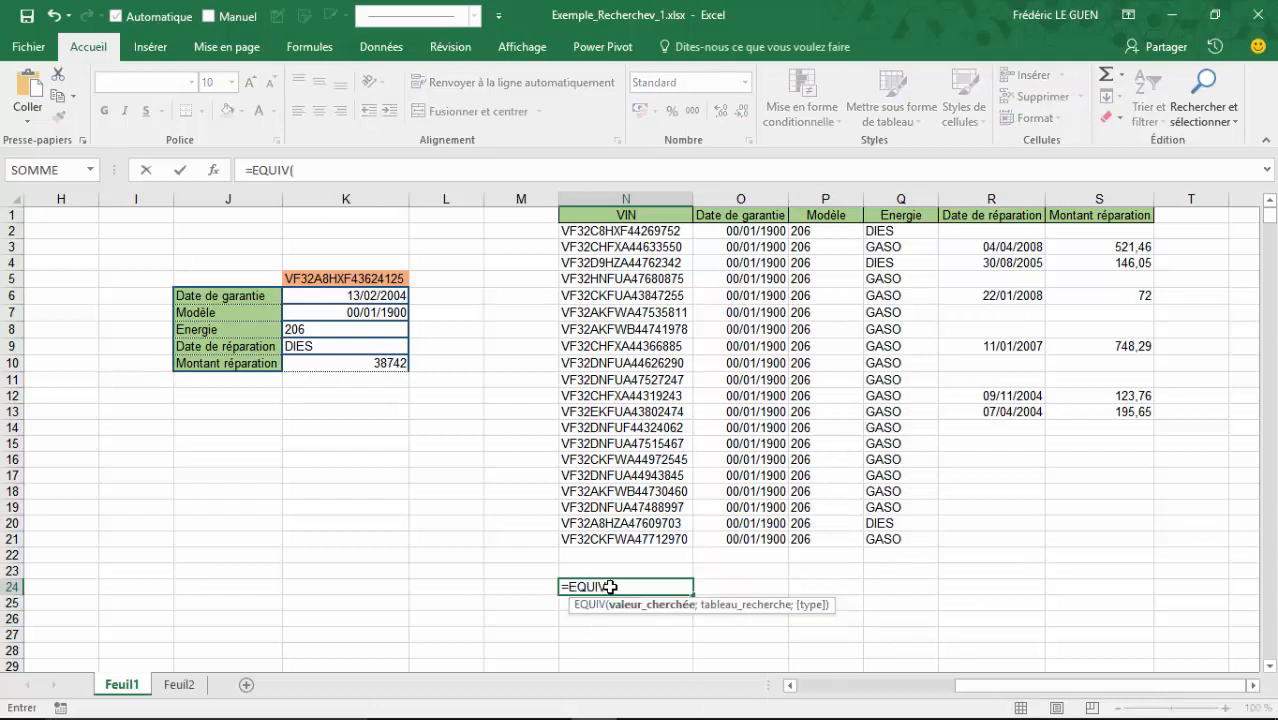
pyautogui.click(215, 172)
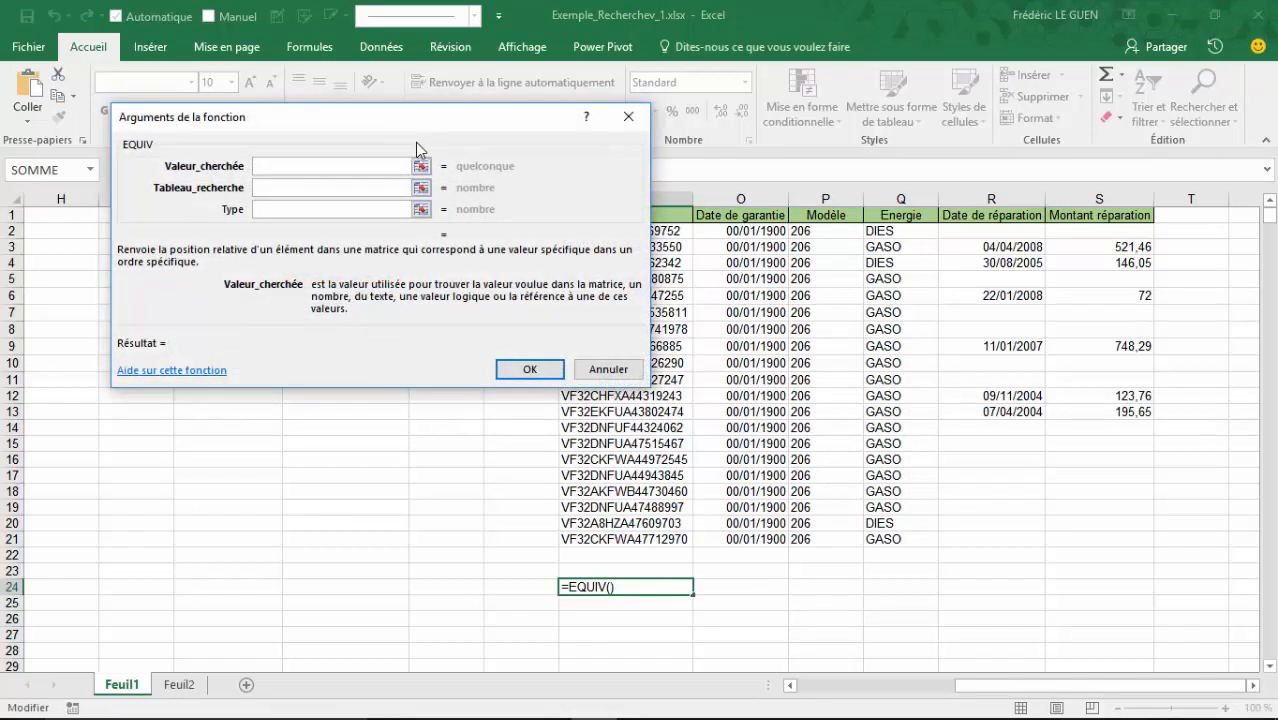
pyautogui.click(906, 217)
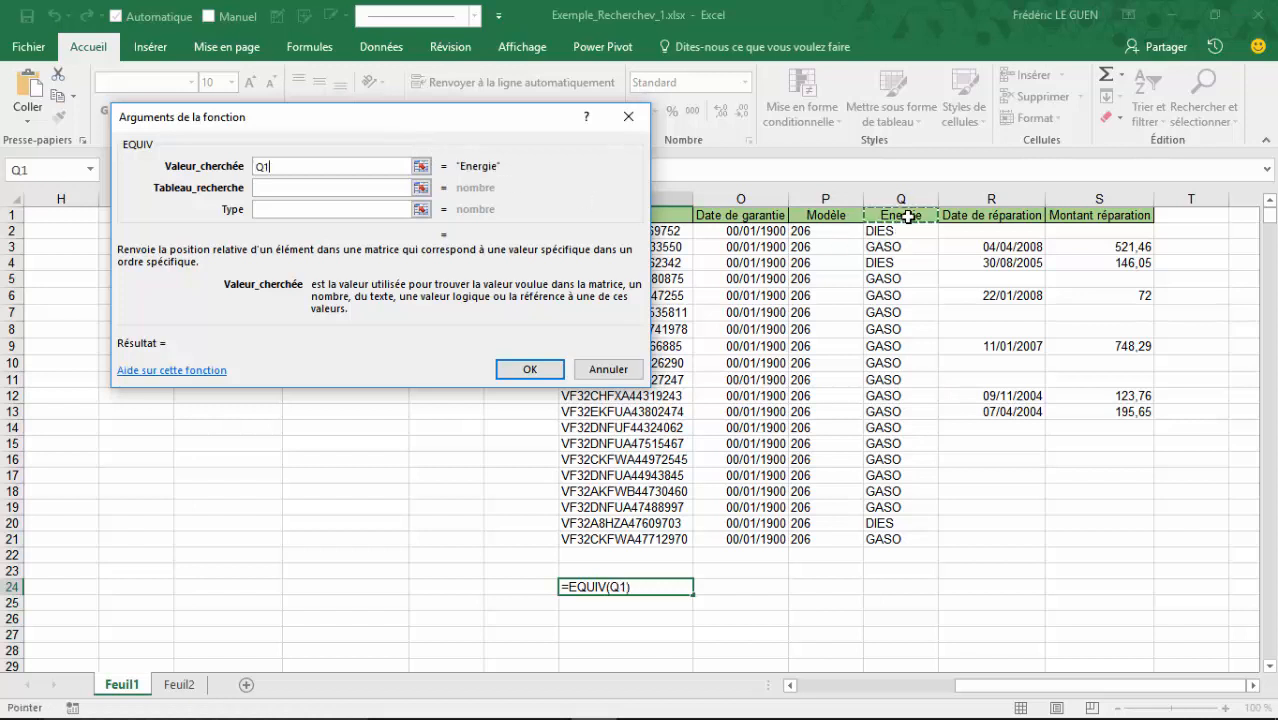
# Complete the EQUIV formula in N24 with N1:S1 as Tableau_recherche and 0 as Type.
pyautogui.click(318, 187)
pyautogui.moveTo(402, 144); pyautogui.dragTo(338, 274)
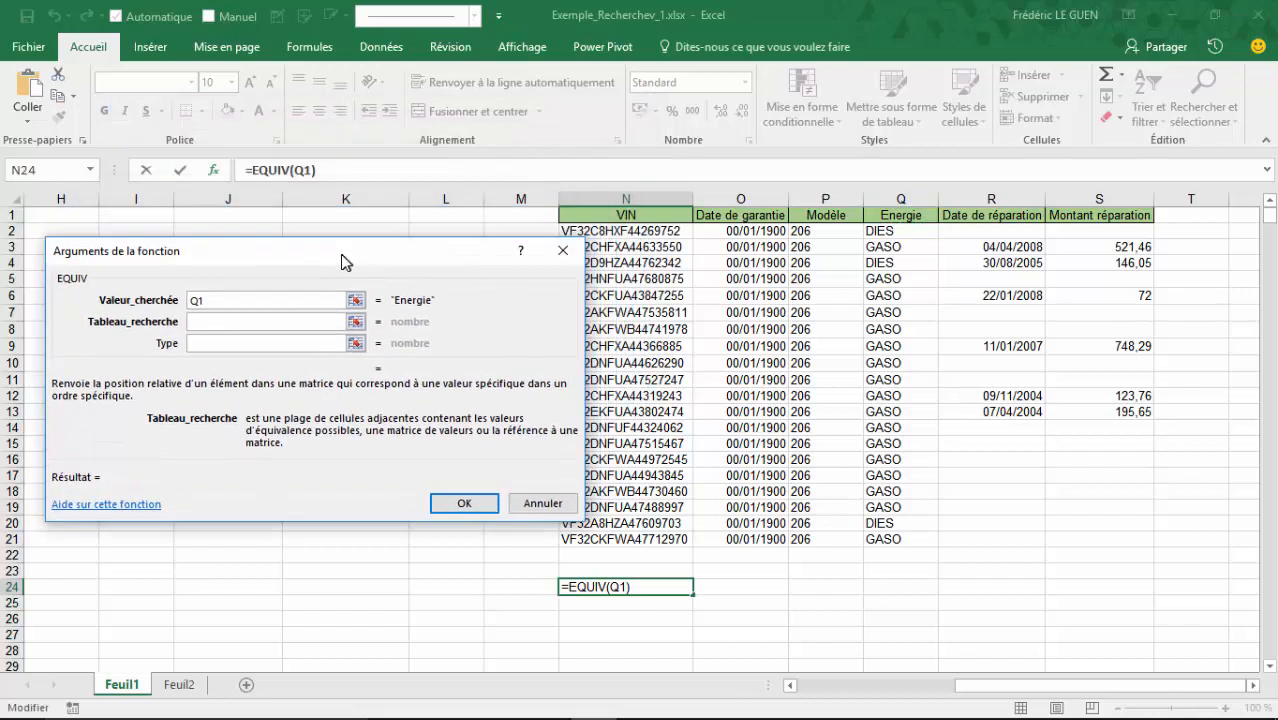
pyautogui.moveTo(578, 214); pyautogui.dragTo(1112, 217)
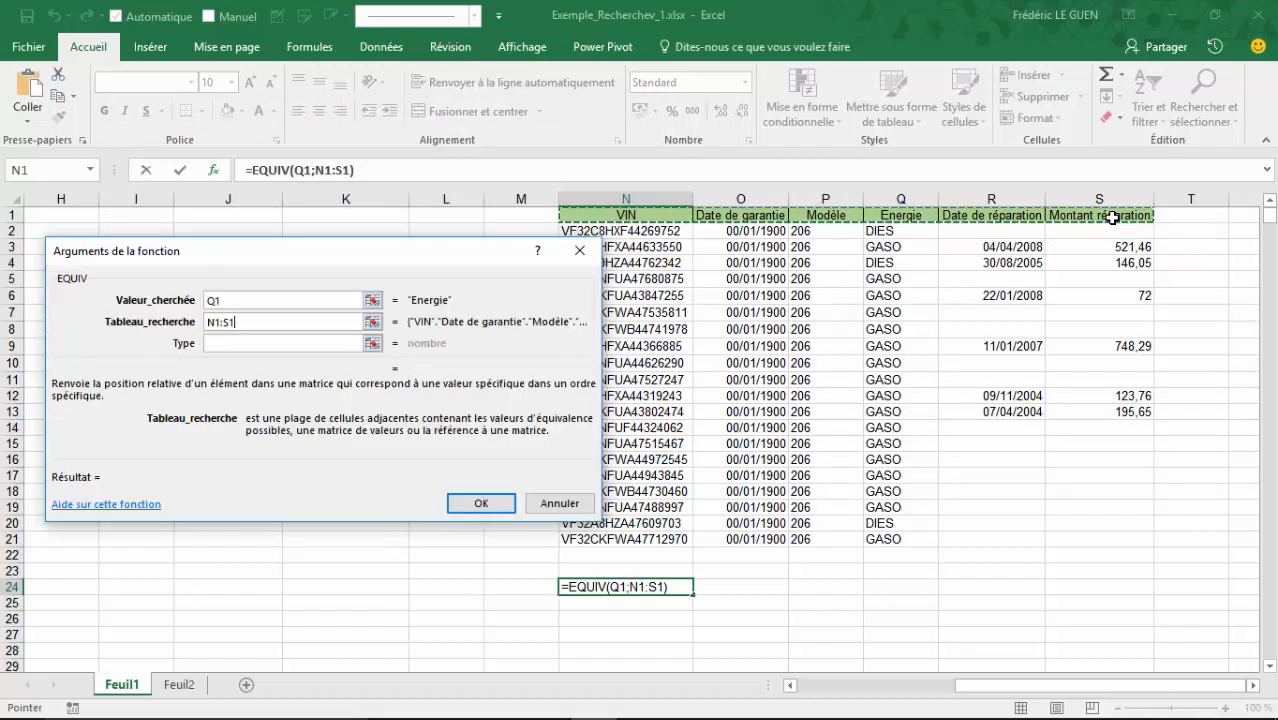
pyautogui.click(226, 343)
pyautogui.write('0')
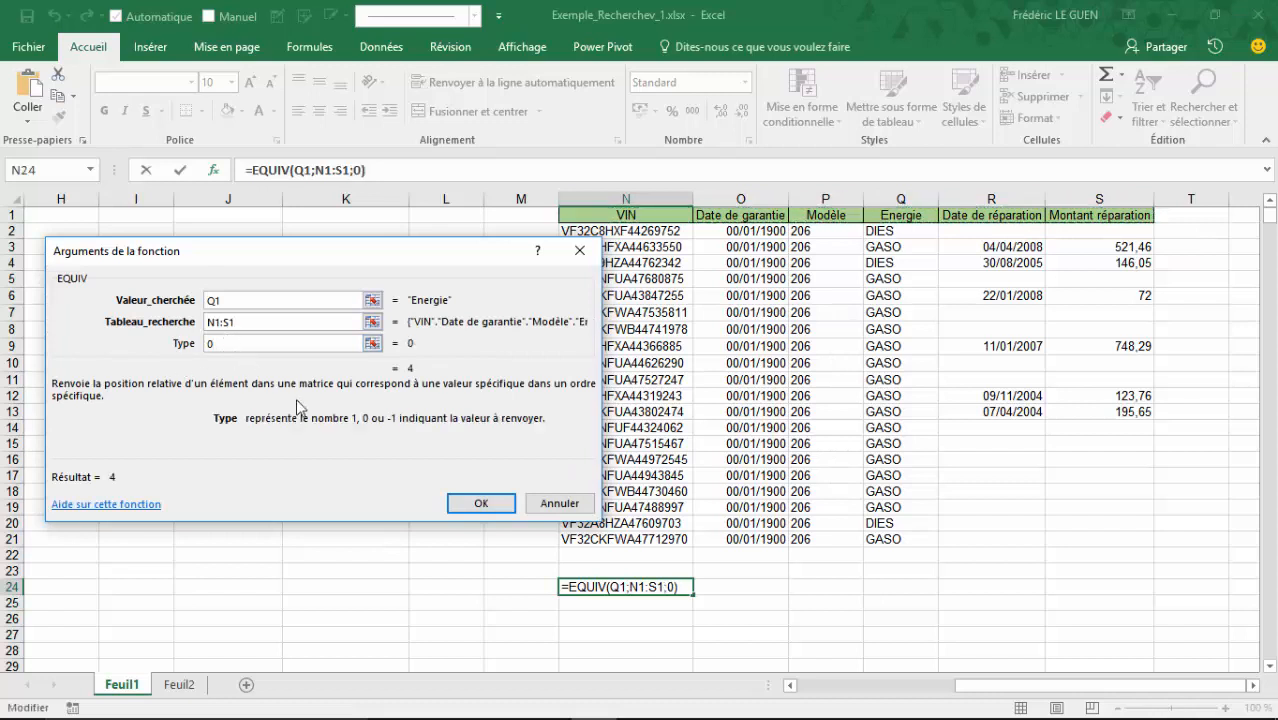
pyautogui.click(458, 505)
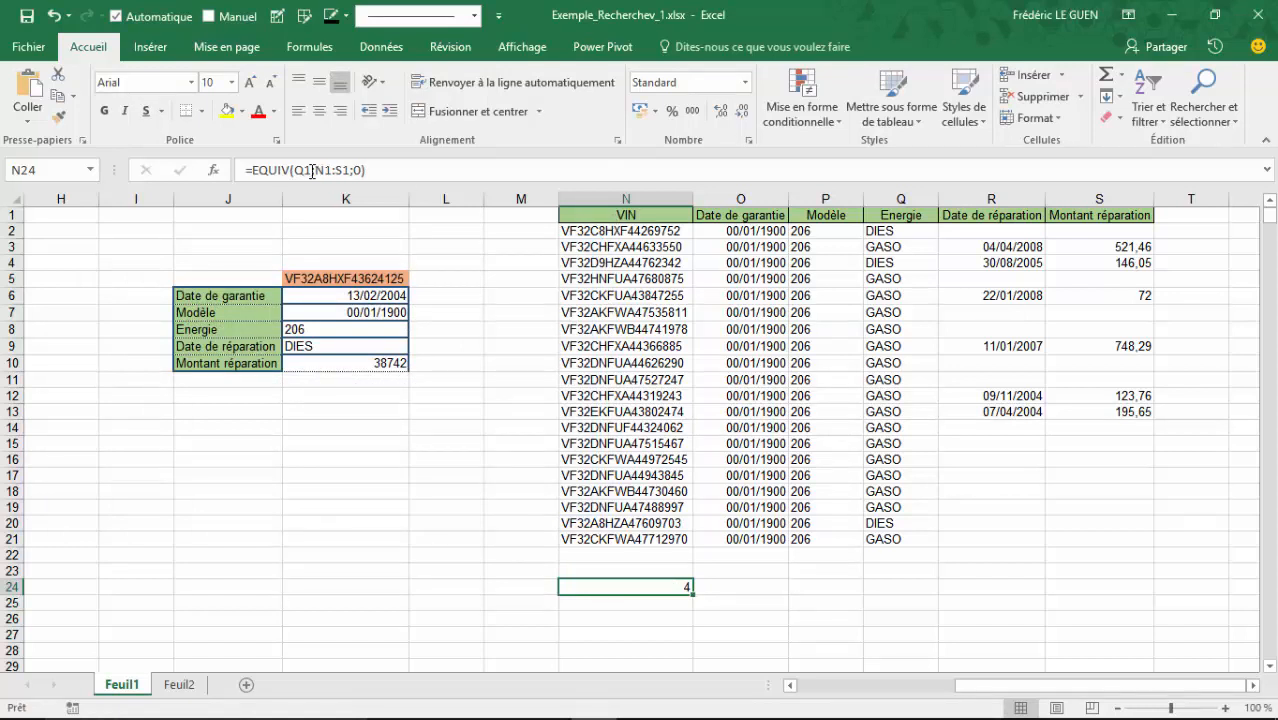
# Change the lookup value of the EQUIV formula in N24 to the VIN header N1.
pyautogui.click(312, 171)
pyautogui.doubleClick(301, 171)
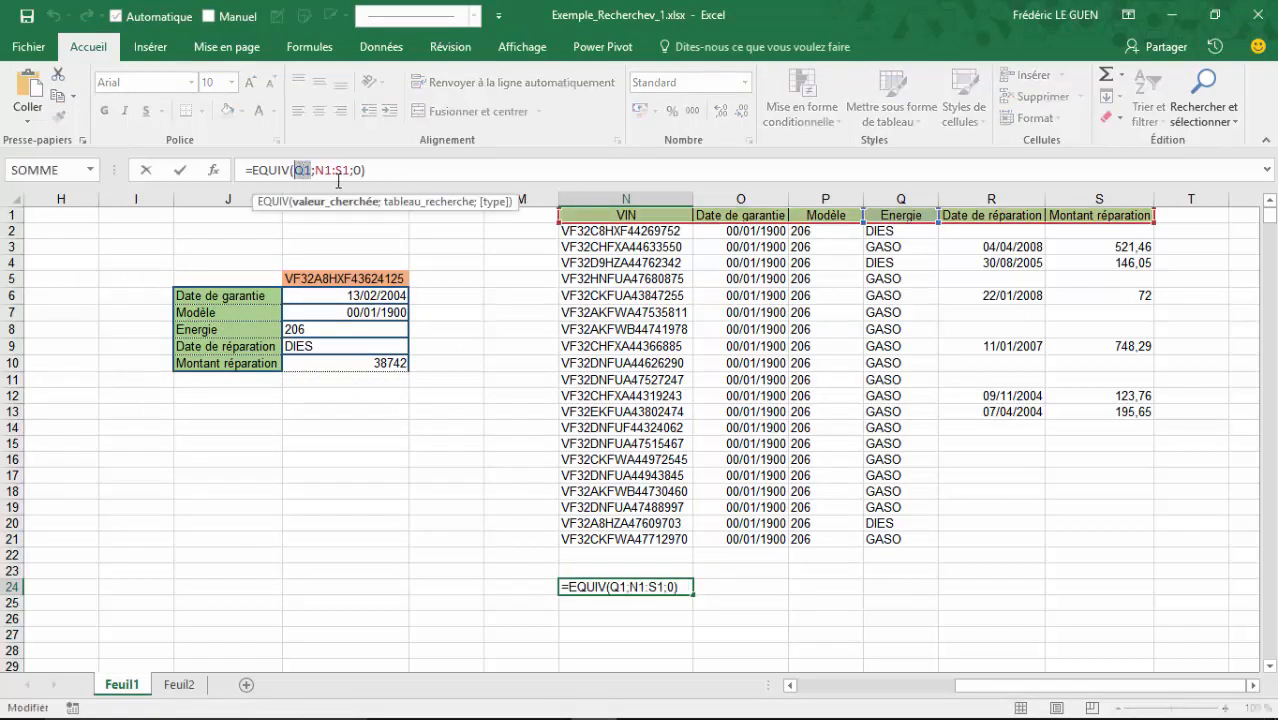
pyautogui.click(608, 217)
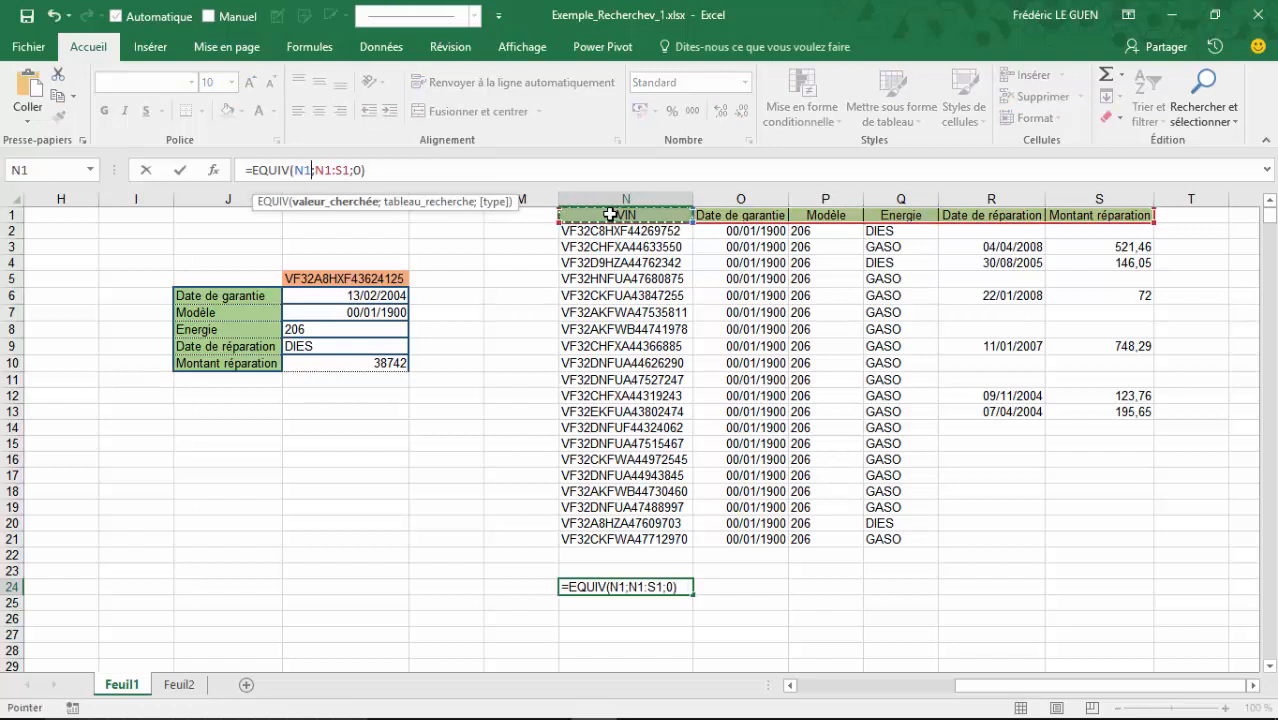
pyautogui.press('Return')
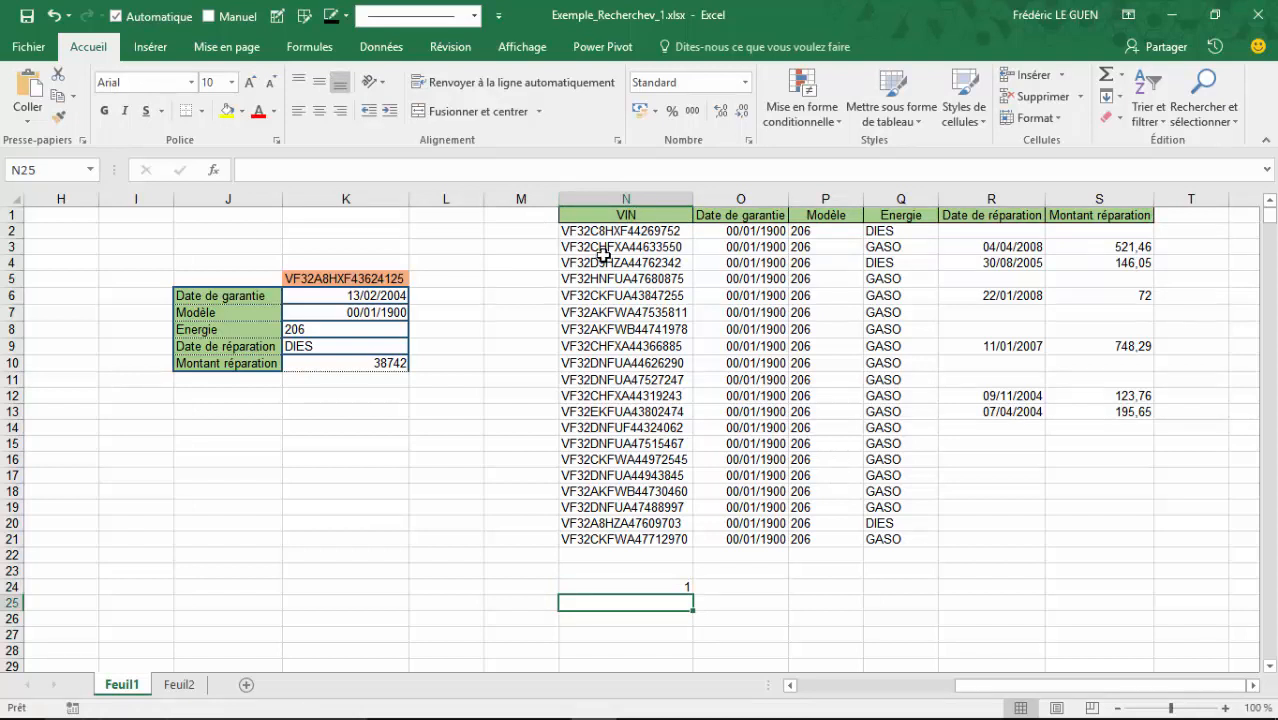
# Move the VIN table N1:S21 down two rows so that its headers start in N3.
pyautogui.click(705, 232)
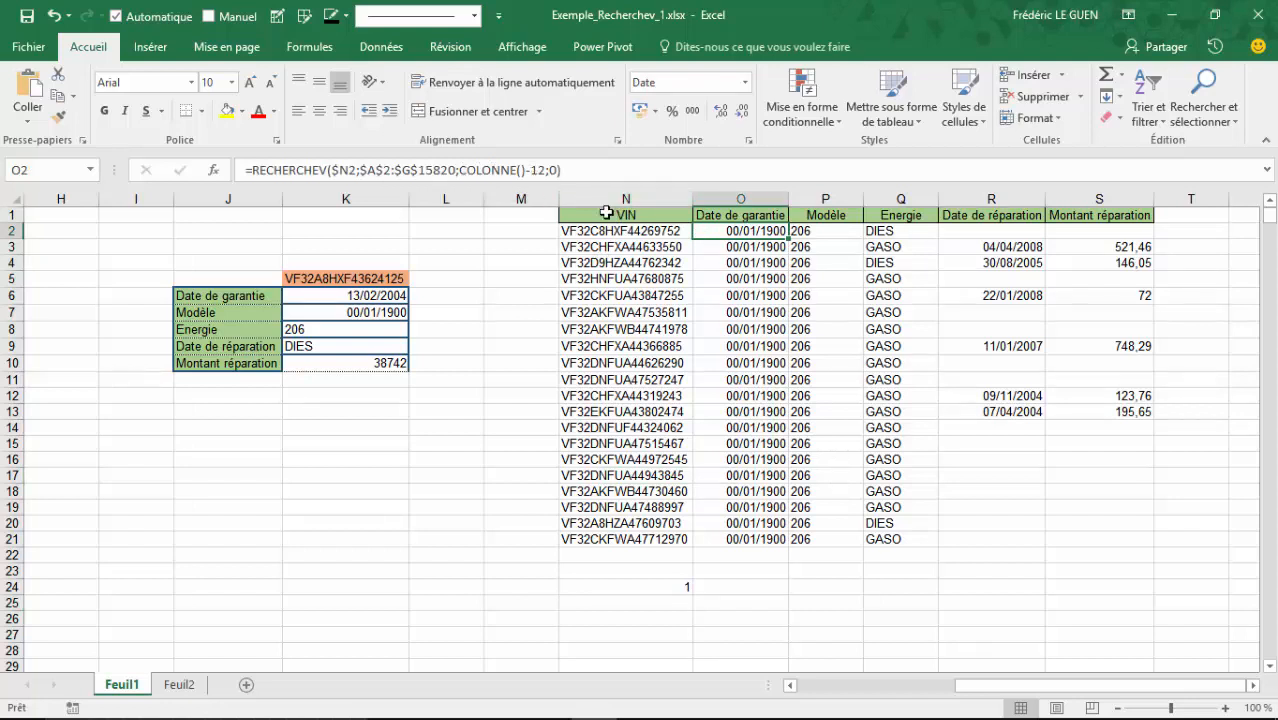
pyautogui.moveTo(606, 214); pyautogui.dragTo(1105, 565)
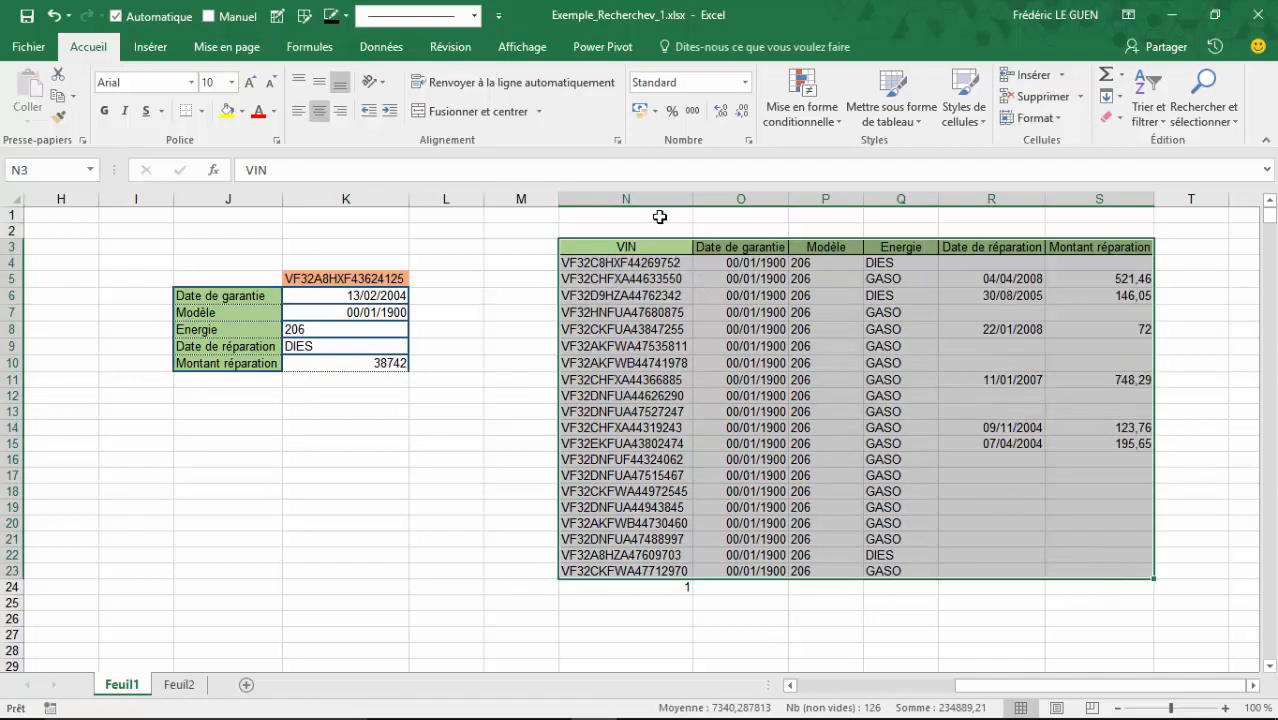
# Start an EQUIV formula in O2, above the Date de garantie header, with O$3 as the lookup value.
pyautogui.click(733, 230)
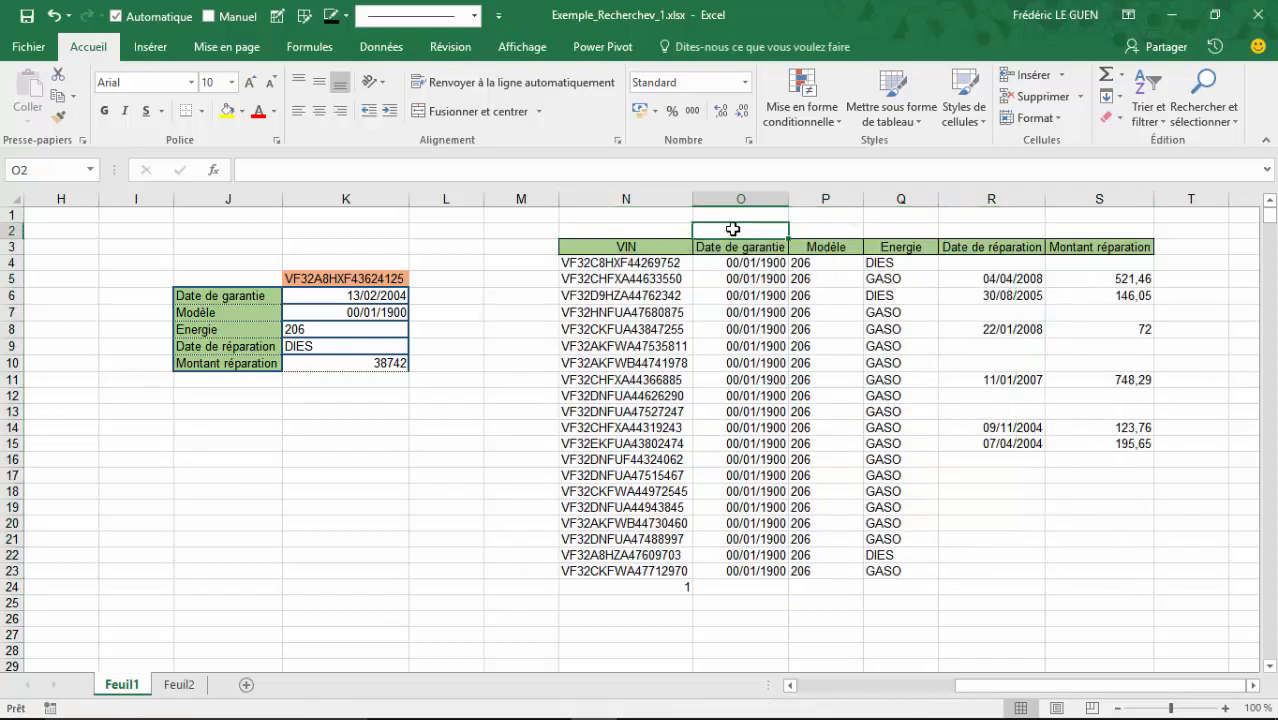
pyautogui.write('=equ')
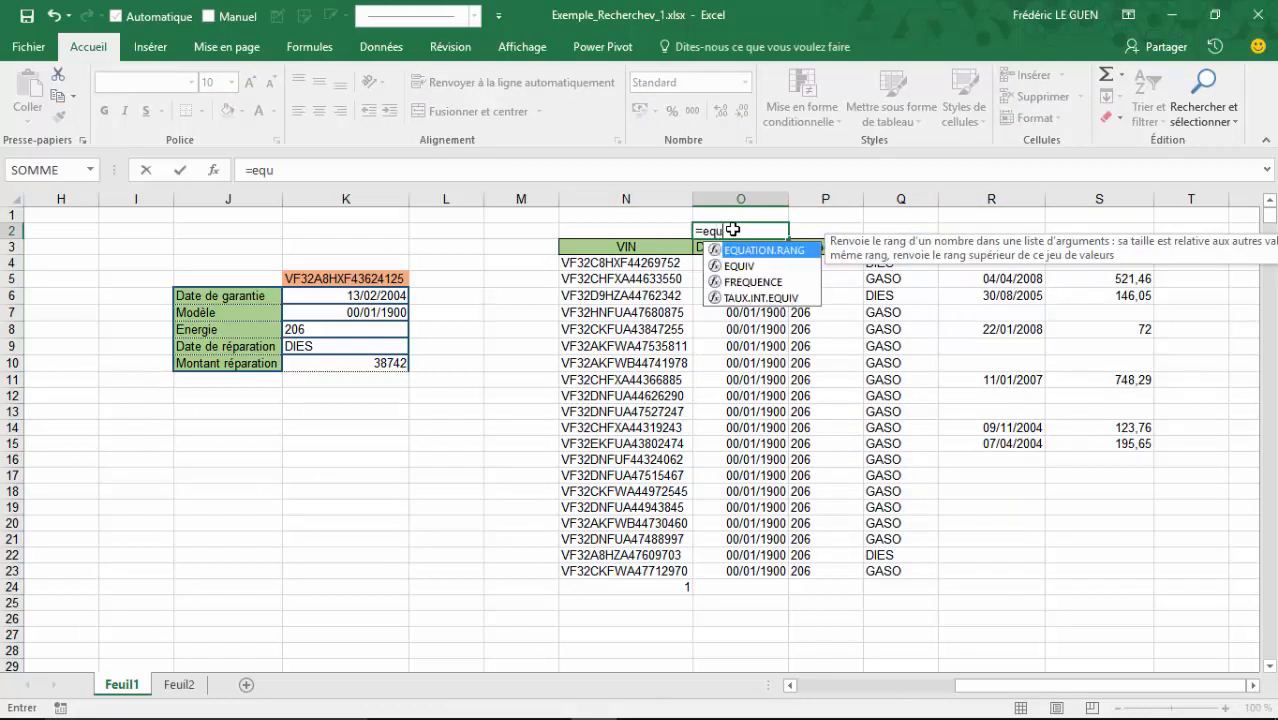
pyautogui.press('Down')
pyautogui.press('Tab')
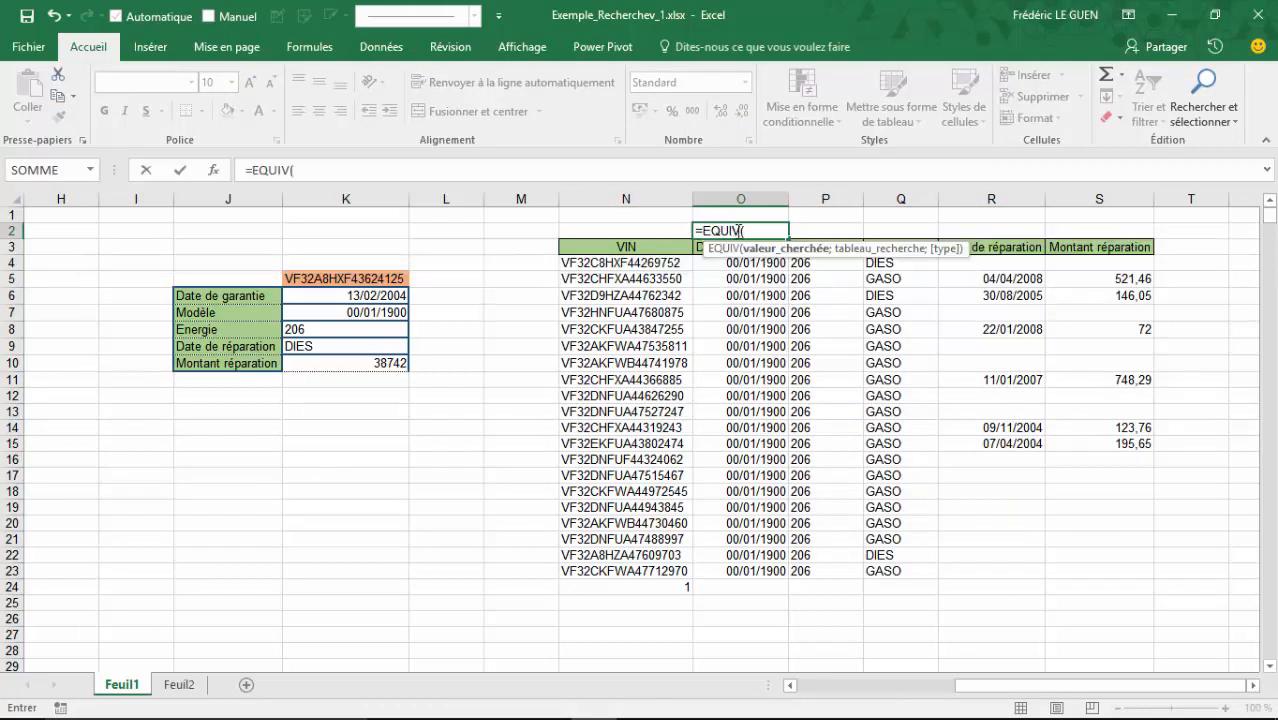
pyautogui.moveTo(744, 244); pyautogui.dragTo(772, 260)
pyautogui.click(729, 245)
pyautogui.press('F4')
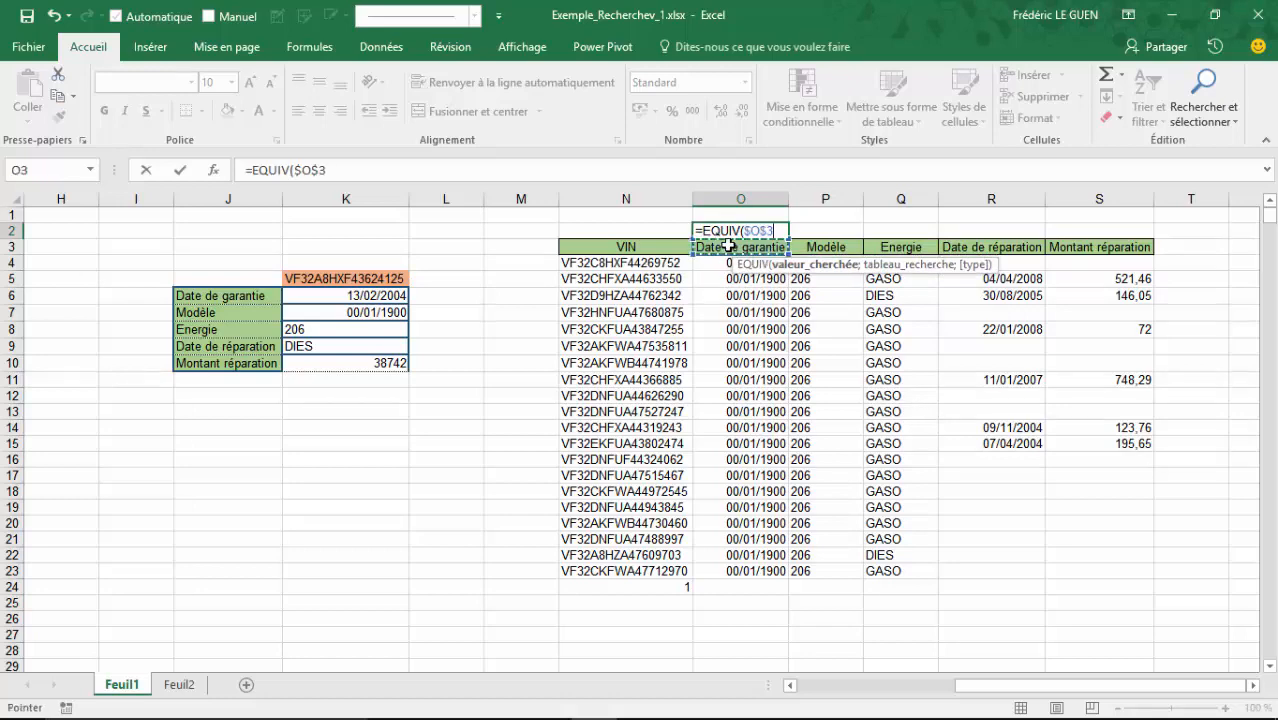
pyautogui.press('F4')
pyautogui.write(';')
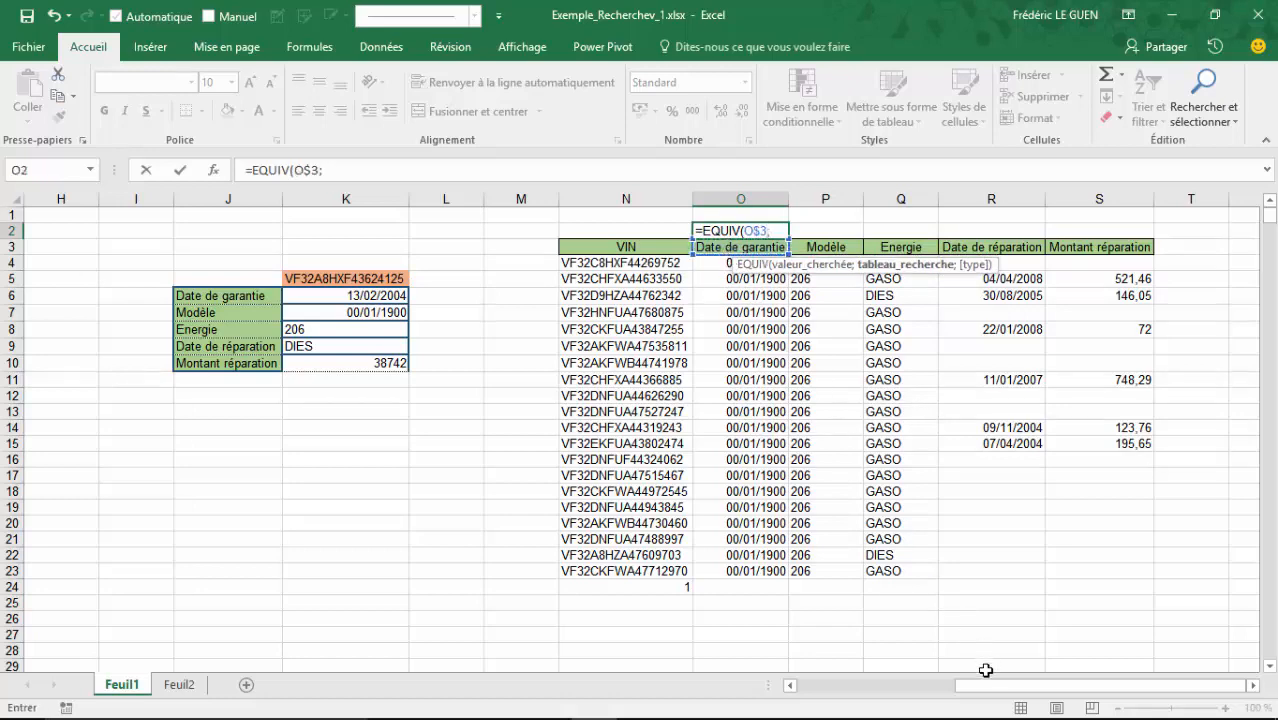
# Complete the O2 formula with the source header range $A$1:$G$1 and match type 0, and copy it across to S2.
pyautogui.moveTo(980, 686); pyautogui.dragTo(807, 687)
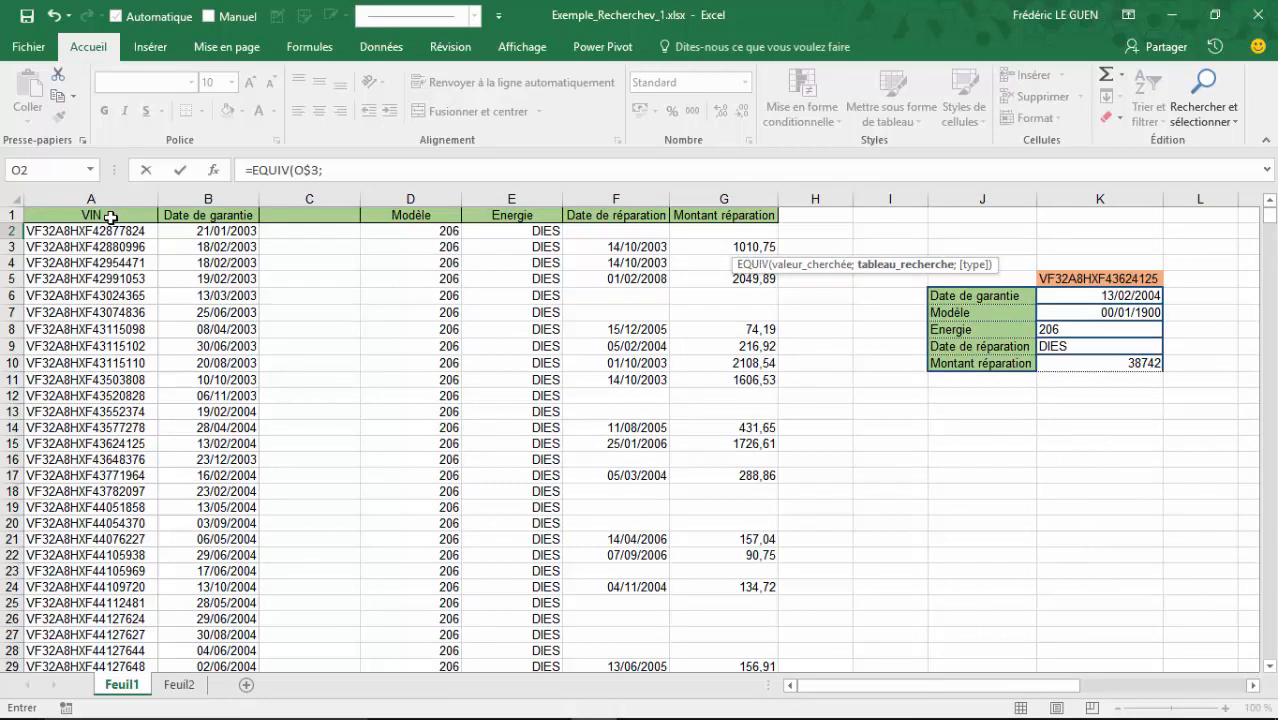
pyautogui.moveTo(111, 217); pyautogui.dragTo(690, 212)
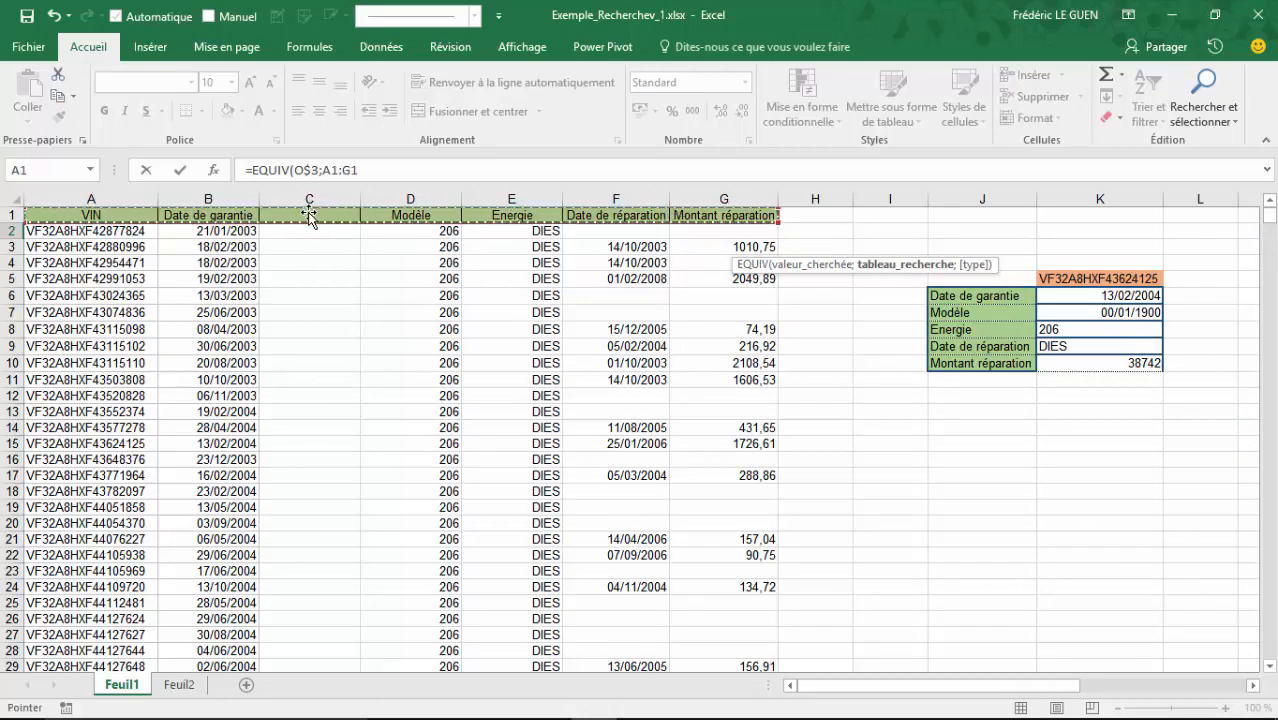
pyautogui.press('F4')
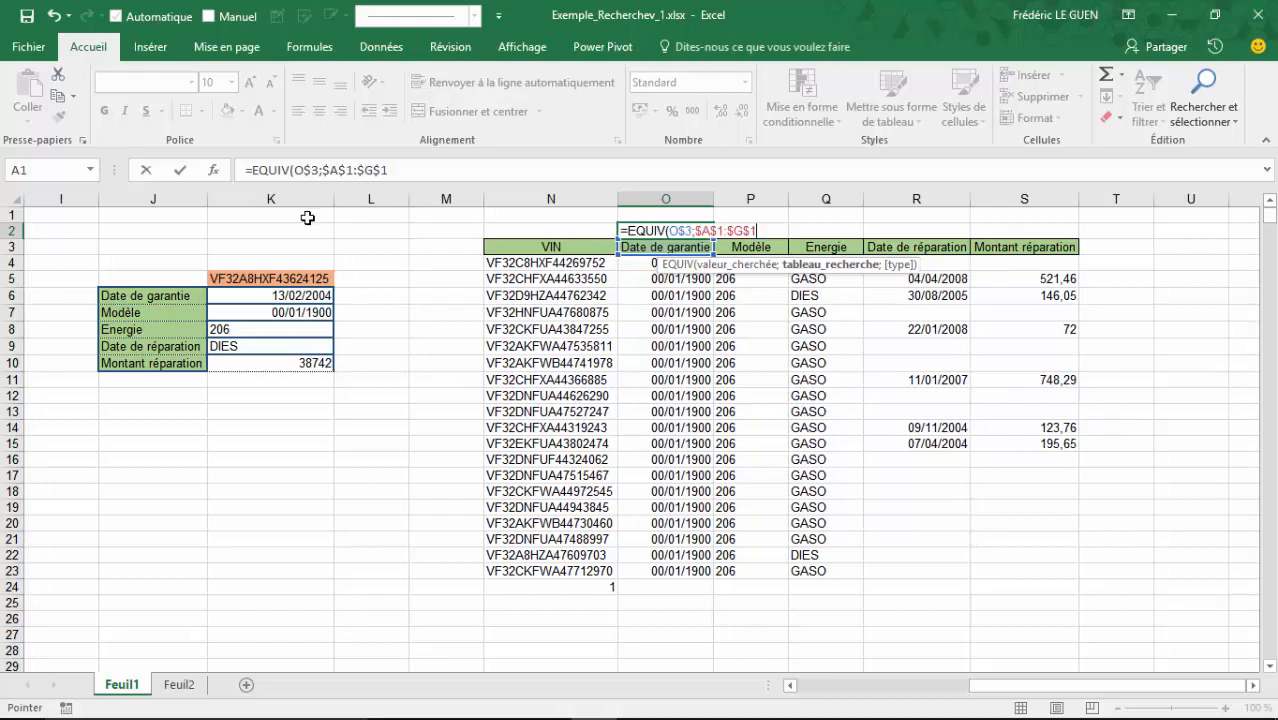
pyautogui.write(';0)')
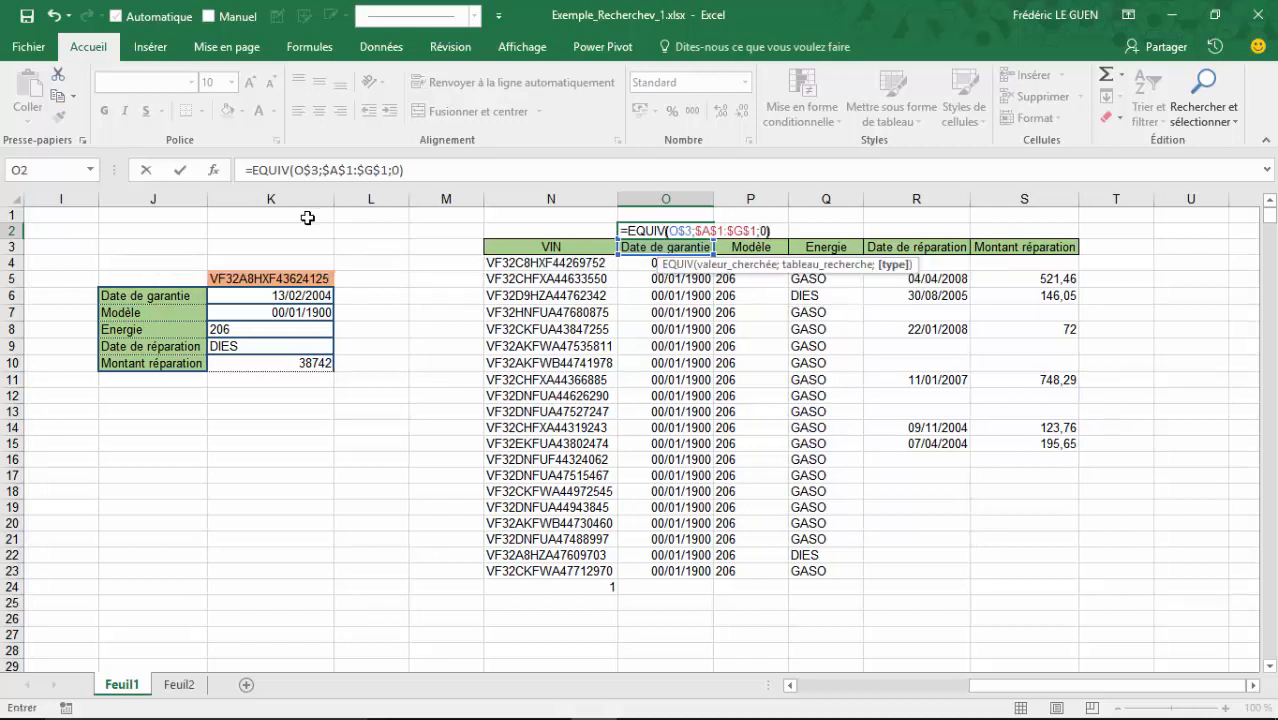
pyautogui.press('Return')
pyautogui.press('Up')
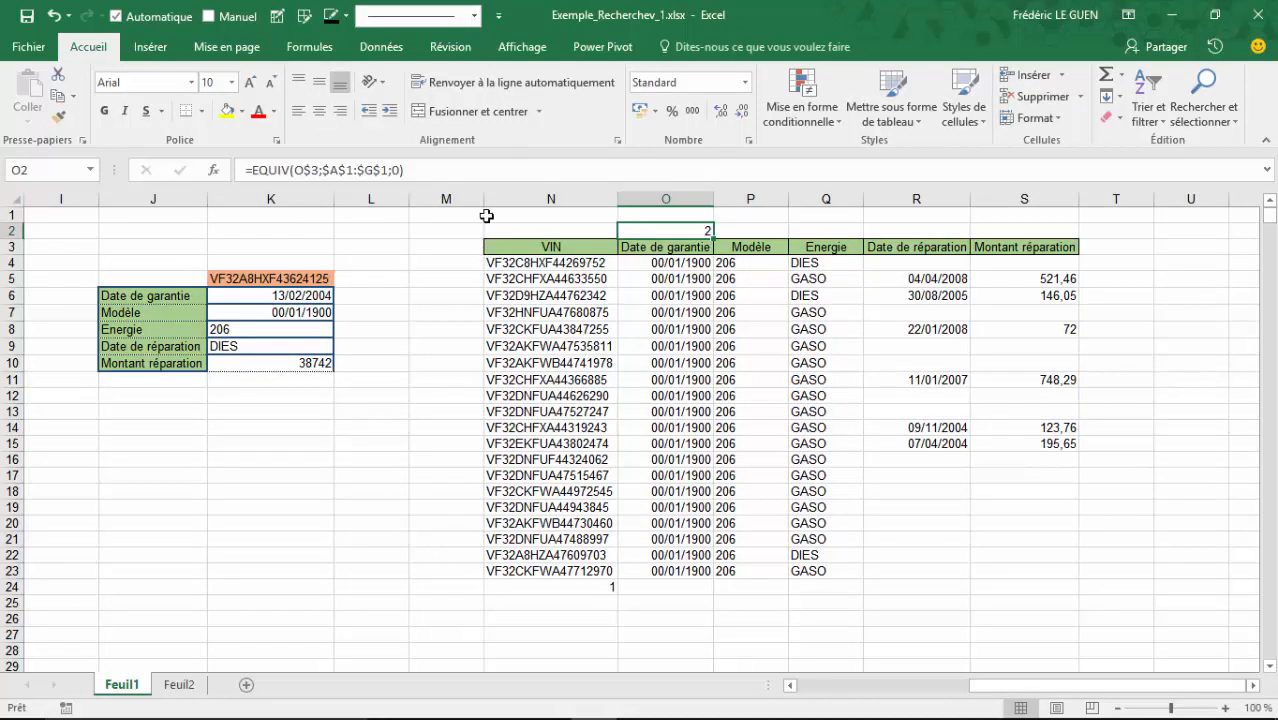
pyautogui.moveTo(713, 239); pyautogui.dragTo(1033, 261)
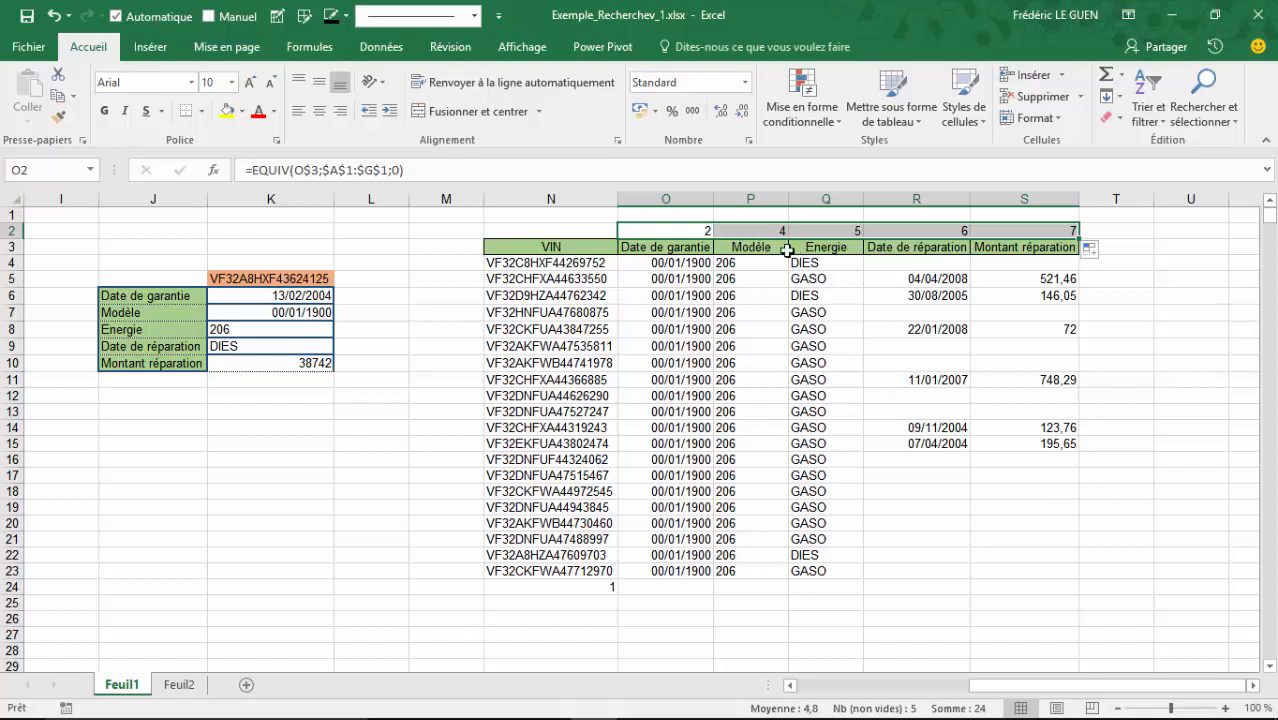
# Swap the Modèle and Energie headers in P3 and Q3, using U3 as temporary storage.
pyautogui.click(767, 247)
pyautogui.moveTo(768, 255); pyautogui.dragTo(1170, 252)
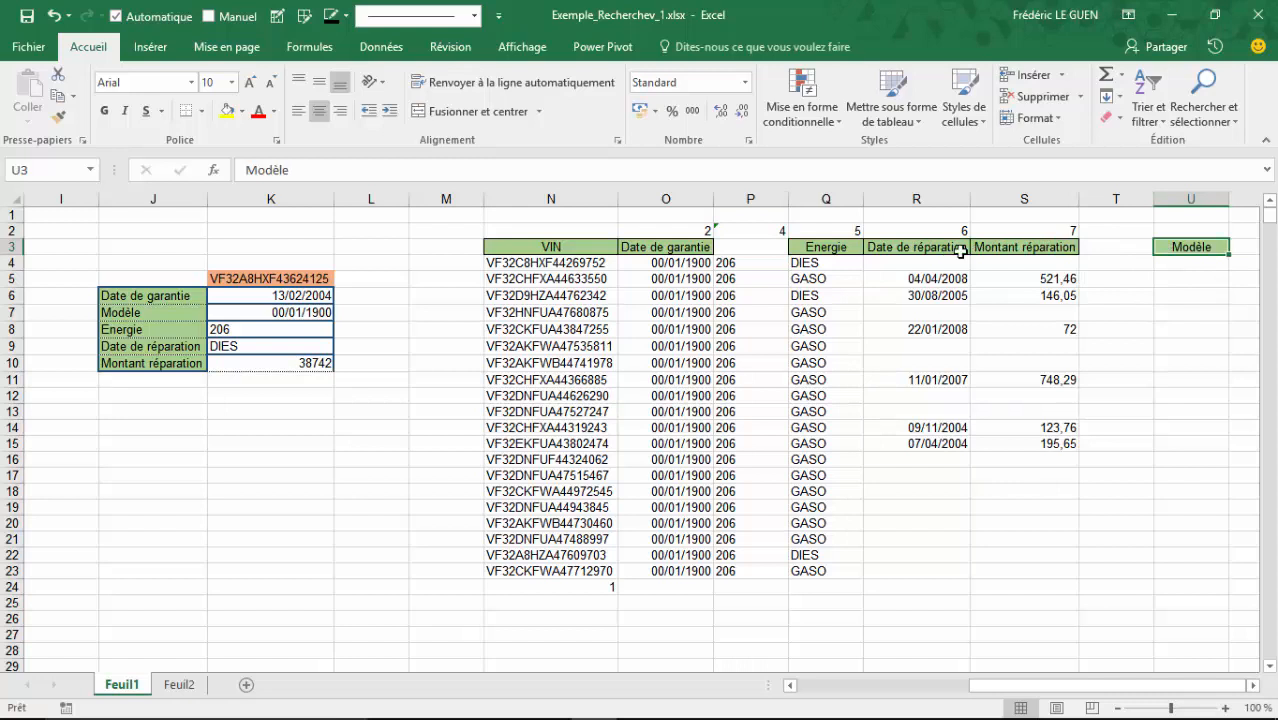
pyautogui.click(842, 255)
pyautogui.moveTo(842, 258); pyautogui.dragTo(768, 250)
pyautogui.click(1165, 248)
pyautogui.moveTo(1155, 252); pyautogui.dragTo(855, 255)
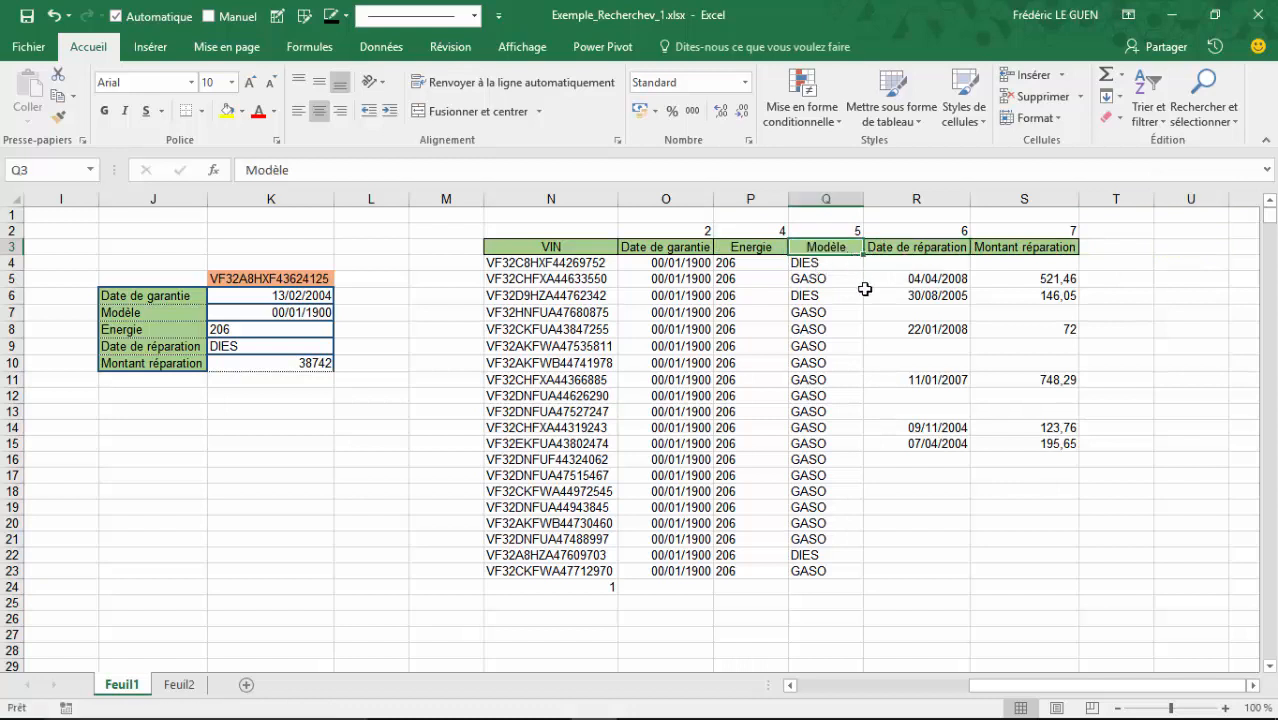
# Copy the O2 EQUIV formula across to S2 again to restore the references for the swapped headers.
pyautogui.click(697, 233)
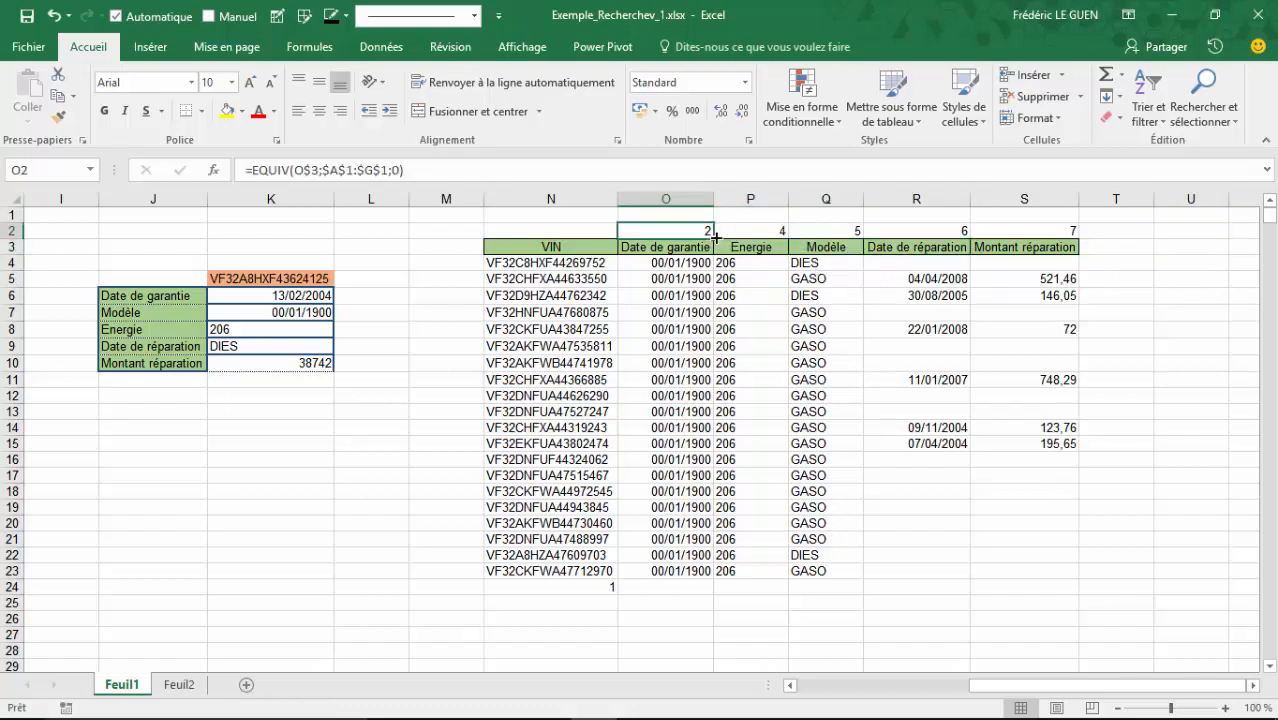
pyautogui.moveTo(715, 236); pyautogui.dragTo(1068, 234)
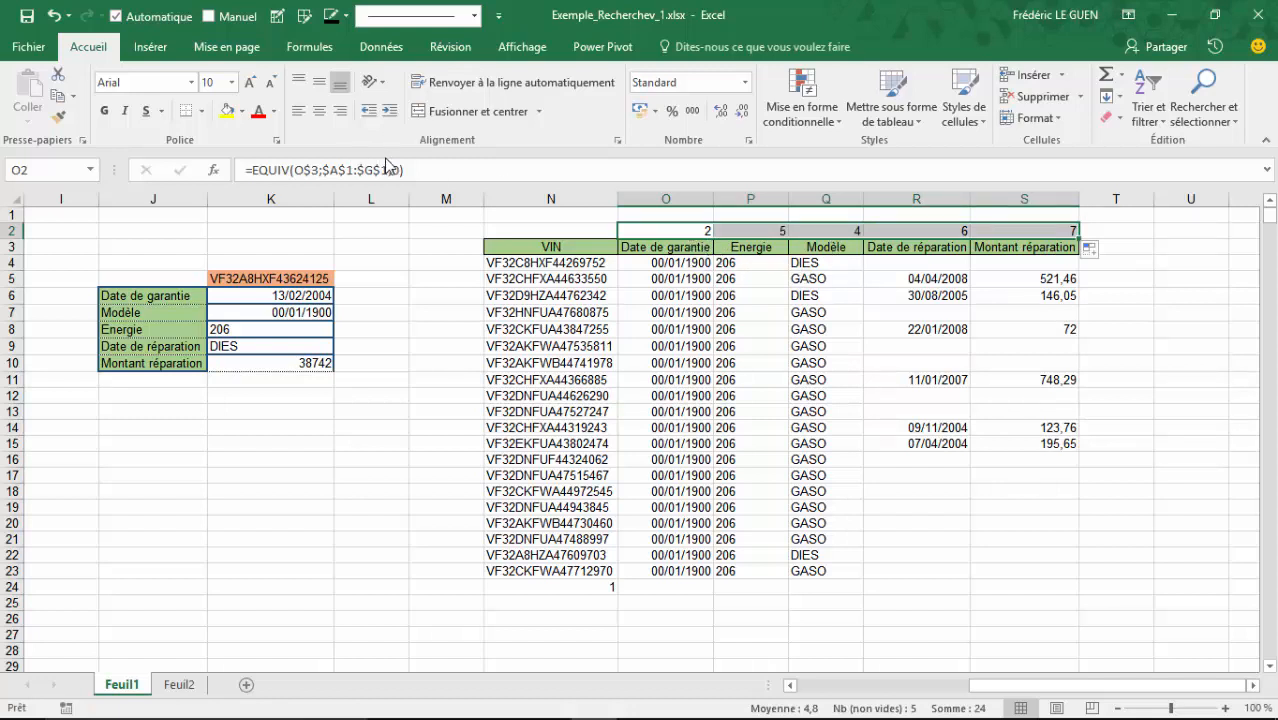
# Copy the text of the EQUIV formula in O2 without changing the cell.
pyautogui.click(643, 227)
pyautogui.click(406, 170)
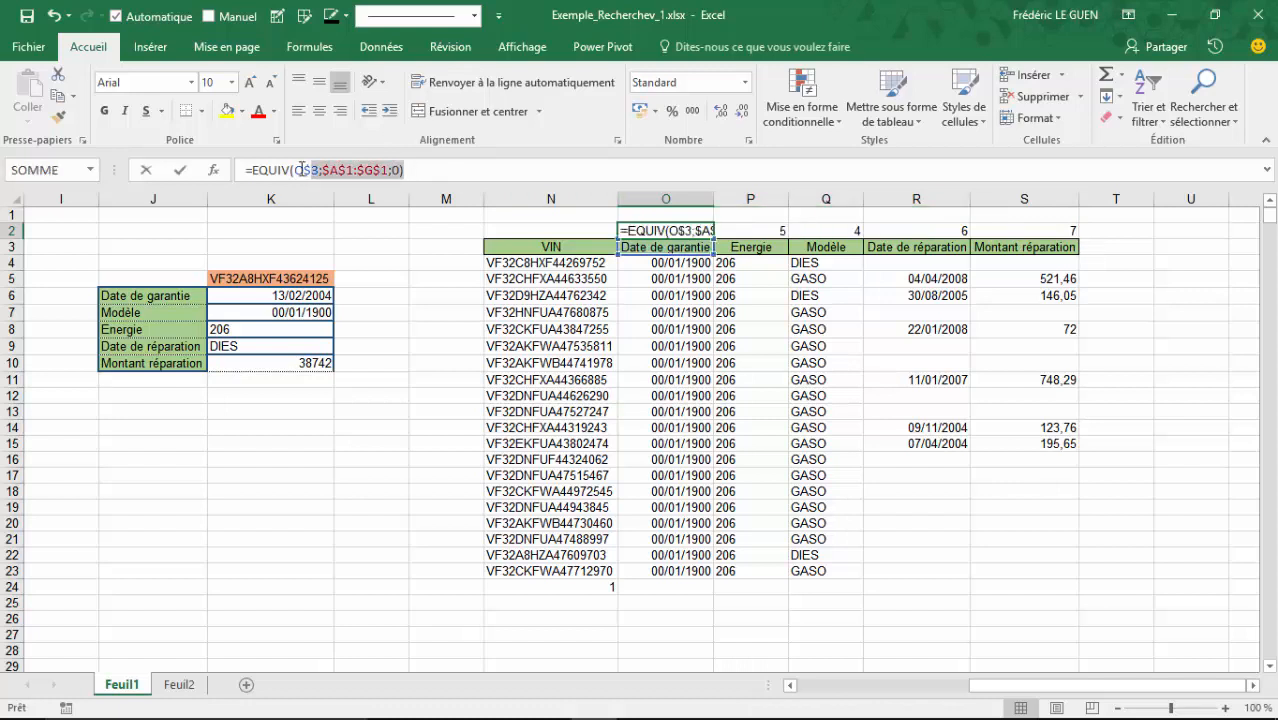
pyautogui.hotkey('ctrl', 'c')
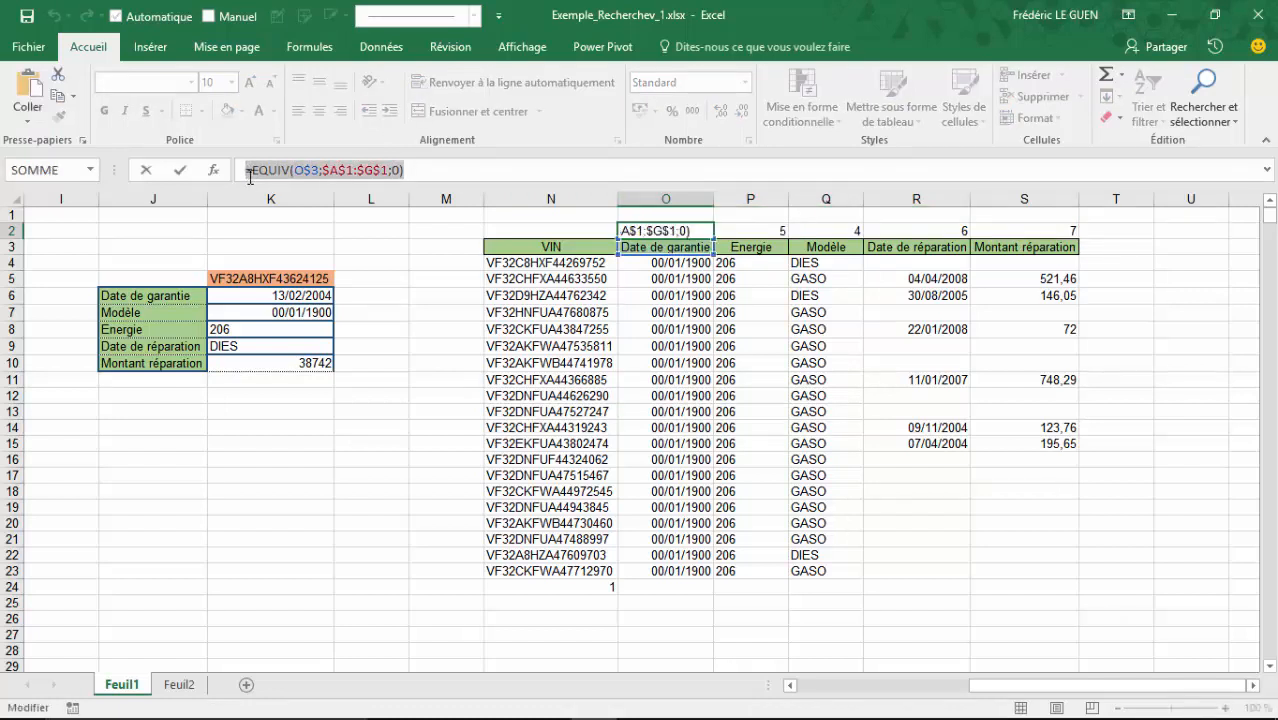
pyautogui.press('Escape')
# Replace COLONNE()-12 in the O4 RECHERCHEV formula with the copied EQUIV(O$3;$A$1:$G$1;0), removing its extra equals sign.
pyautogui.click(640, 261)
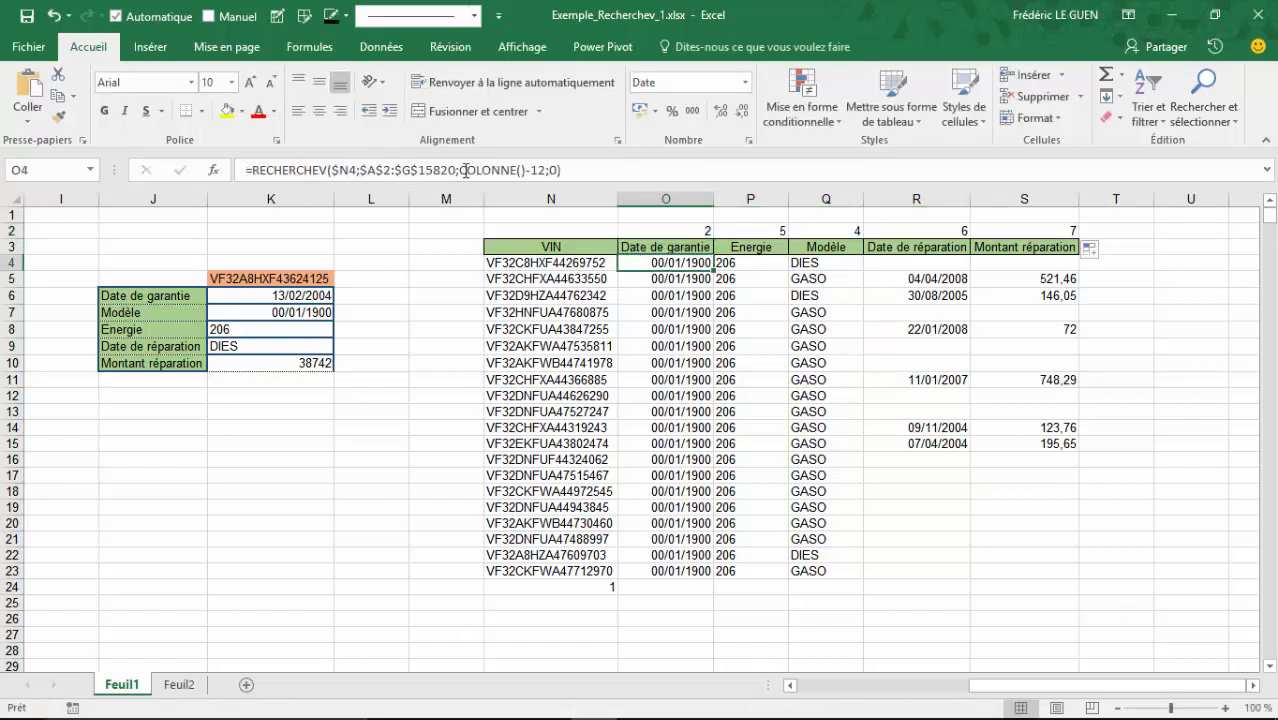
pyautogui.moveTo(460, 170); pyautogui.dragTo(527, 170)
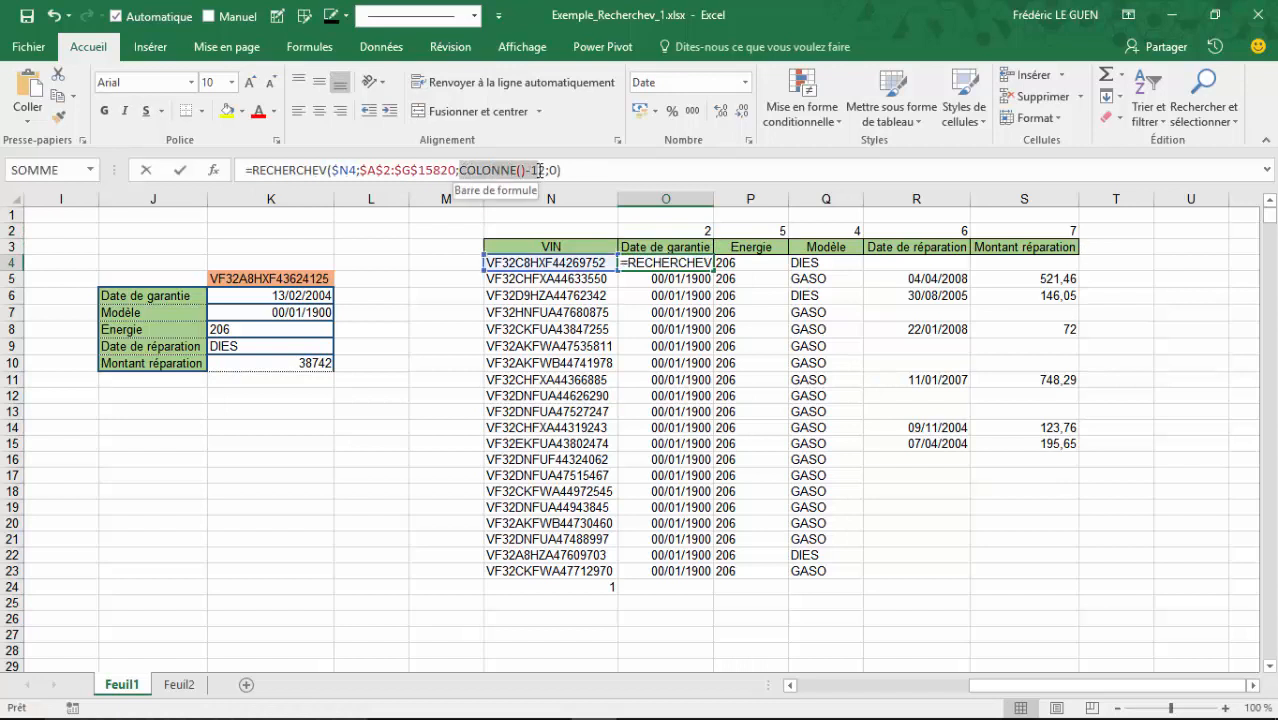
pyautogui.hotkey('ctrl', 'v')
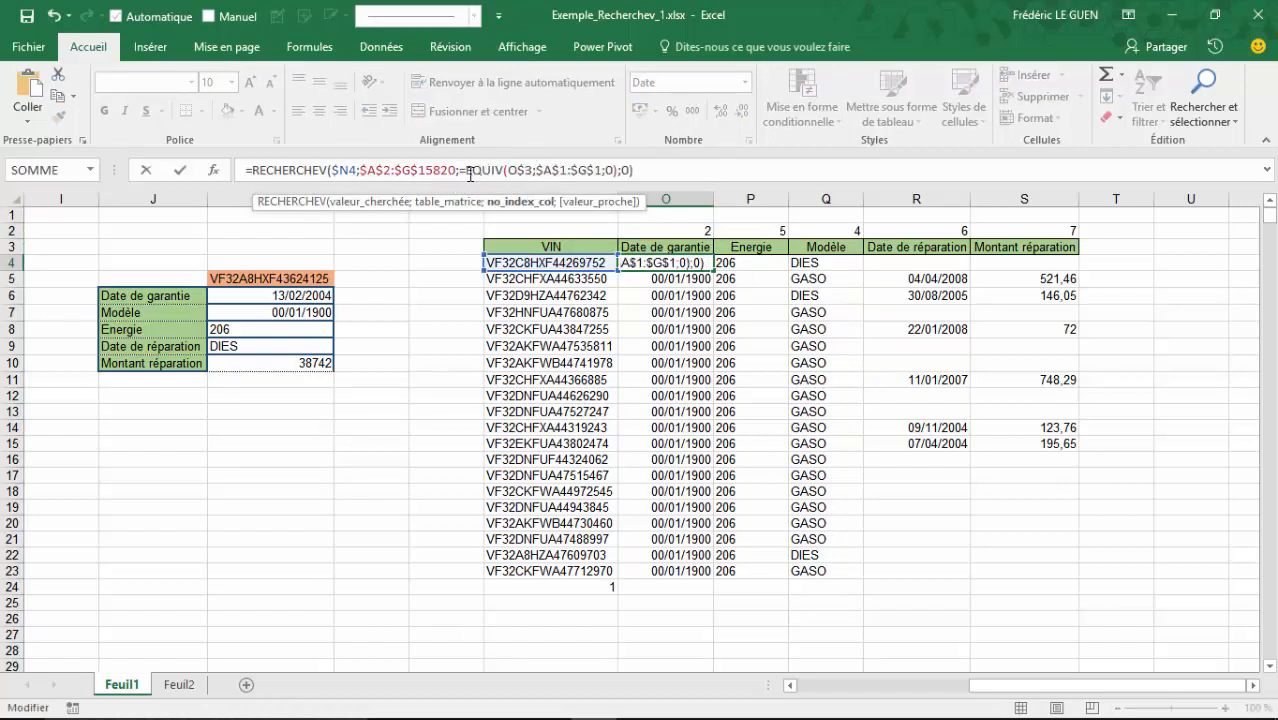
pyautogui.click(473, 178)
pyautogui.press('BackSpace')
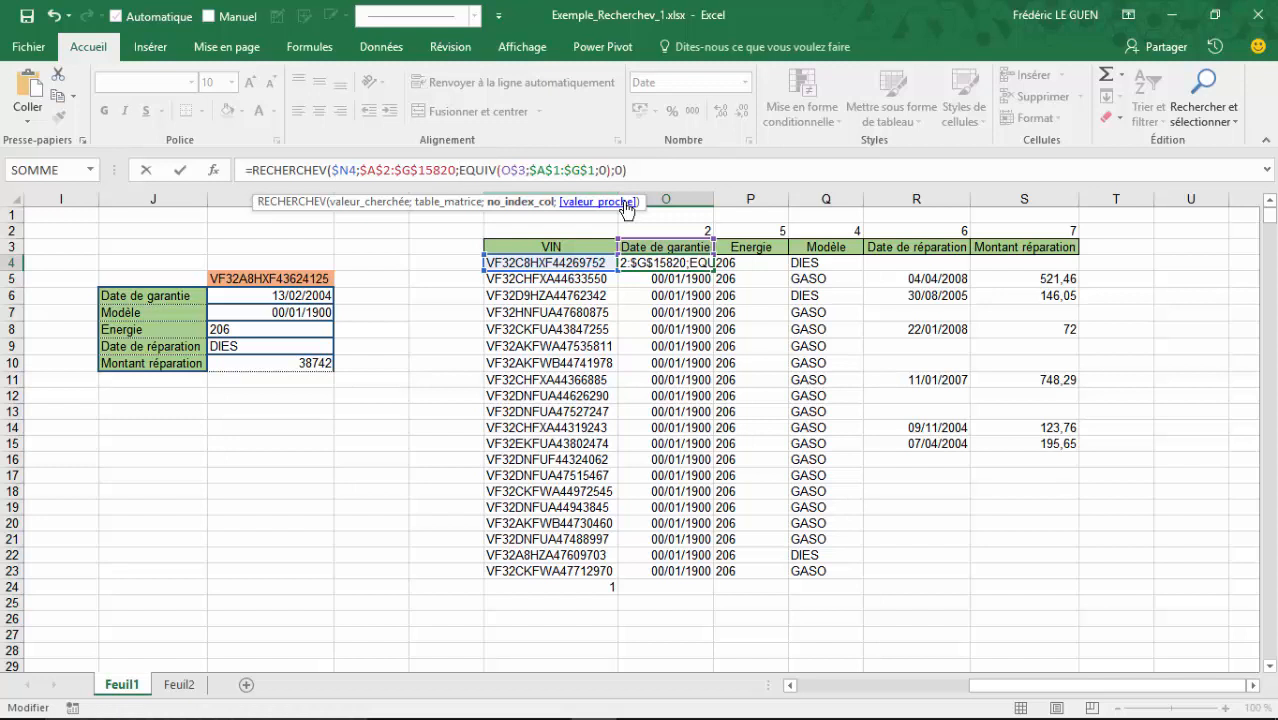
pyautogui.press('Return')
# Fill the O4 formula across and down the range O4:S23, copying without the formatting.
pyautogui.click(701, 260)
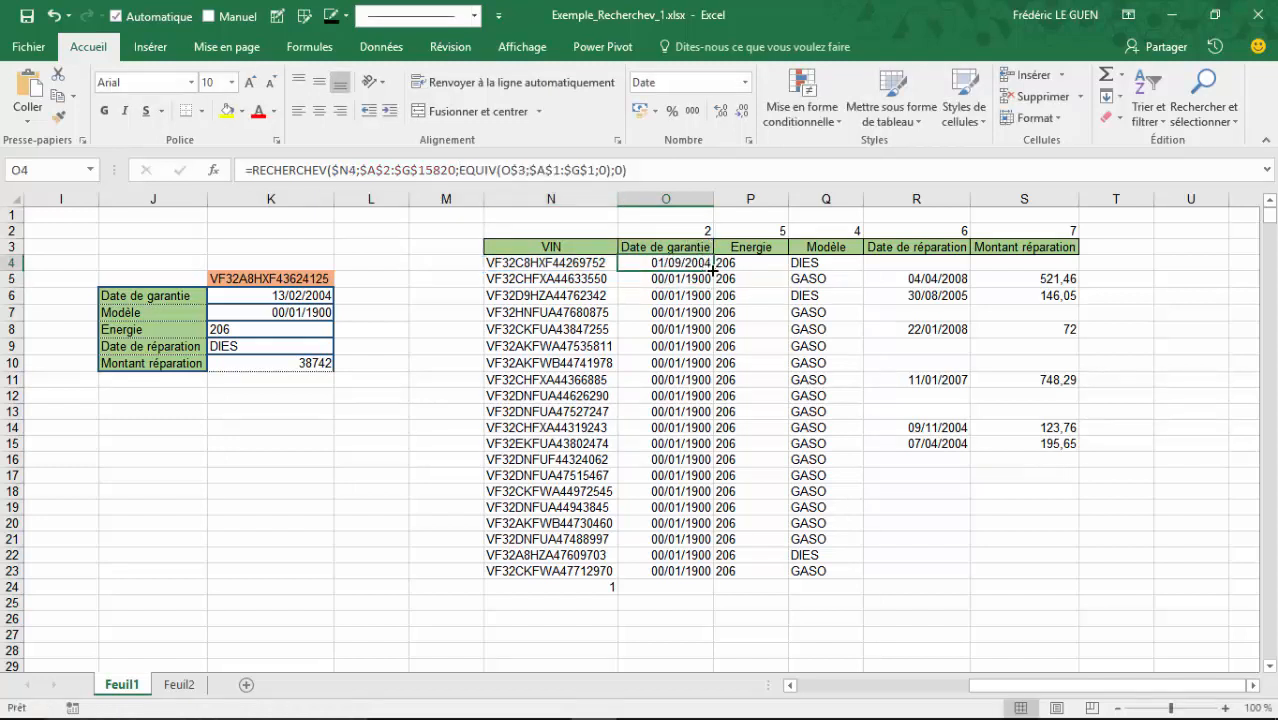
pyautogui.moveTo(712, 271); pyautogui.dragTo(1038, 582)
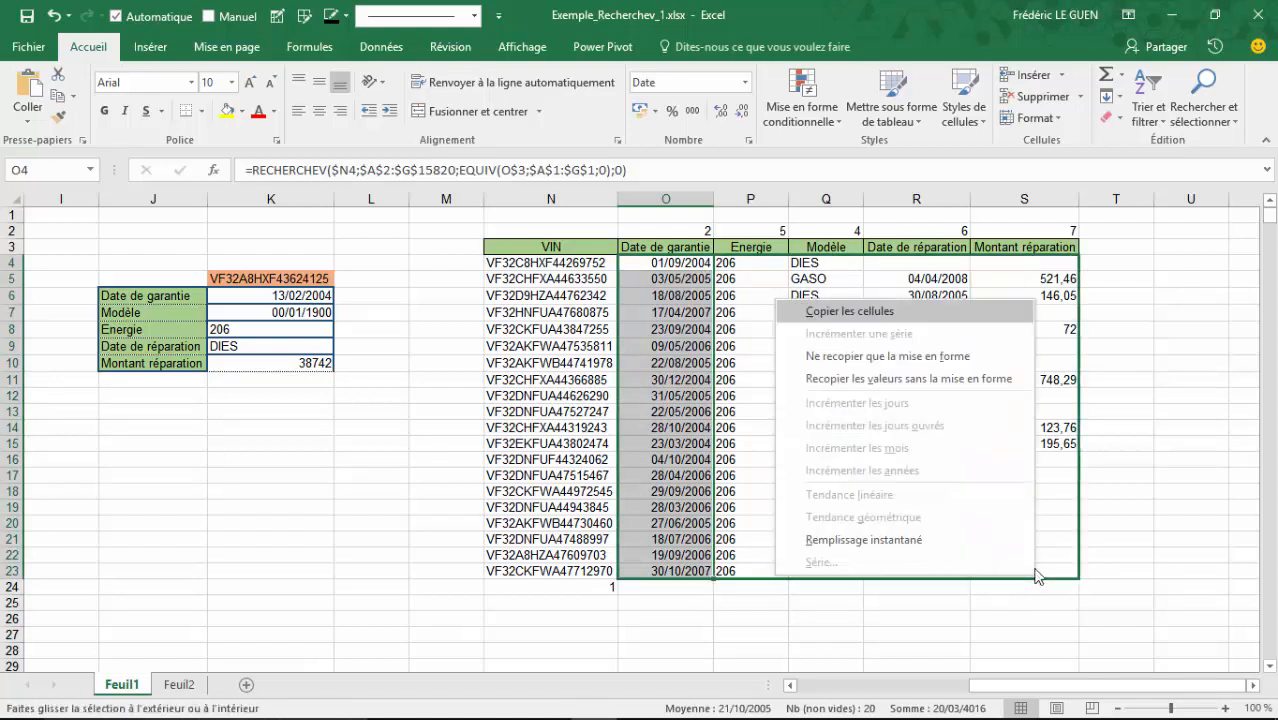
pyautogui.click(958, 384)
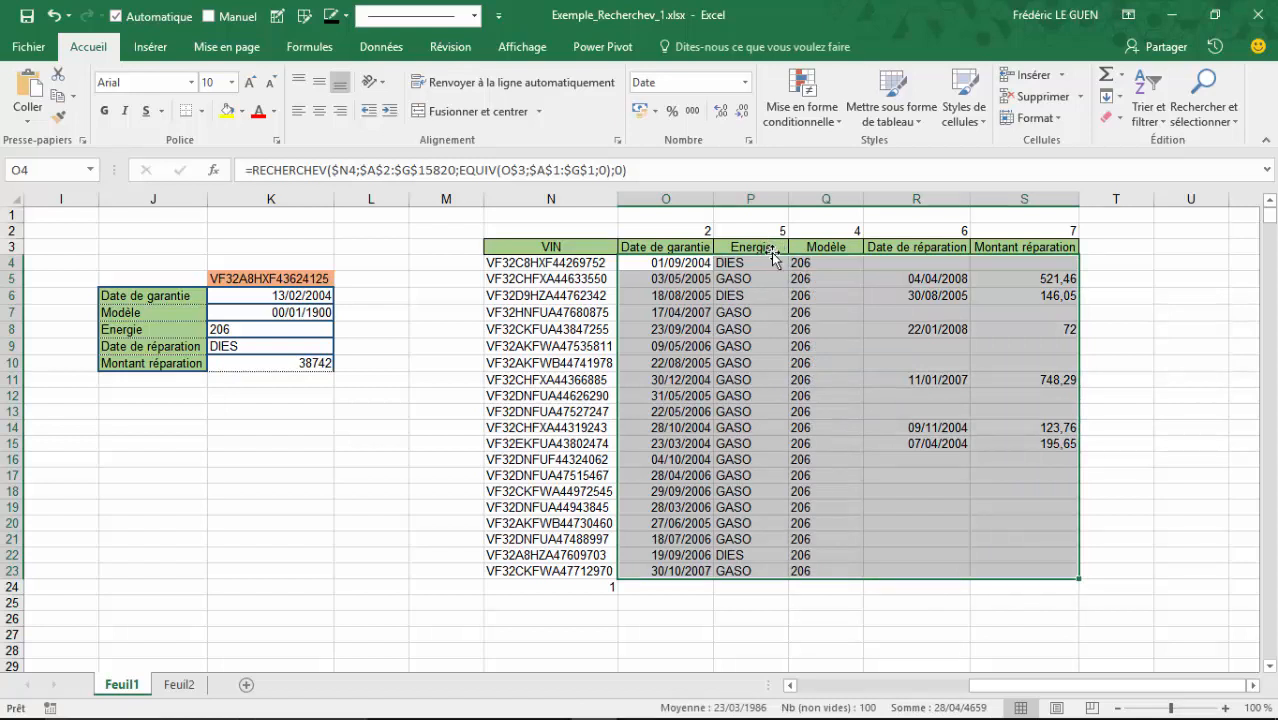
pyautogui.click(687, 263)
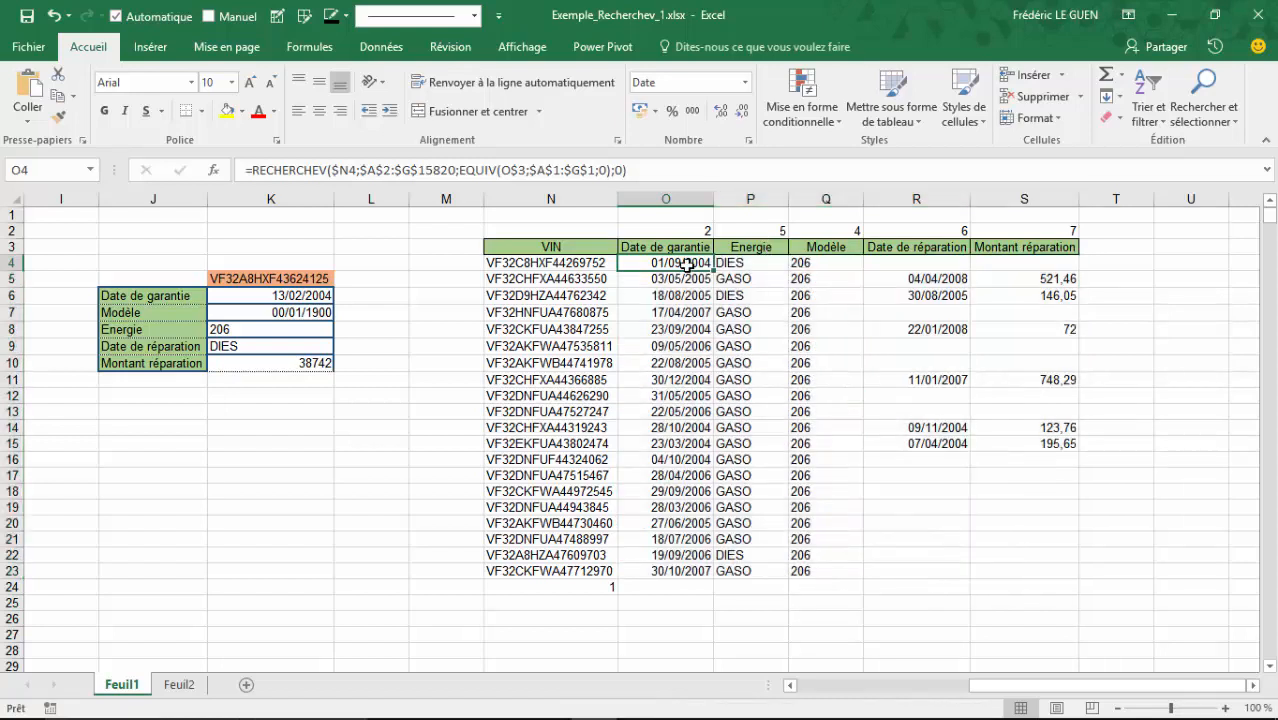